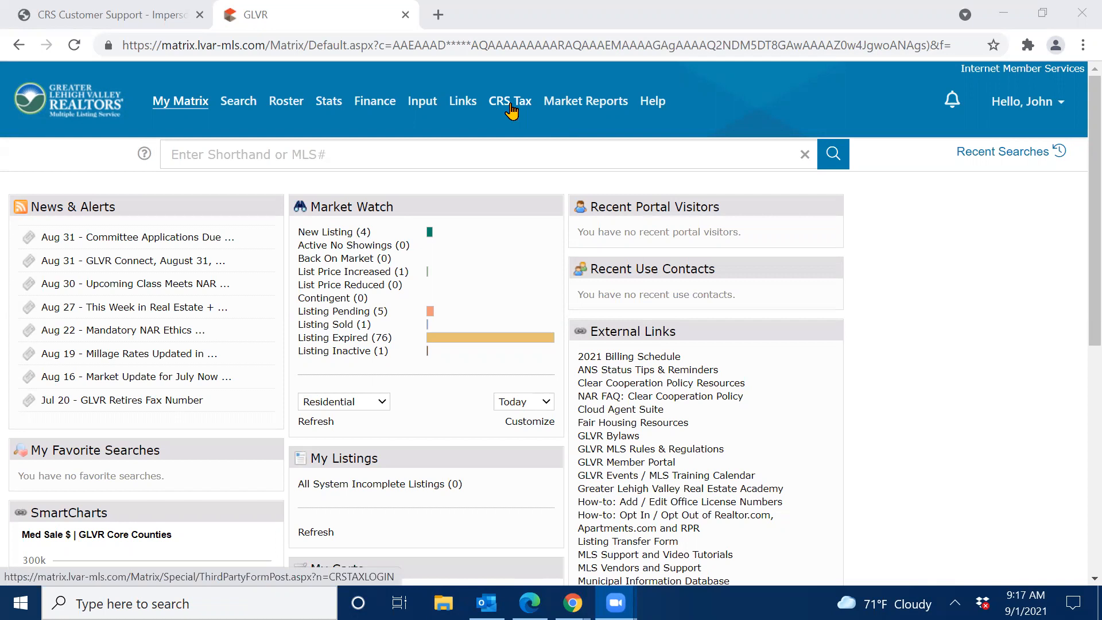
Launch CRS Tax from the Matrix top navigation bar into a new browser tab.
left_click(511, 104)
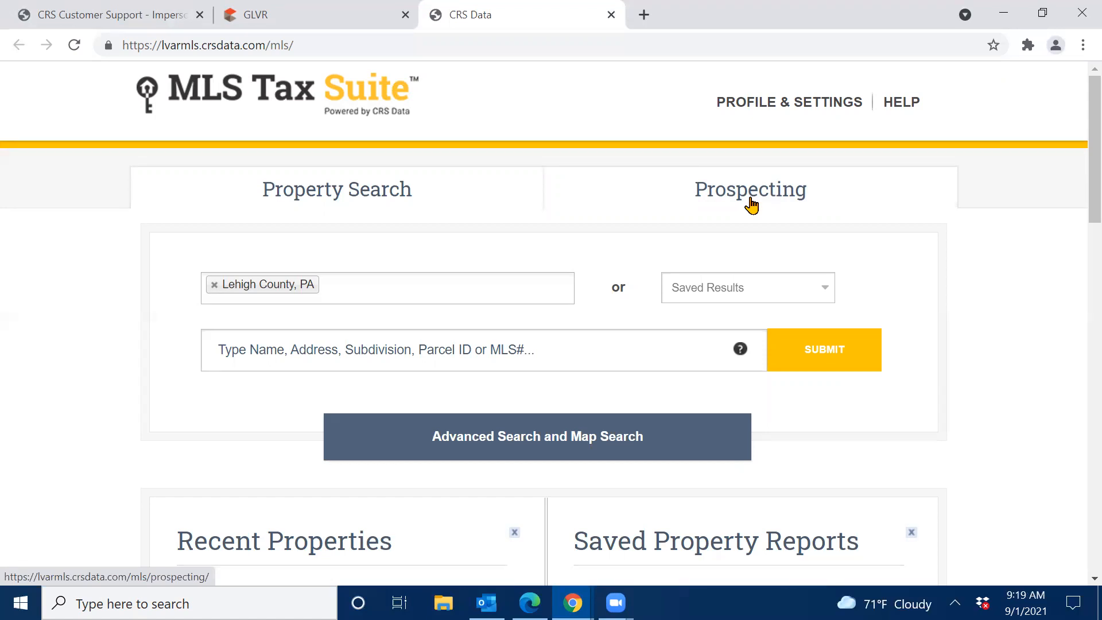
Go to Prospecting and scroll down to the Recent Properties and Saved Property Reports lists.
left_click(751, 202)
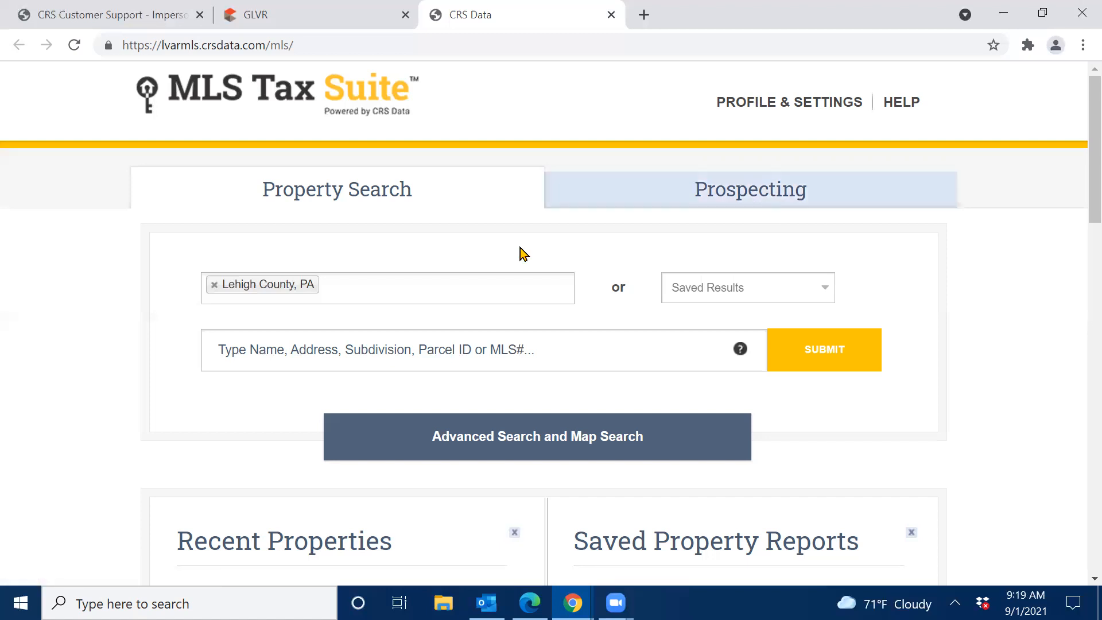
scroll(99, 288, "down", 6)
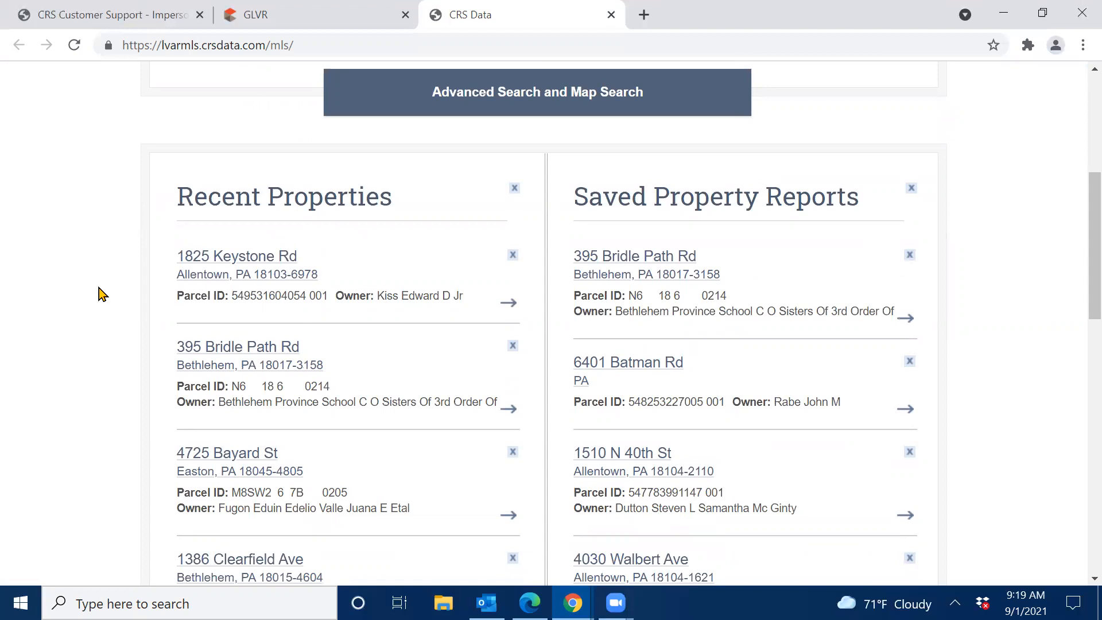
left_click(237, 275)
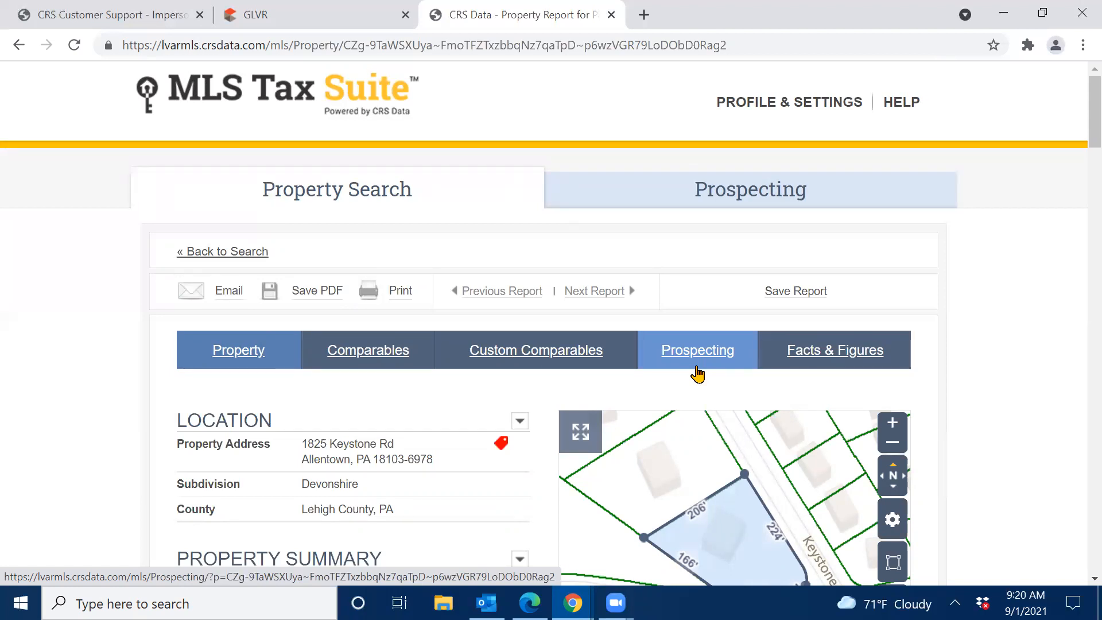
left_click(697, 356)
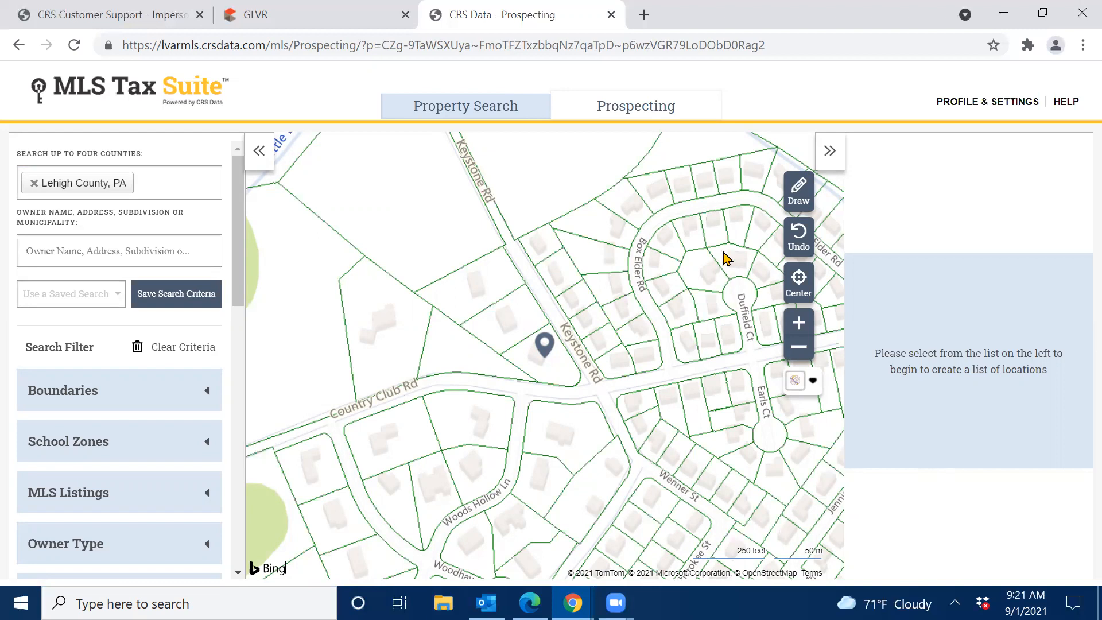
Look over the Draw shape options and the available map types without drawing anything.
left_click(800, 191)
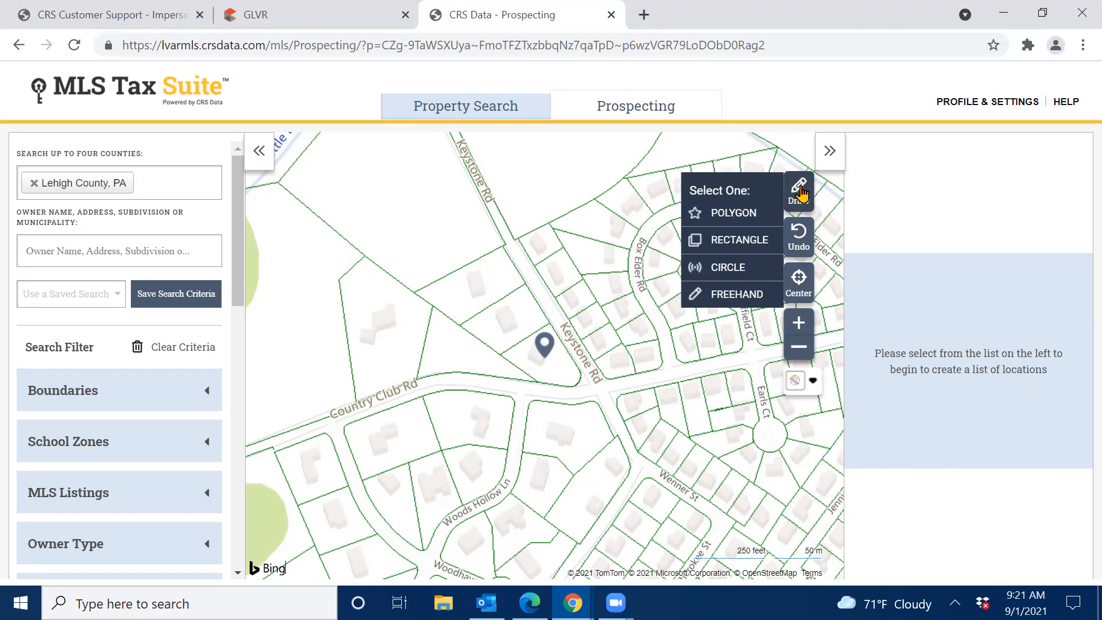
left_click(800, 190)
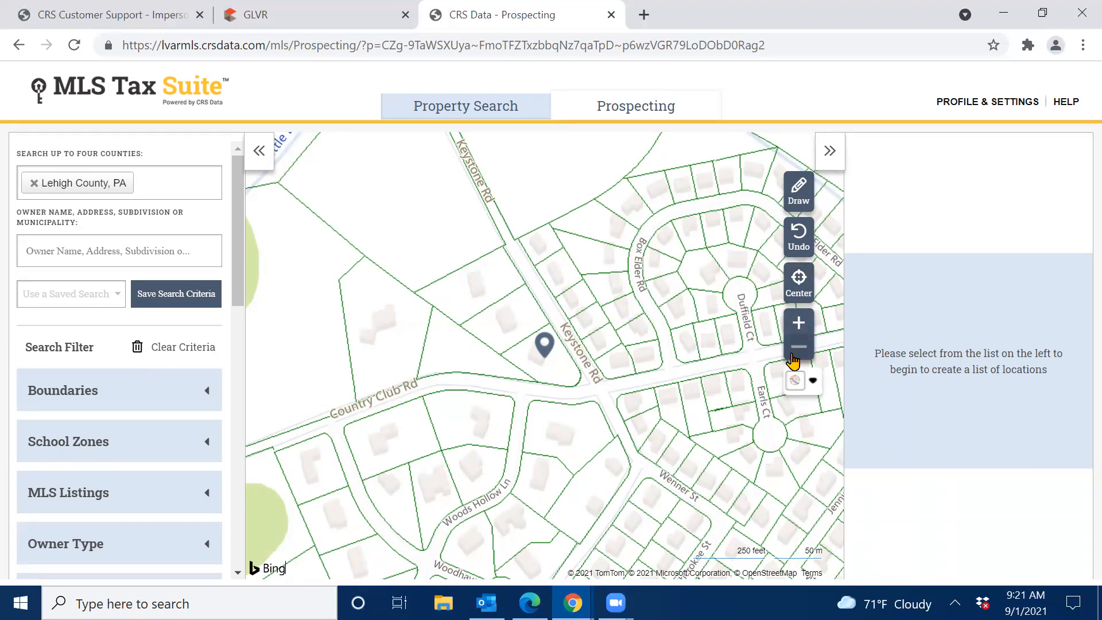
left_click(813, 381)
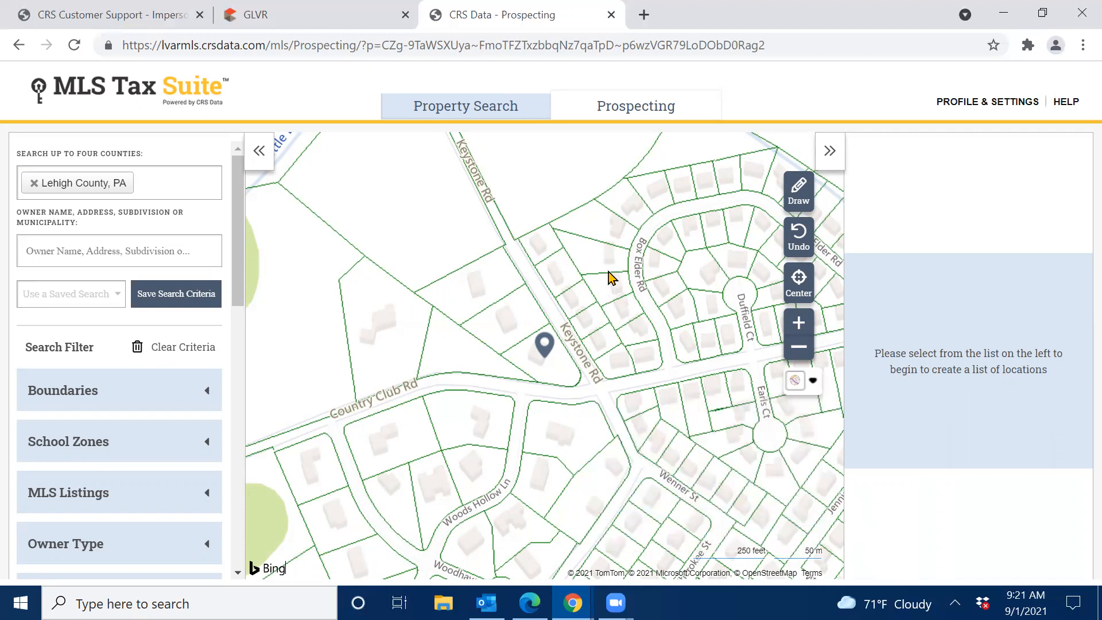
Collapse the search filters and locations panels to widen the map, then restore both.
left_click(259, 152)
left_click(830, 152)
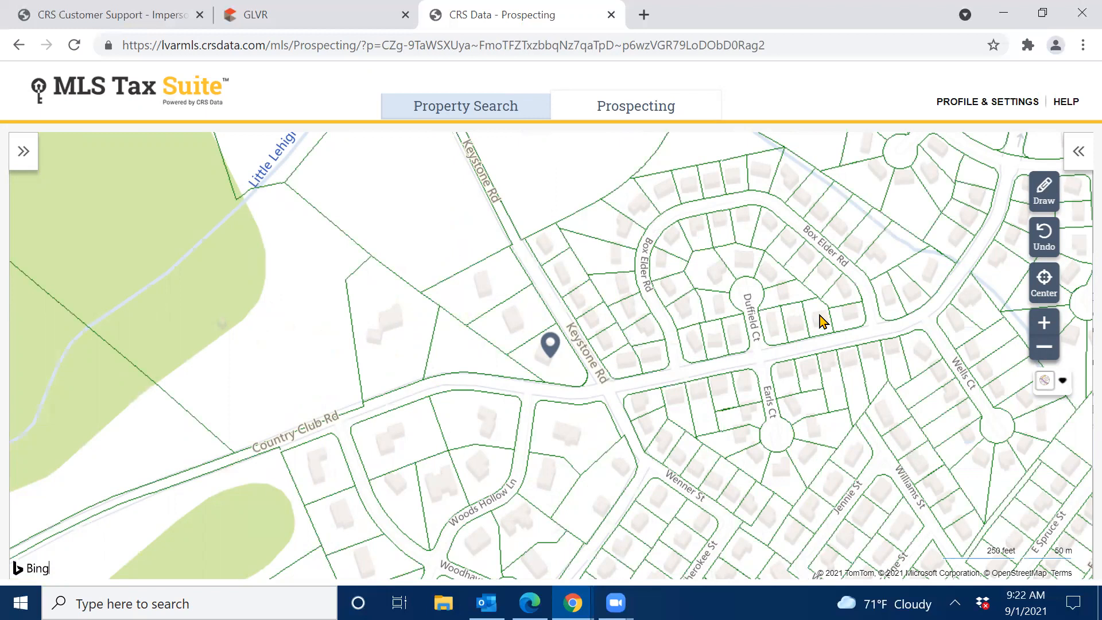
left_click(1075, 152)
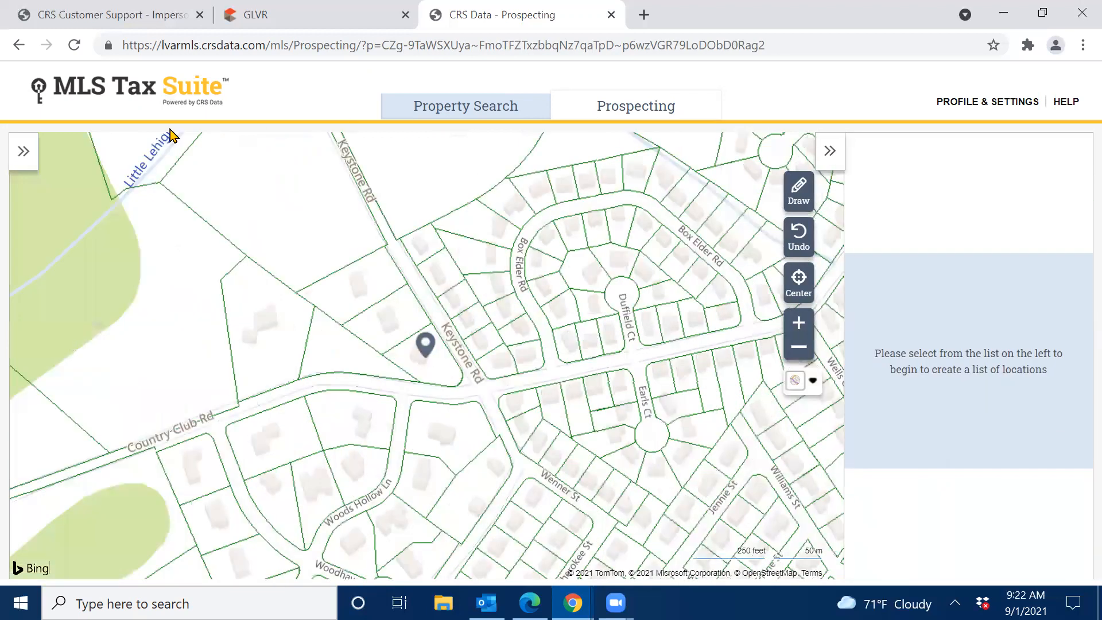
left_click(15, 167)
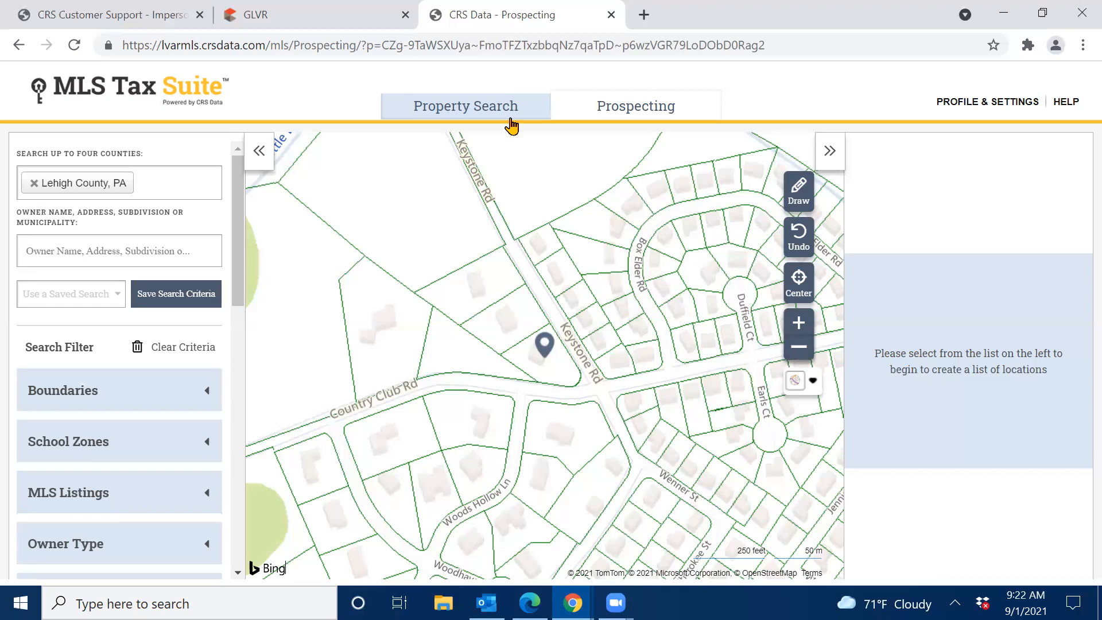
left_click(469, 112)
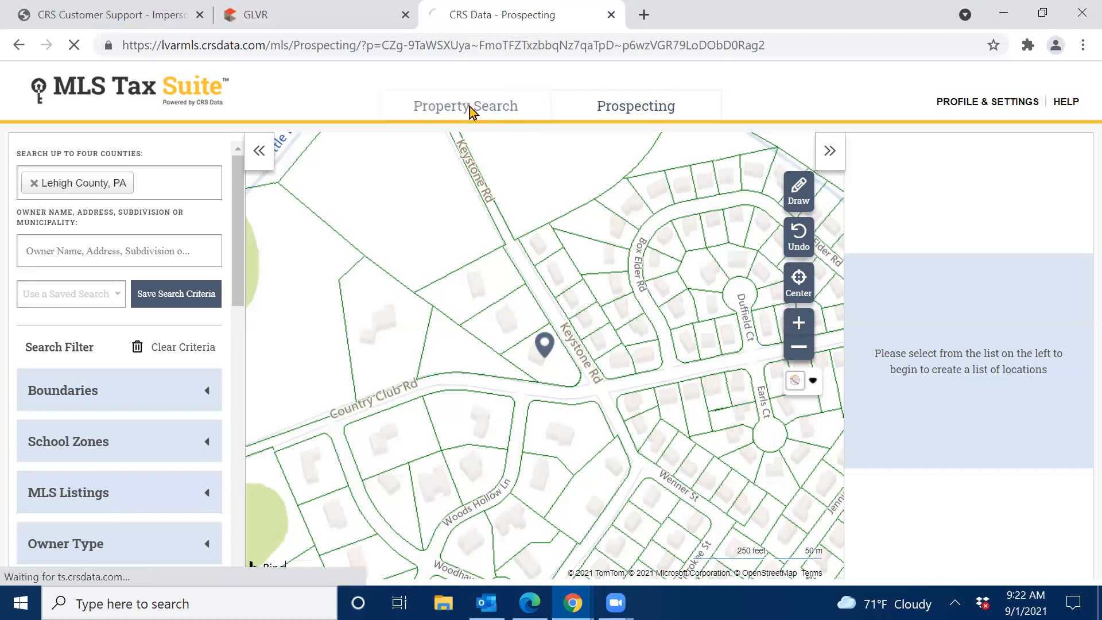
scroll(90, 407, "down", 5)
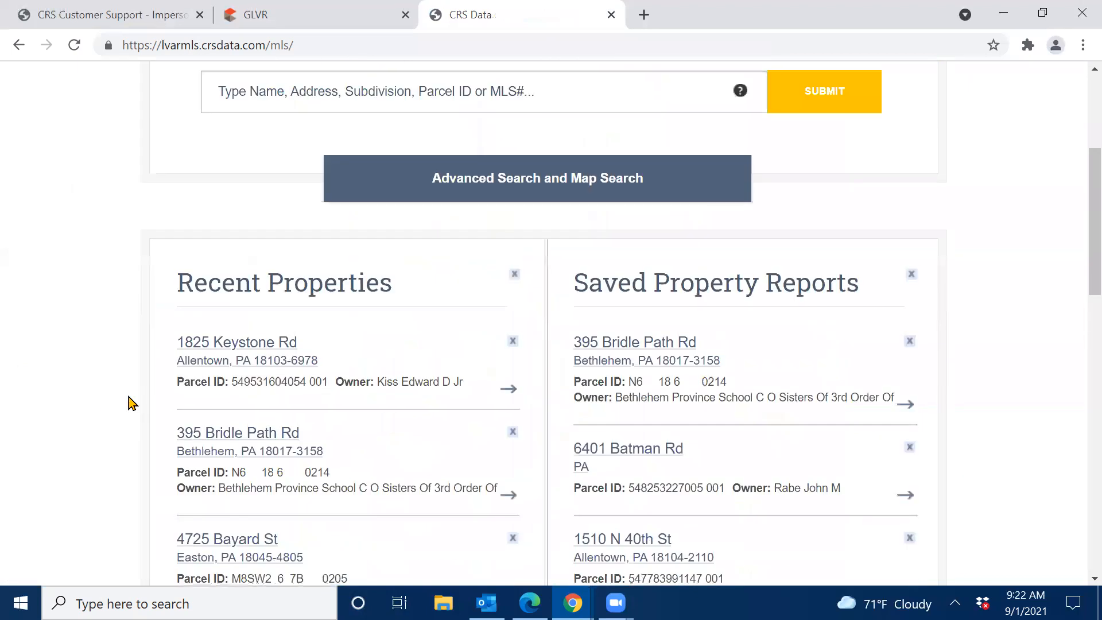
left_click(253, 350)
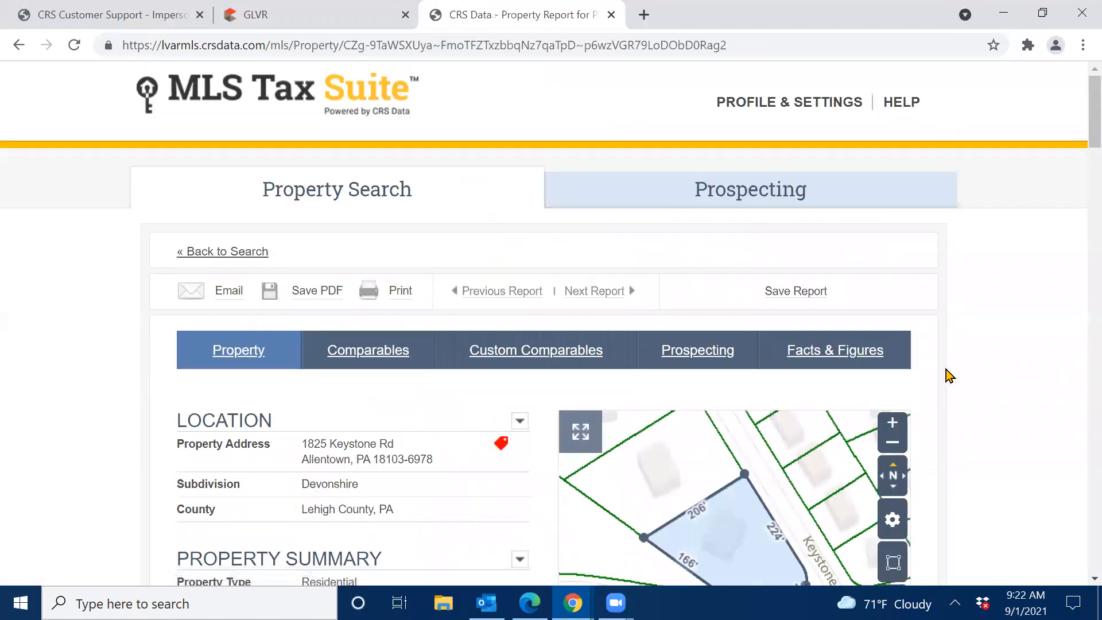
scroll(955, 370, "down", 1)
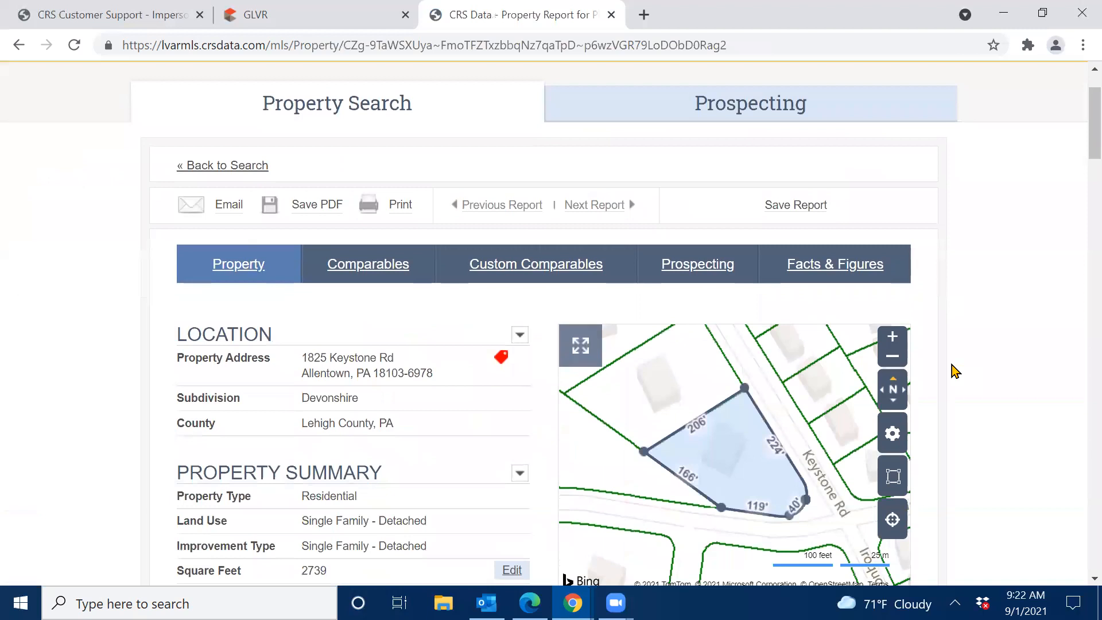
scroll(955, 370, "down", 1)
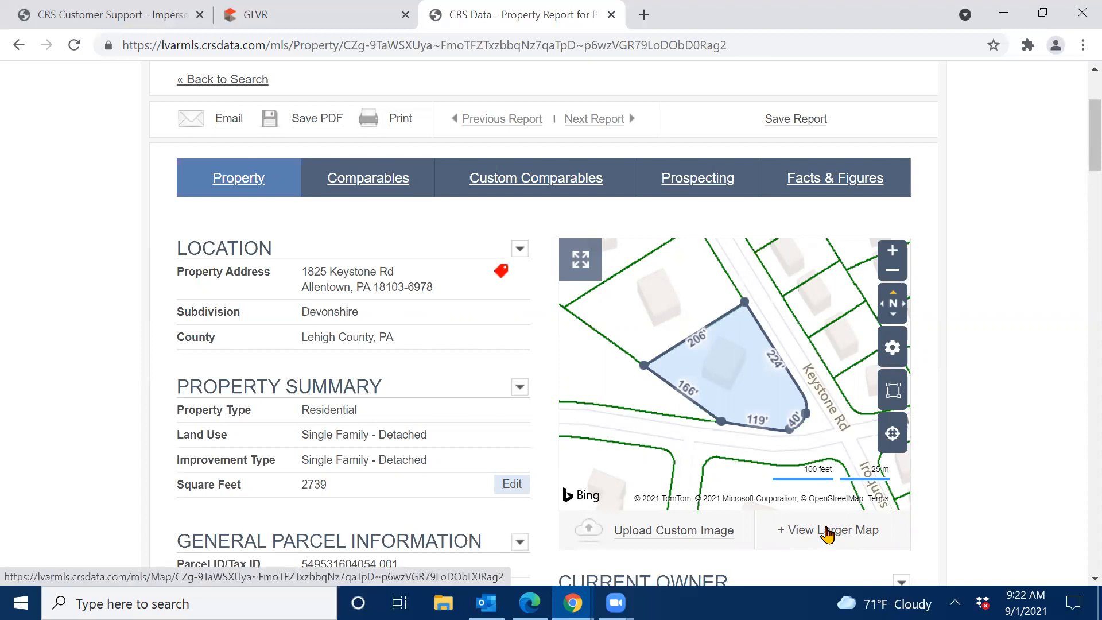
left_click(827, 530)
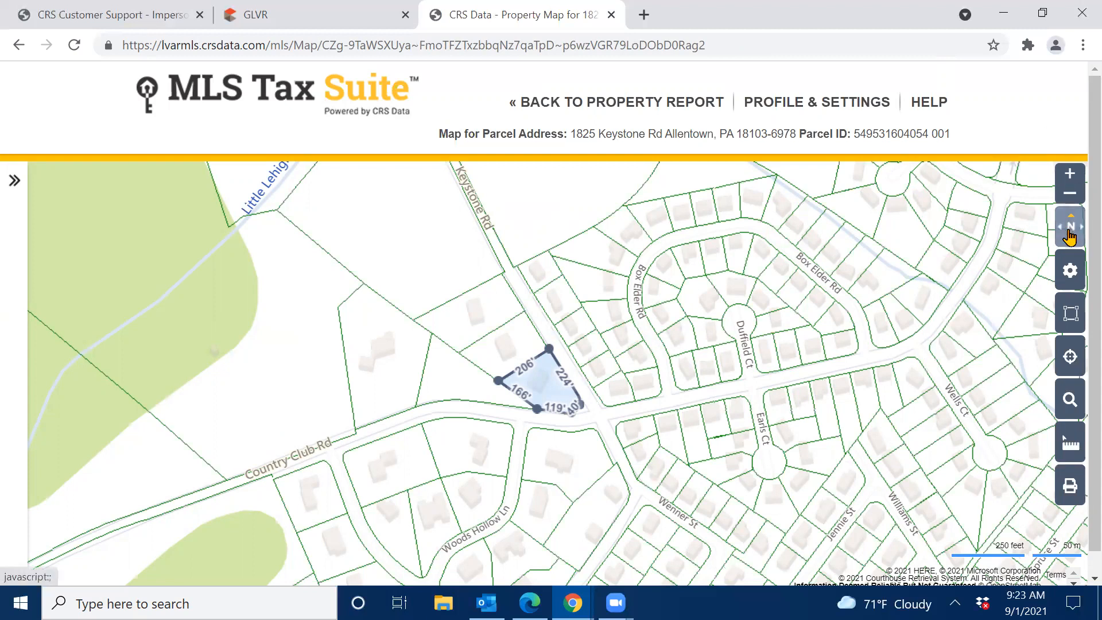
Review the map style choices and the search, ruler and print tool options on the larger map.
left_click(1070, 276)
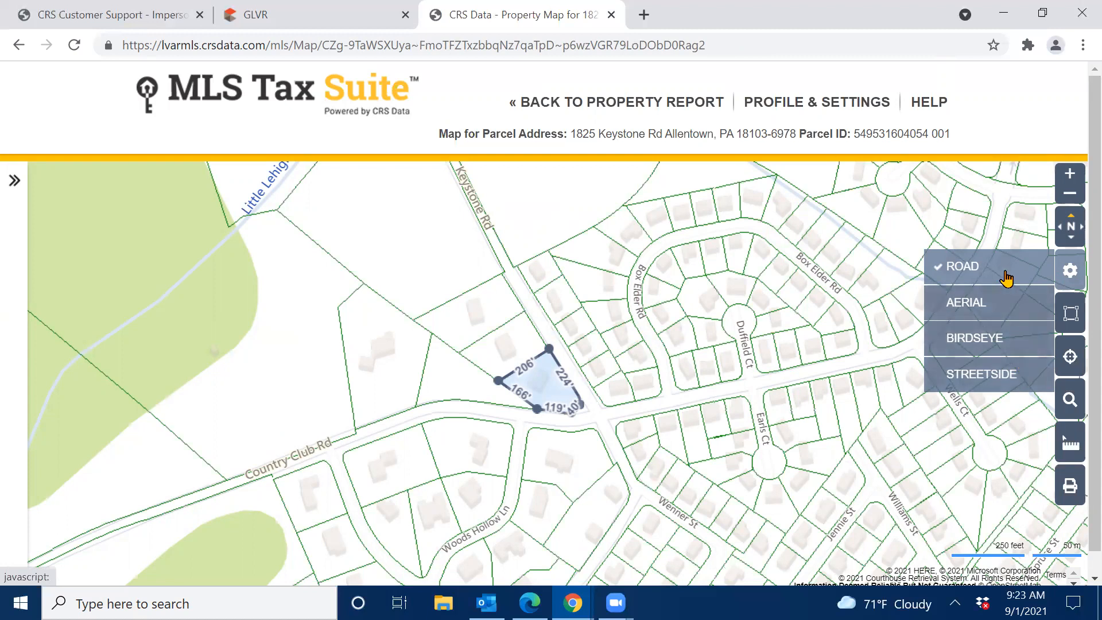
mouse_move(1070, 313)
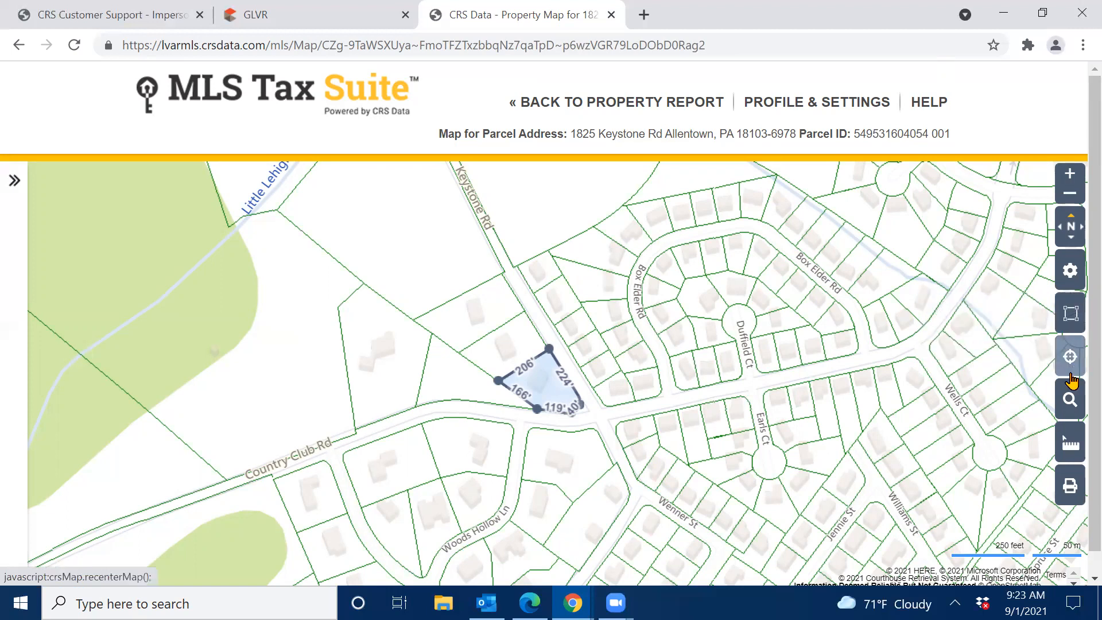
mouse_move(1069, 401)
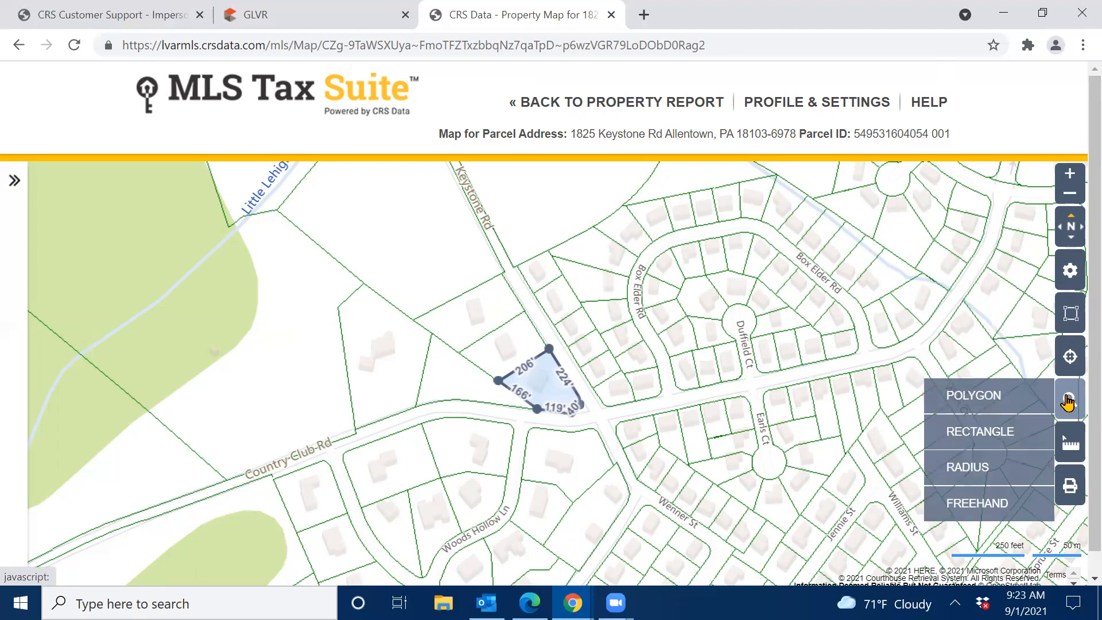
mouse_move(1069, 442)
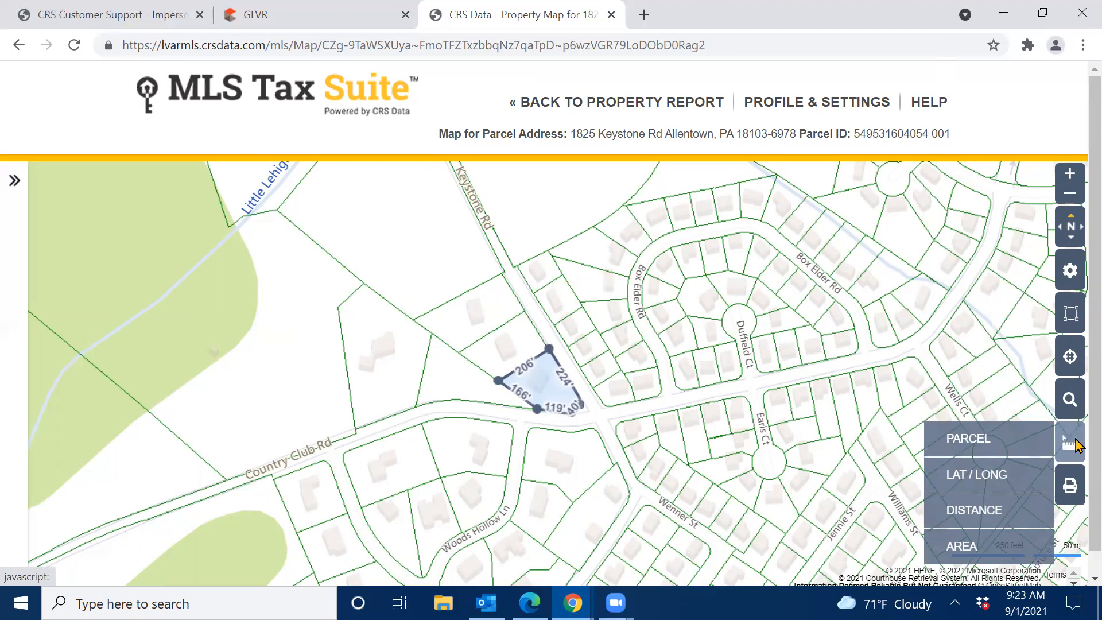
scroll(1071, 448, "down", 1)
mouse_move(1073, 474)
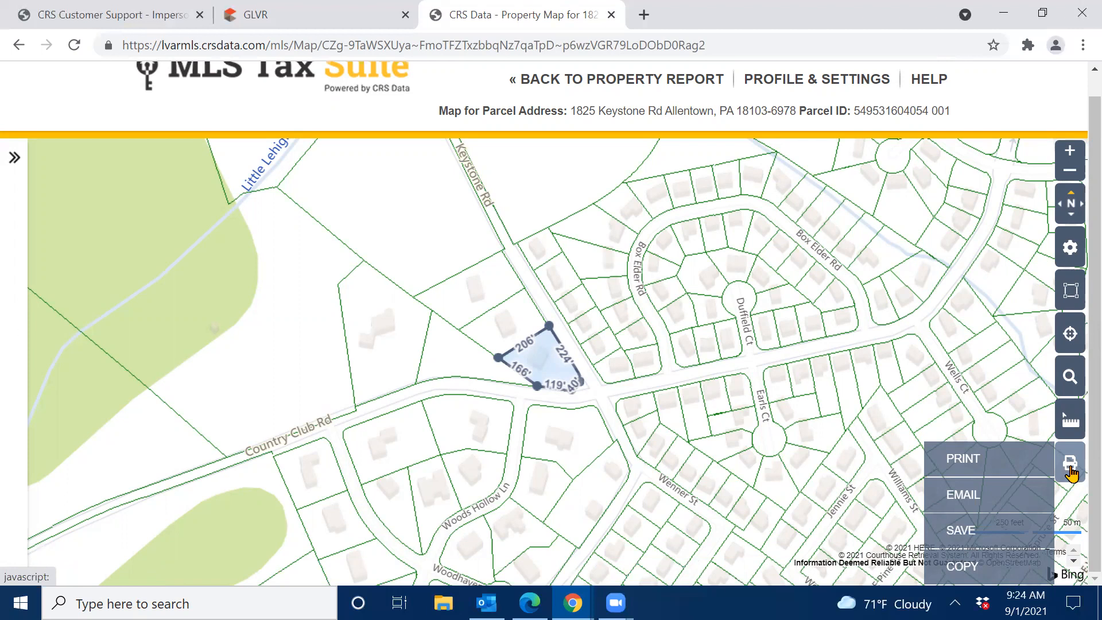
Zoom out to the 500-foot scale and pan to show the neighbourhood and Lehigh Country Club.
scroll(746, 484, "down", 2)
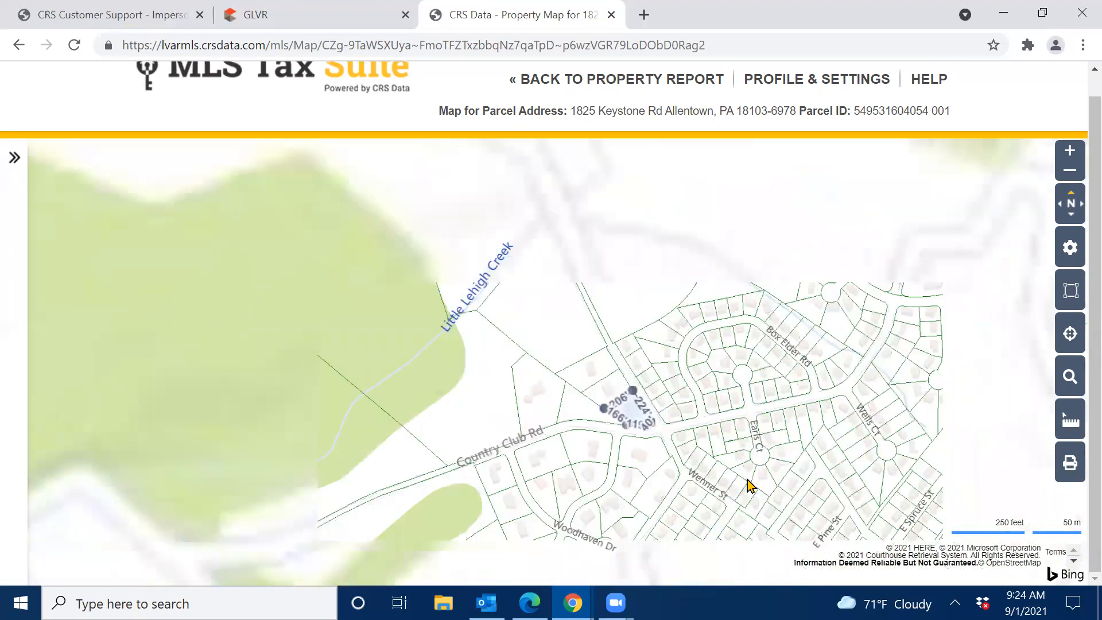
left_click_drag(712, 424, 708, 402)
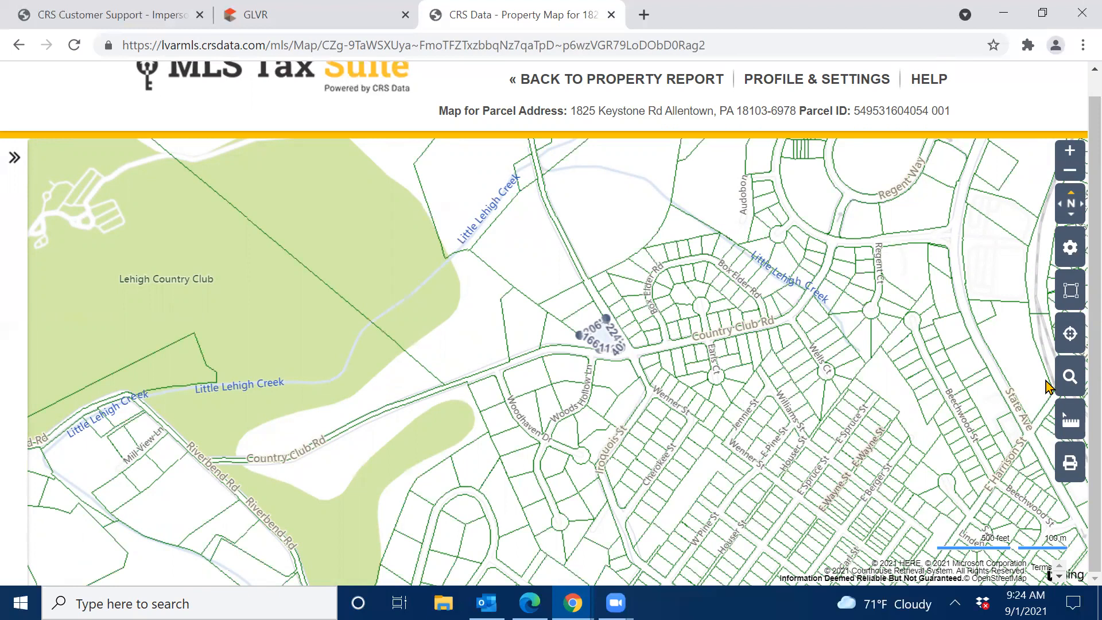
Choose POLYGON from the map's area-search shapes.
left_click(1068, 380)
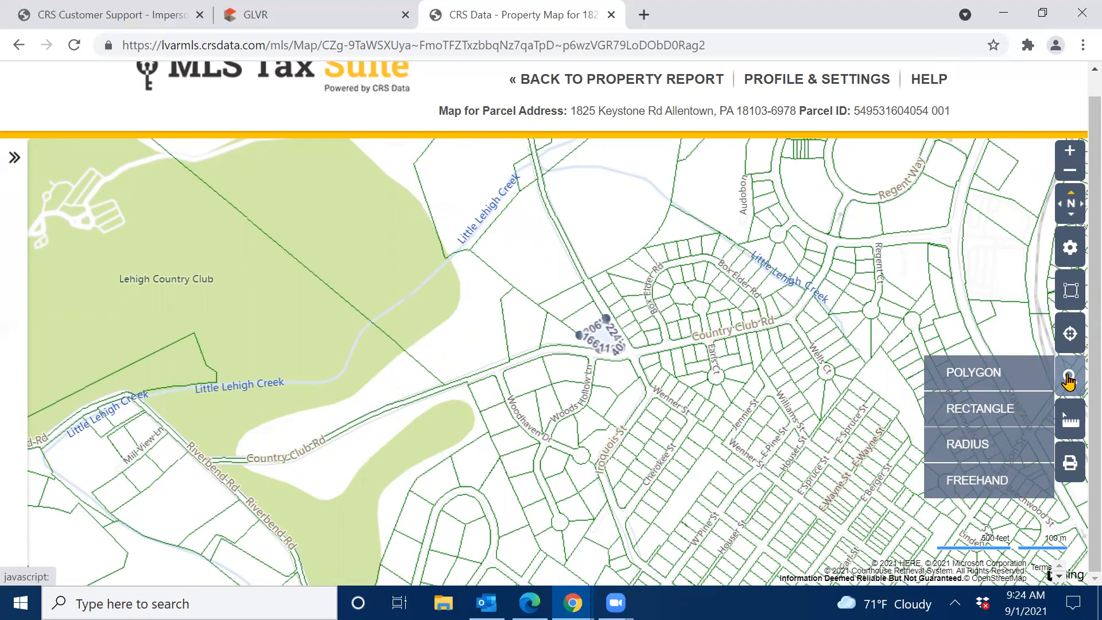
left_click(965, 385)
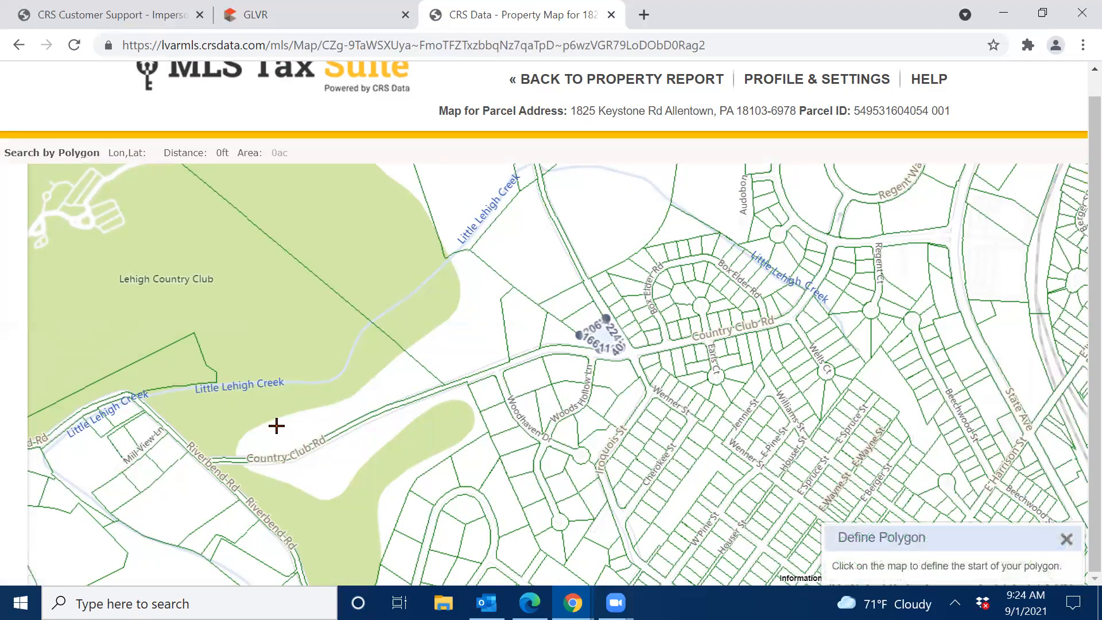
Draw a six-corner polygon from Mill View Ln east toward E Harrison St, closing it at 300.29 ac.
left_click(139, 430)
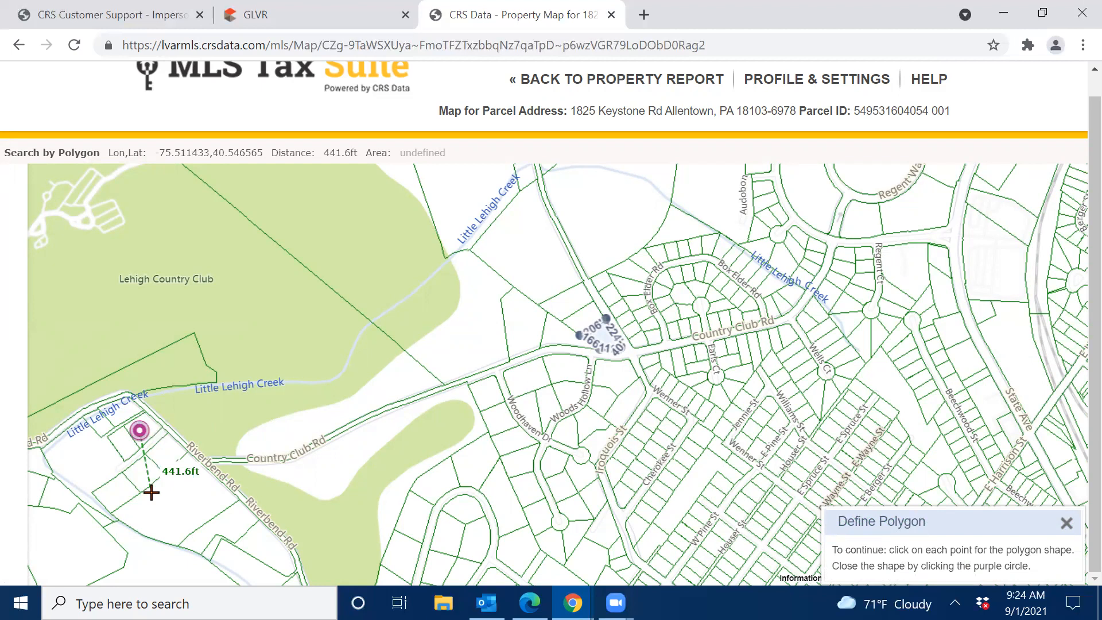
left_click(233, 566)
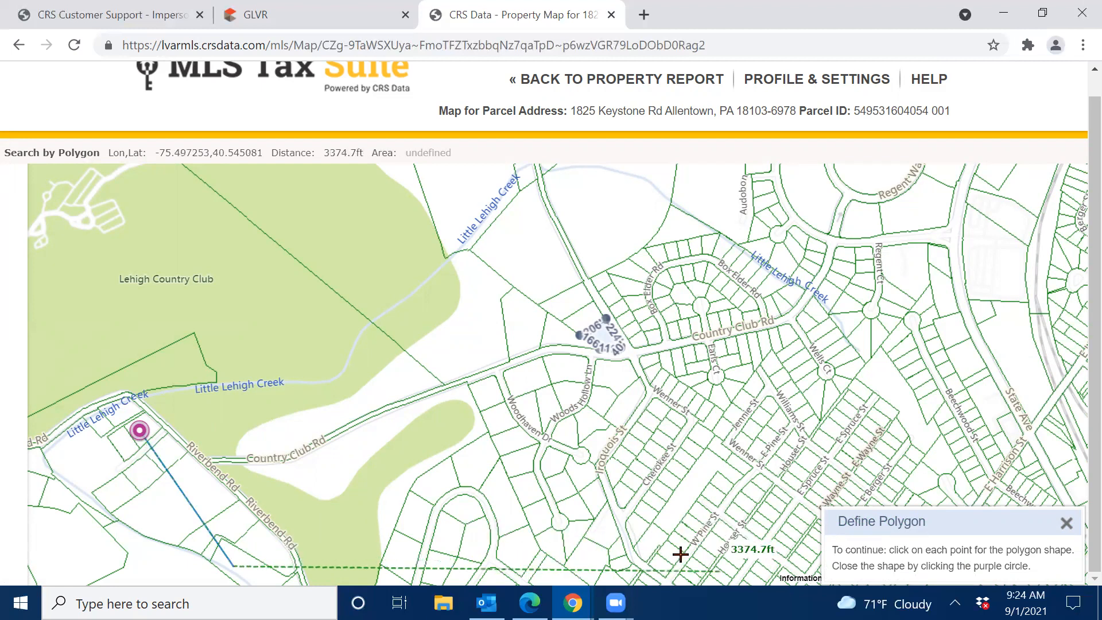
left_click(781, 570)
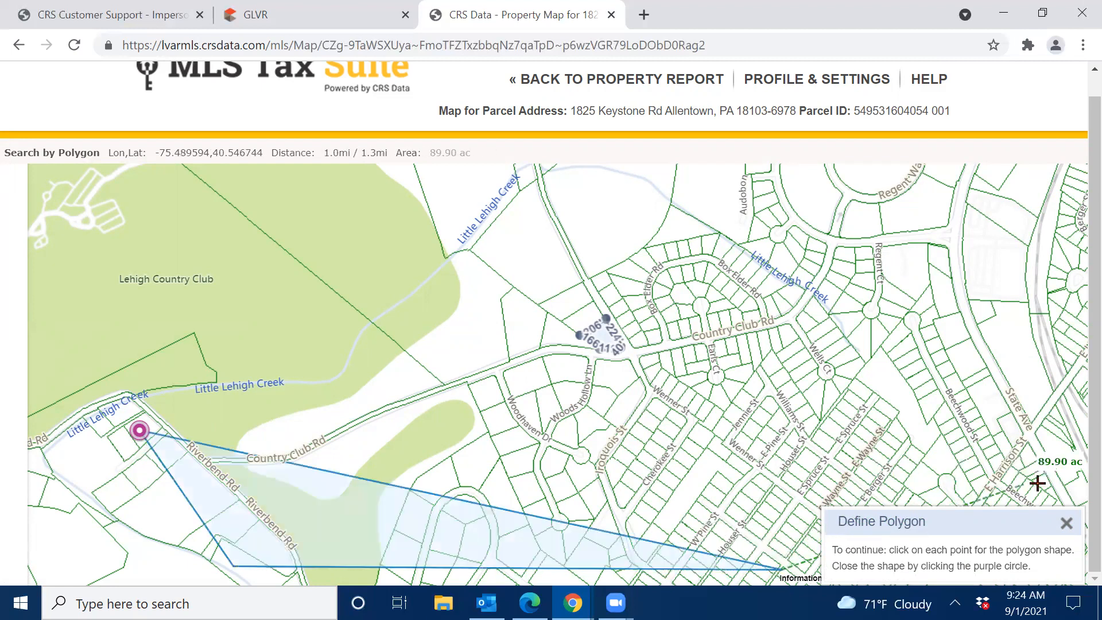
left_click(1052, 495)
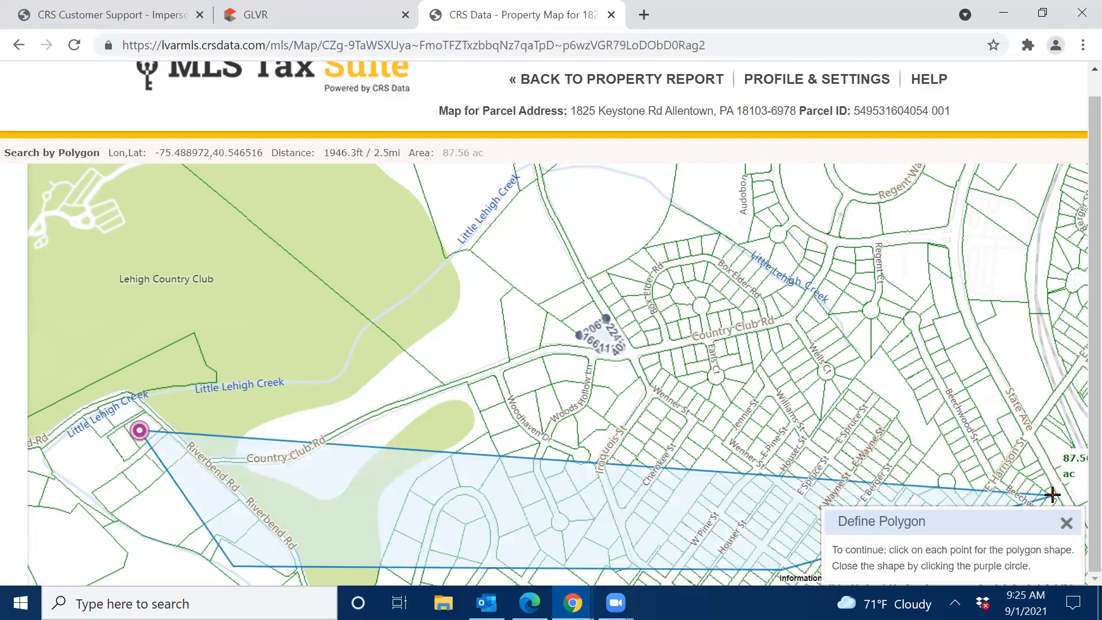
left_click(1067, 227)
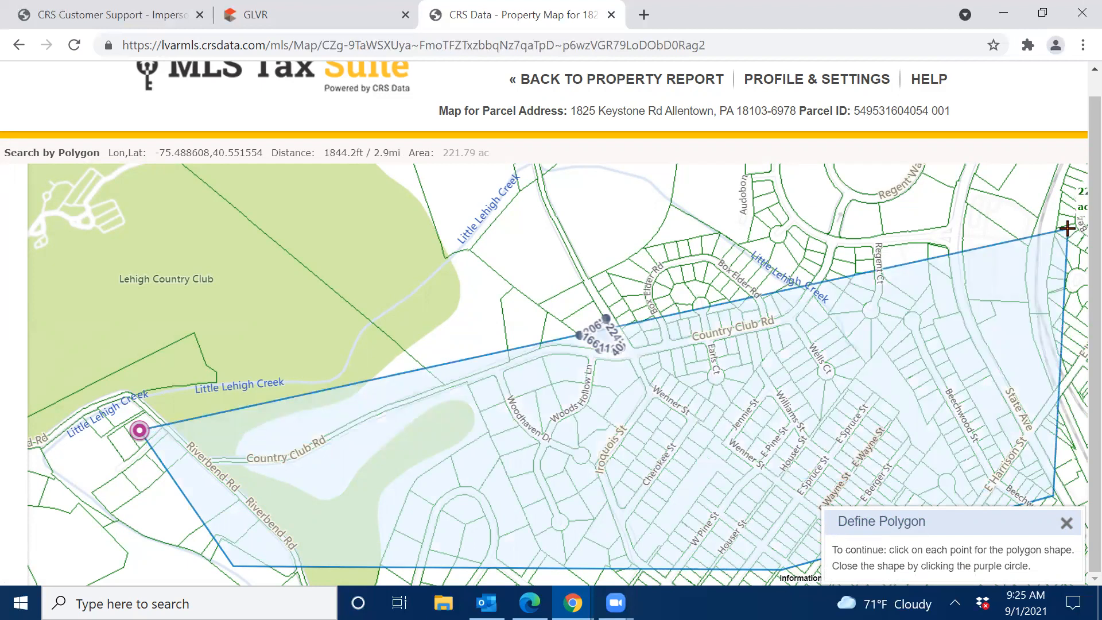
left_click(575, 181)
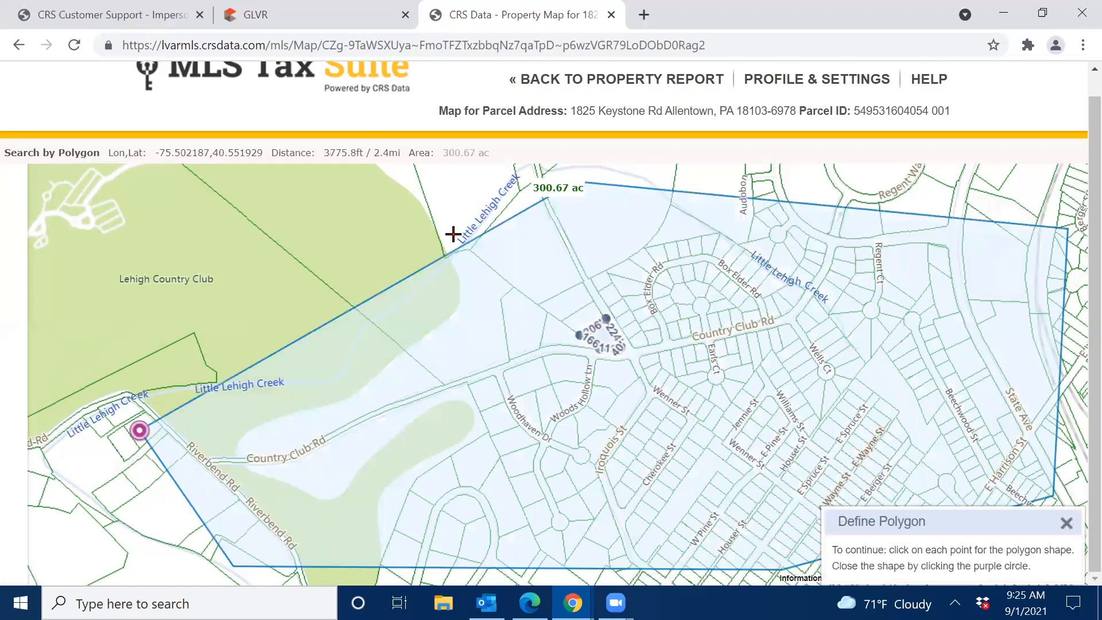
left_click(140, 429)
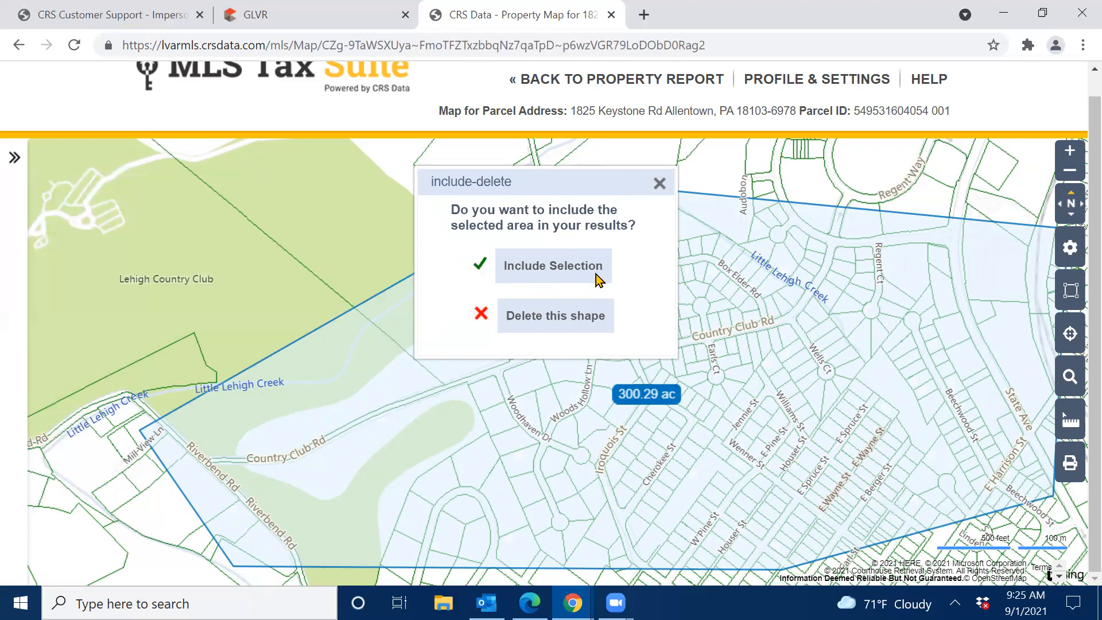
Include the 300.29-acre polygon selection in the search, which returns 422 results.
left_click(555, 265)
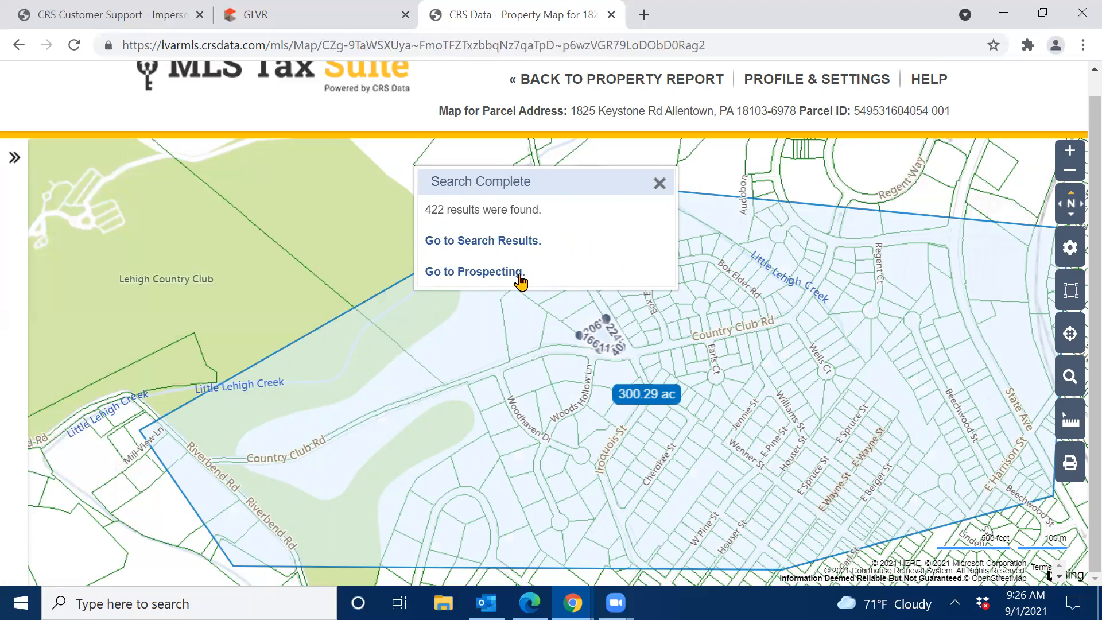
Send the 422 polygon search results to the Prospecting view beside the map.
left_click(487, 274)
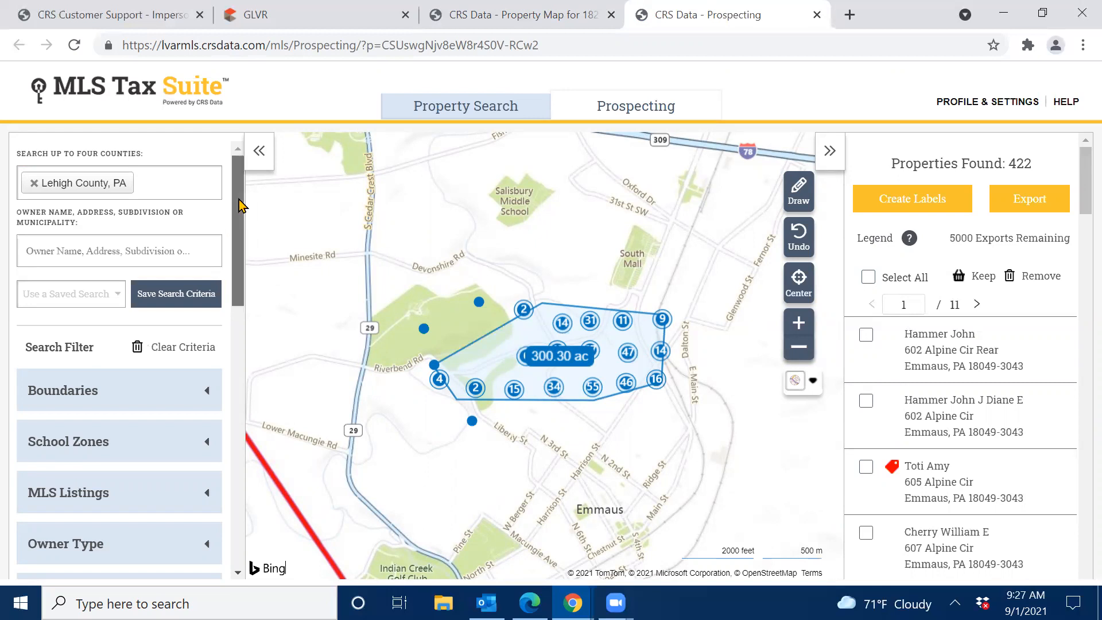
left_click_drag(241, 206, 228, 257)
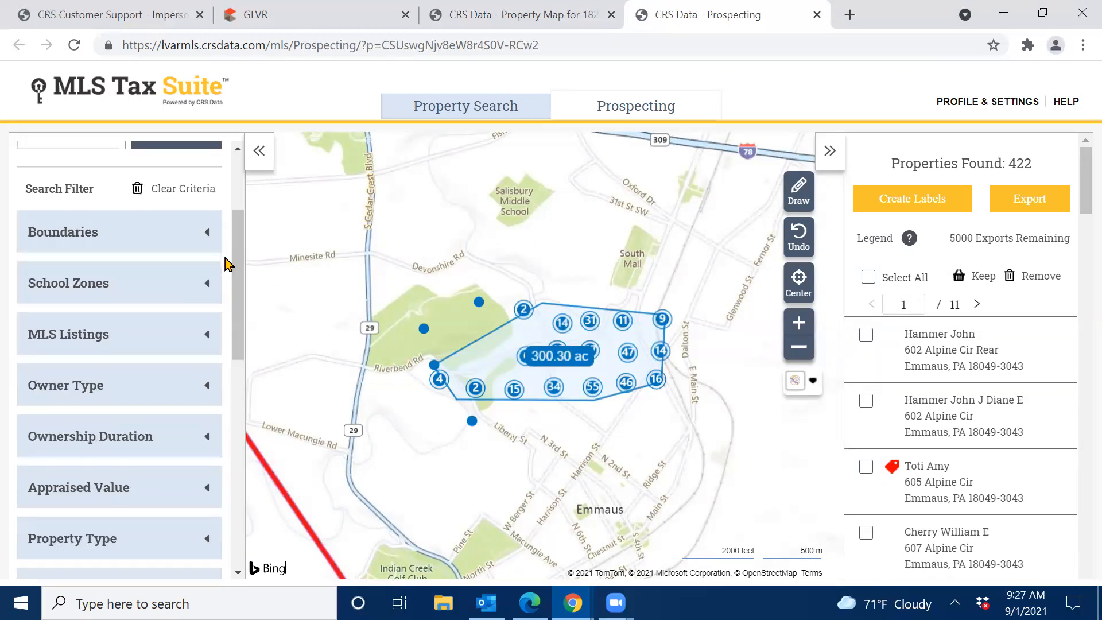
Remove all active MLS listings from the results, cutting them from 422 to 418 properties.
left_click(84, 334)
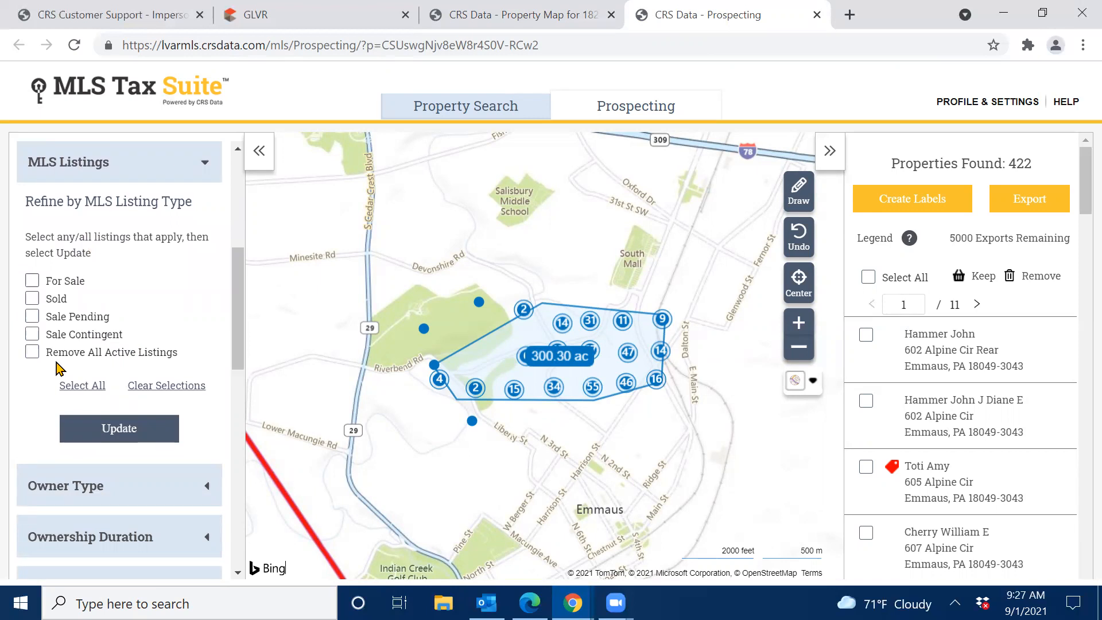
left_click(33, 353)
left_click(106, 441)
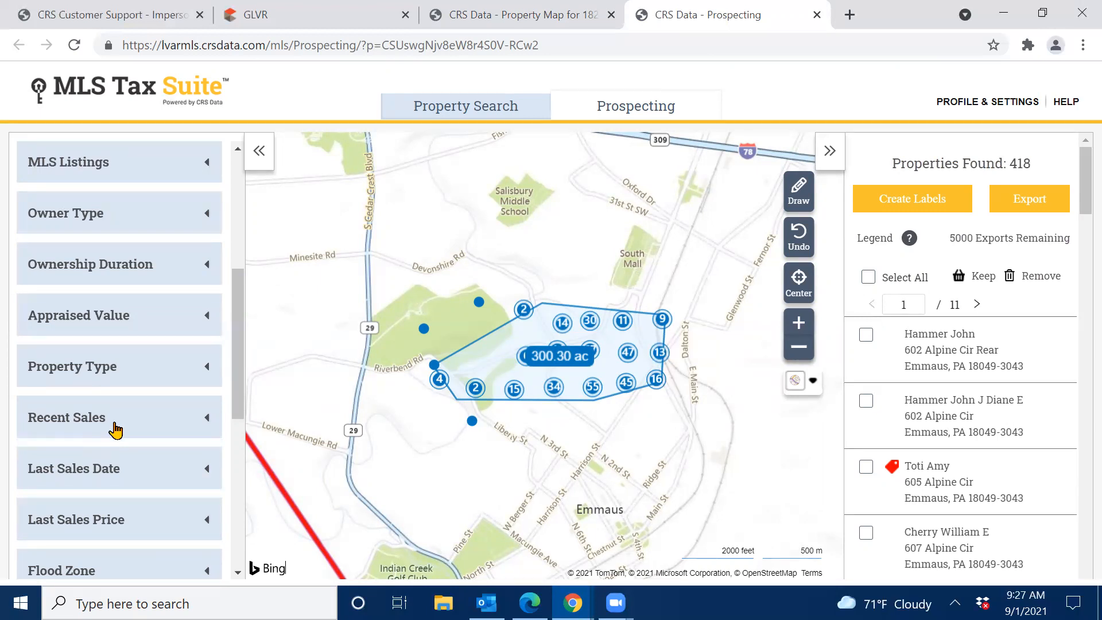
Set Recent Sales to exclude the last 18 months, leaving 380 results, and preview one map property.
left_click(116, 430)
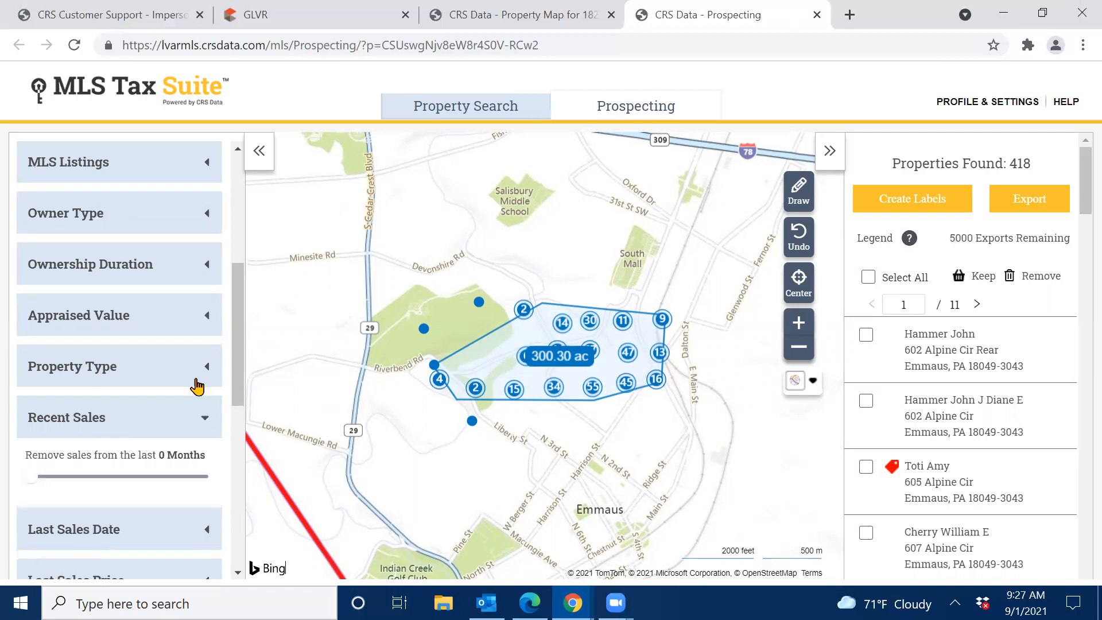
scroll(237, 353, "down", 2)
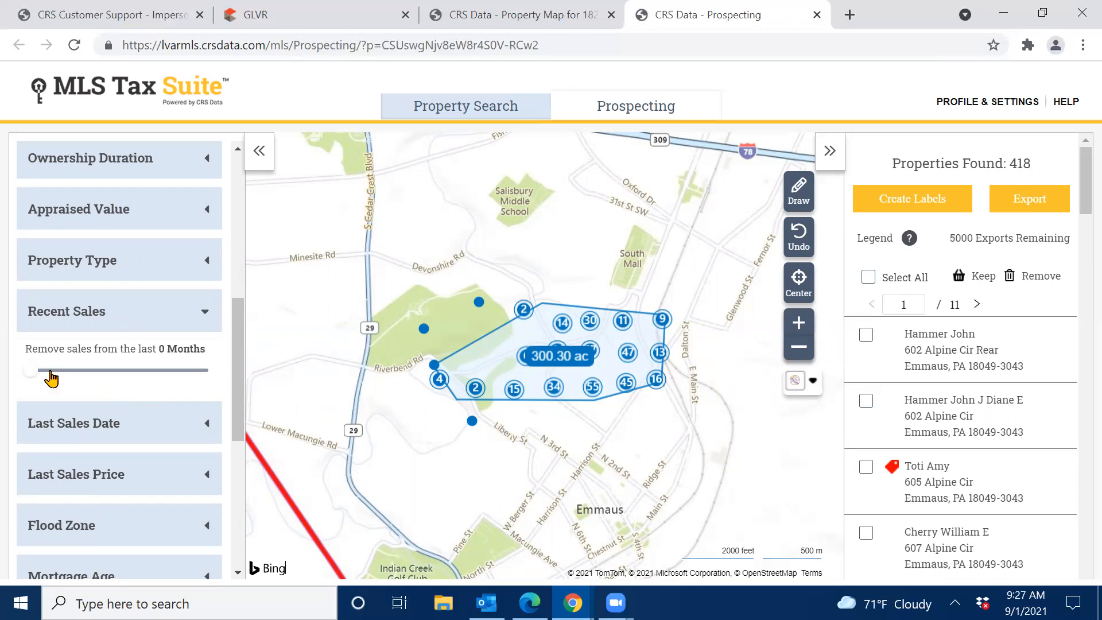
mouse_move(31, 377)
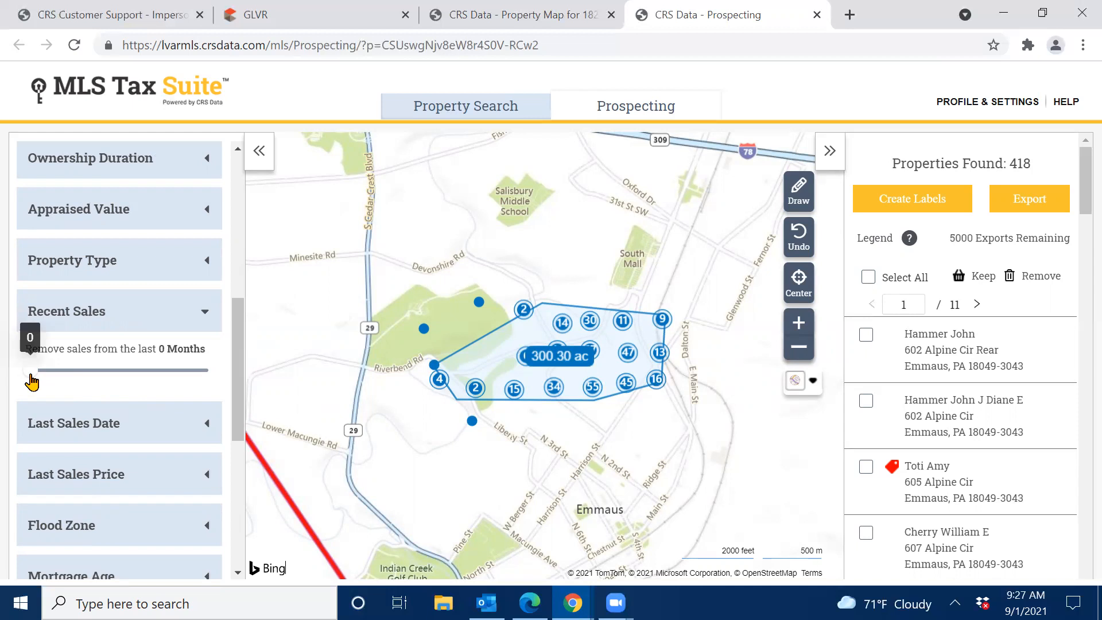
left_click_drag(32, 381, 253, 376)
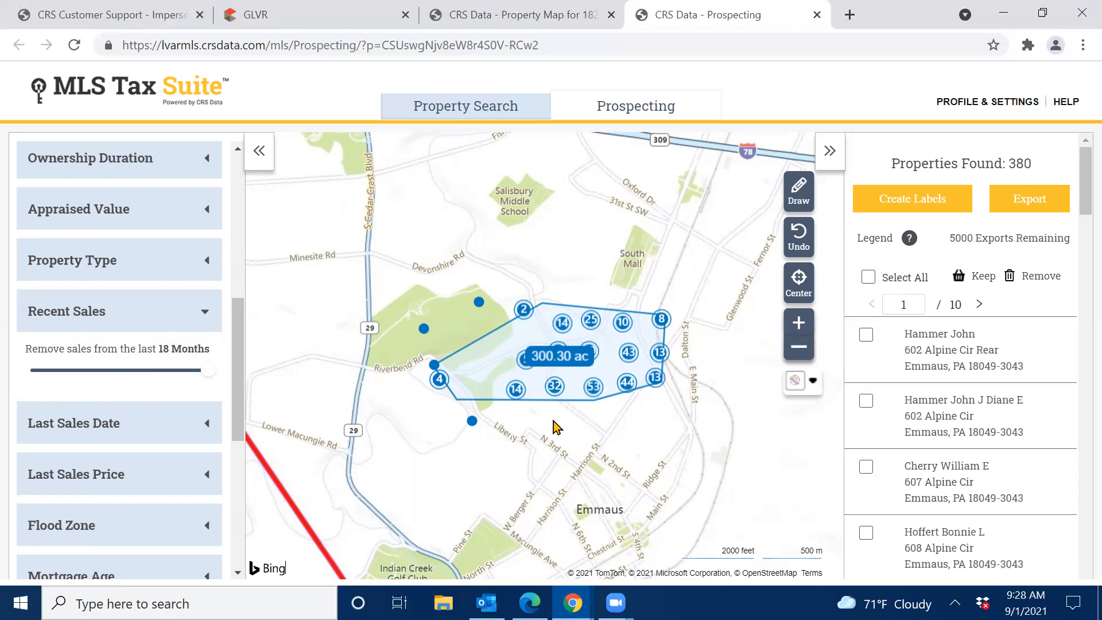
left_click(472, 425)
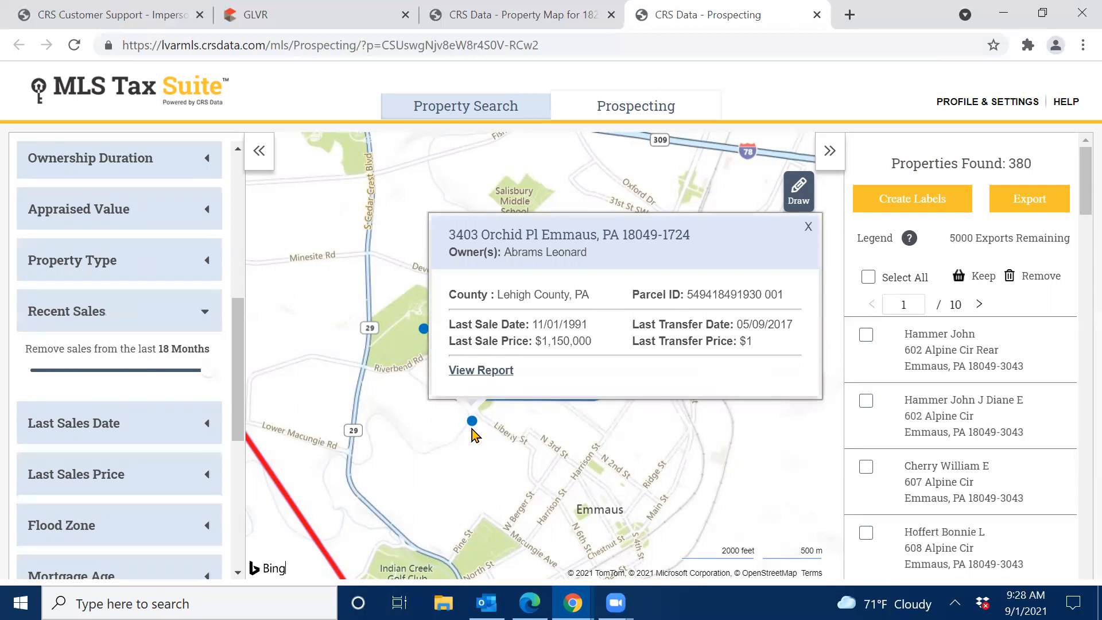
left_click(809, 227)
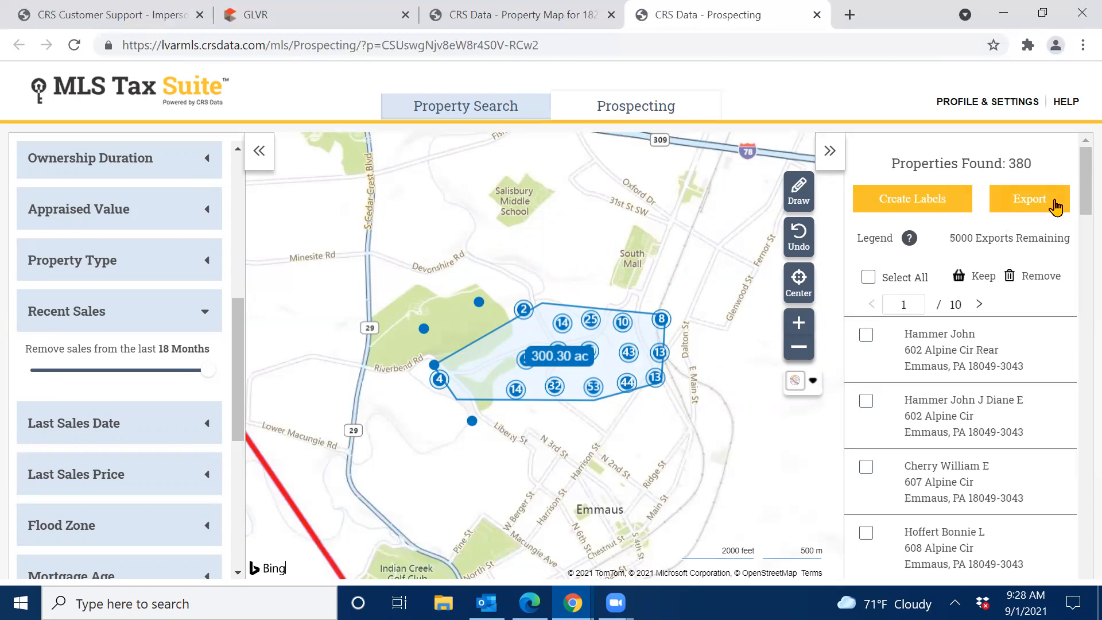
mouse_move(908, 239)
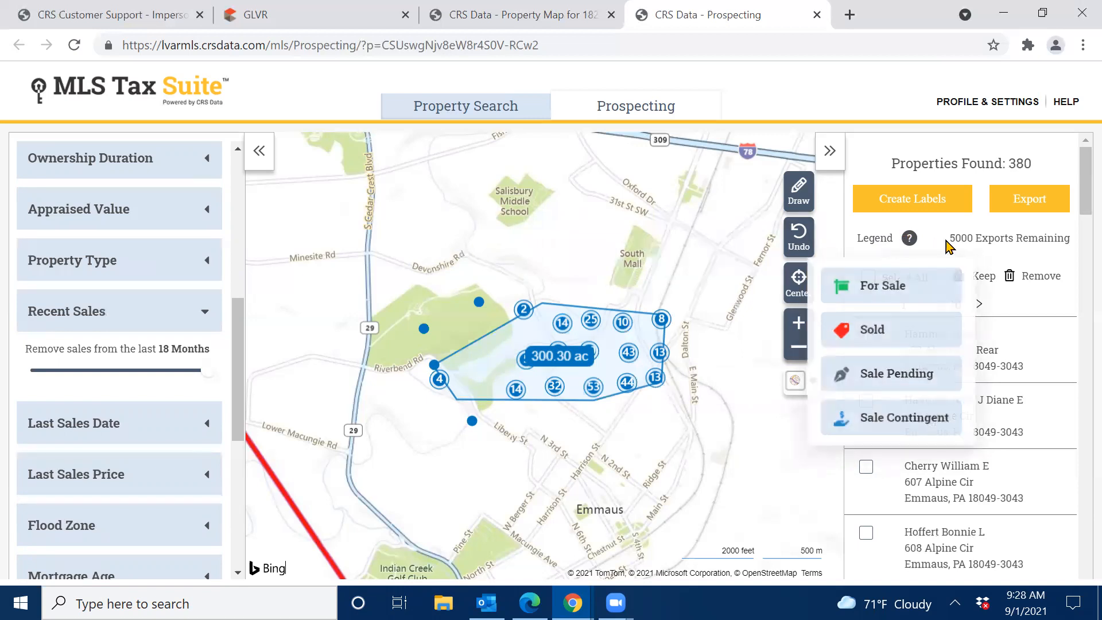
left_click_drag(950, 239, 1072, 253)
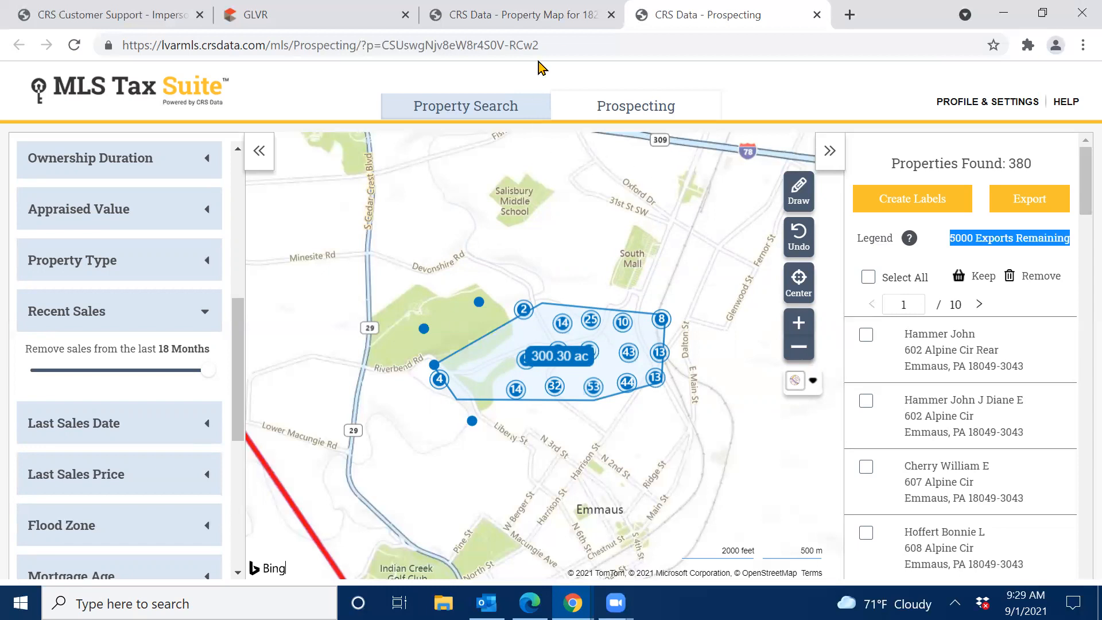
left_click(540, 15)
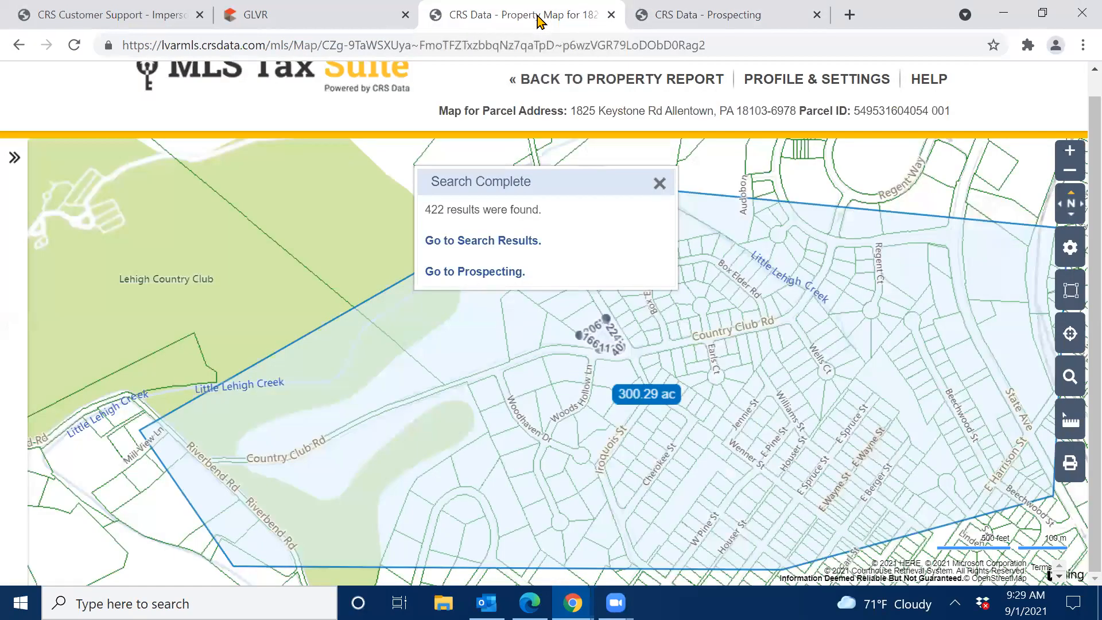
left_click(661, 183)
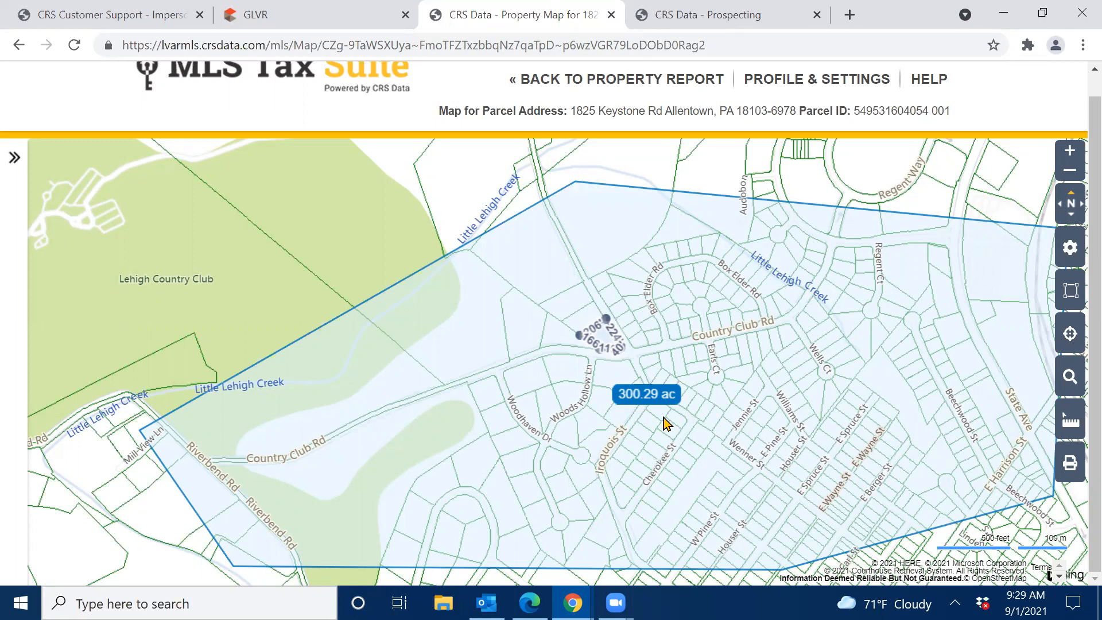
left_click(648, 402)
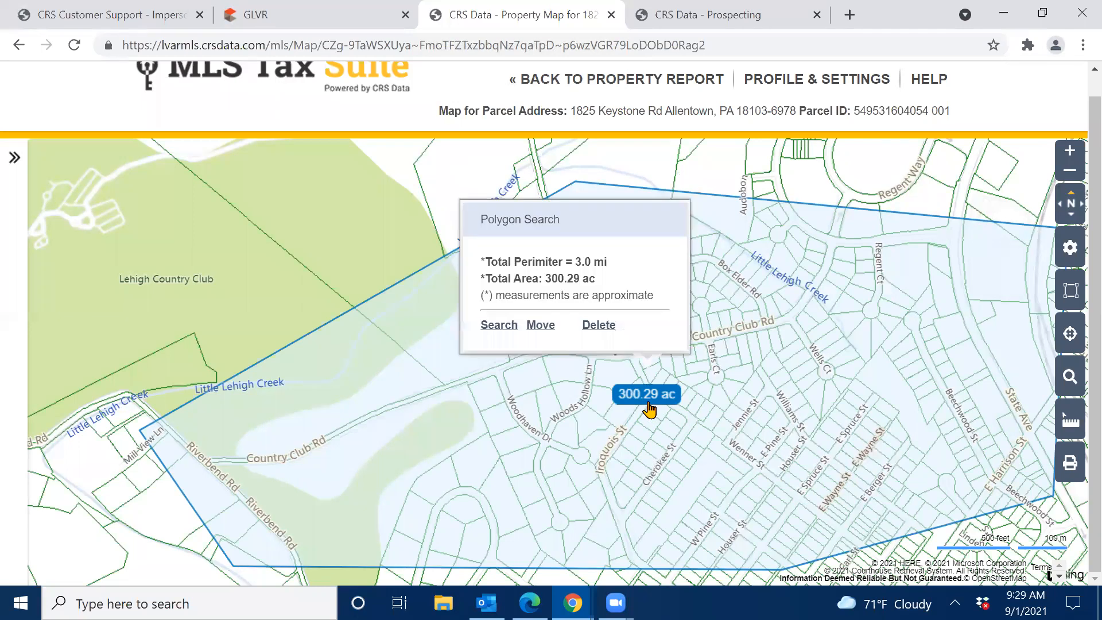
left_click(599, 327)
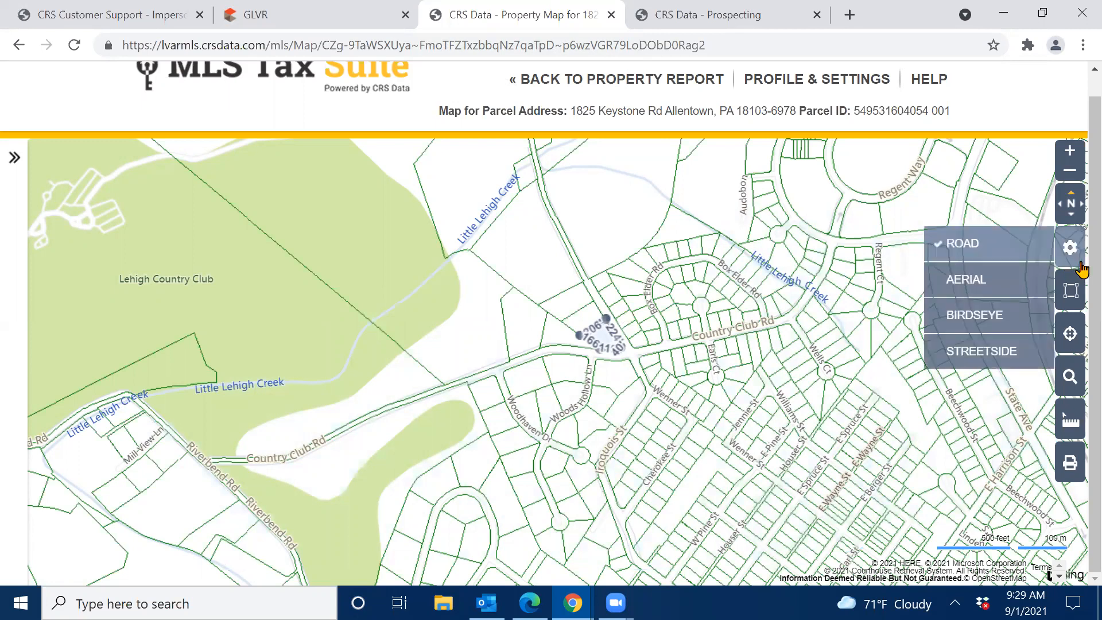
scroll(1078, 275, "up", 1)
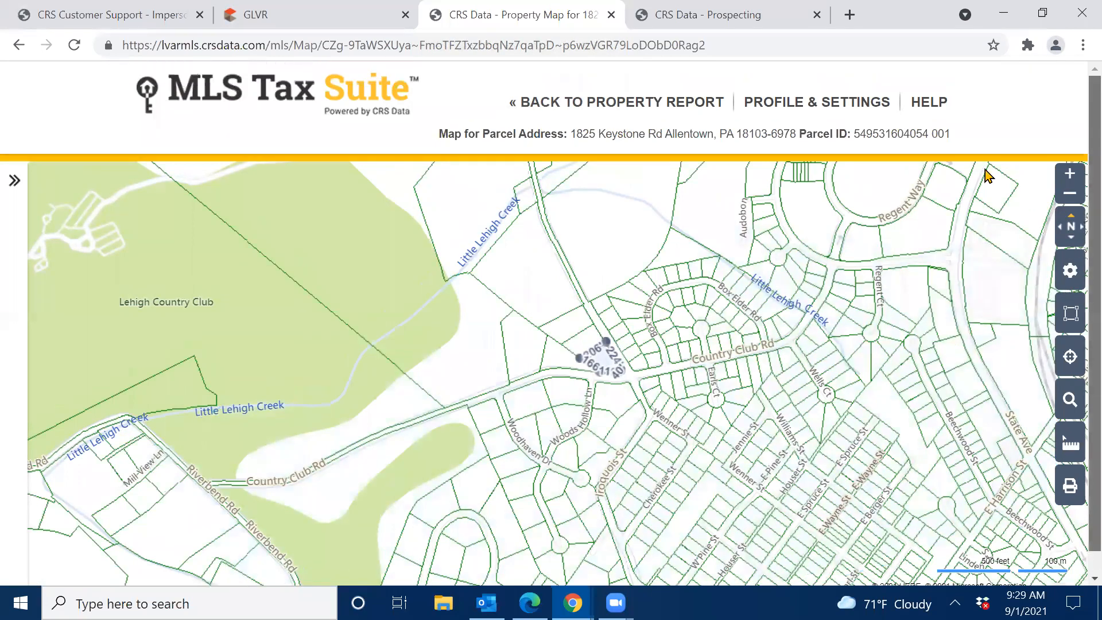
Go back to the property report and start a new, empty Prospecting search.
left_click(615, 104)
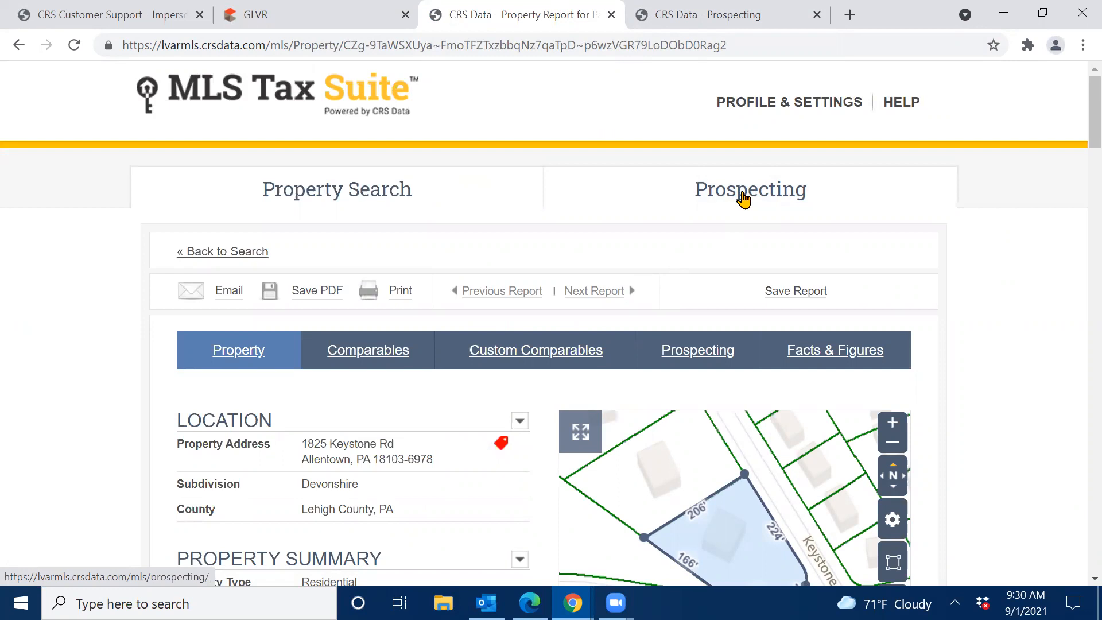
left_click(743, 199)
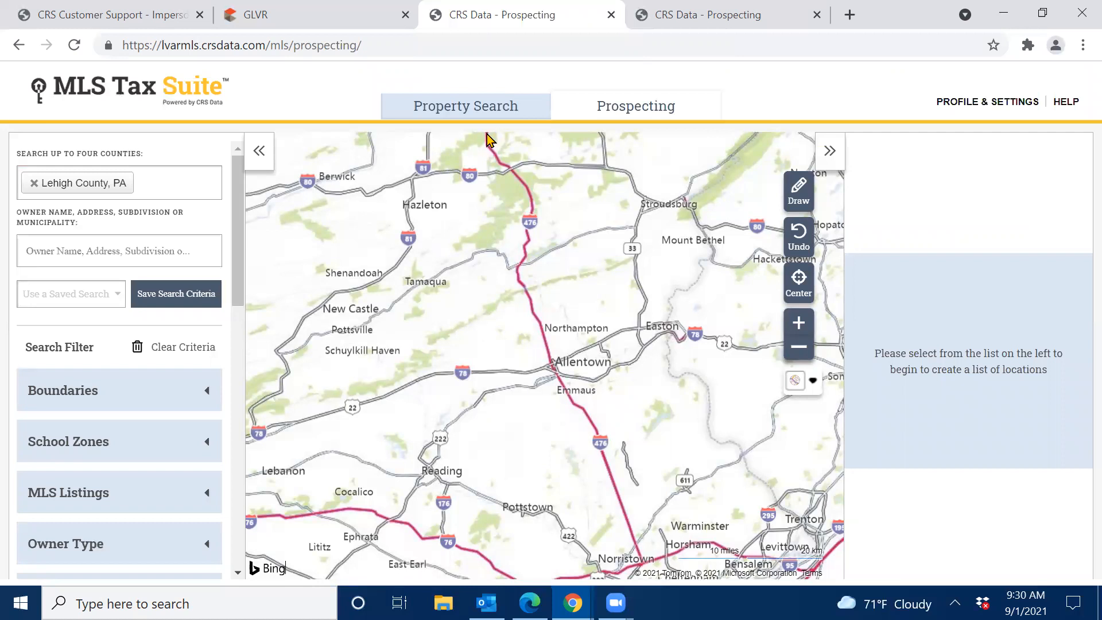
Select Lehigh County, PA as the only county for the search.
left_click(178, 181)
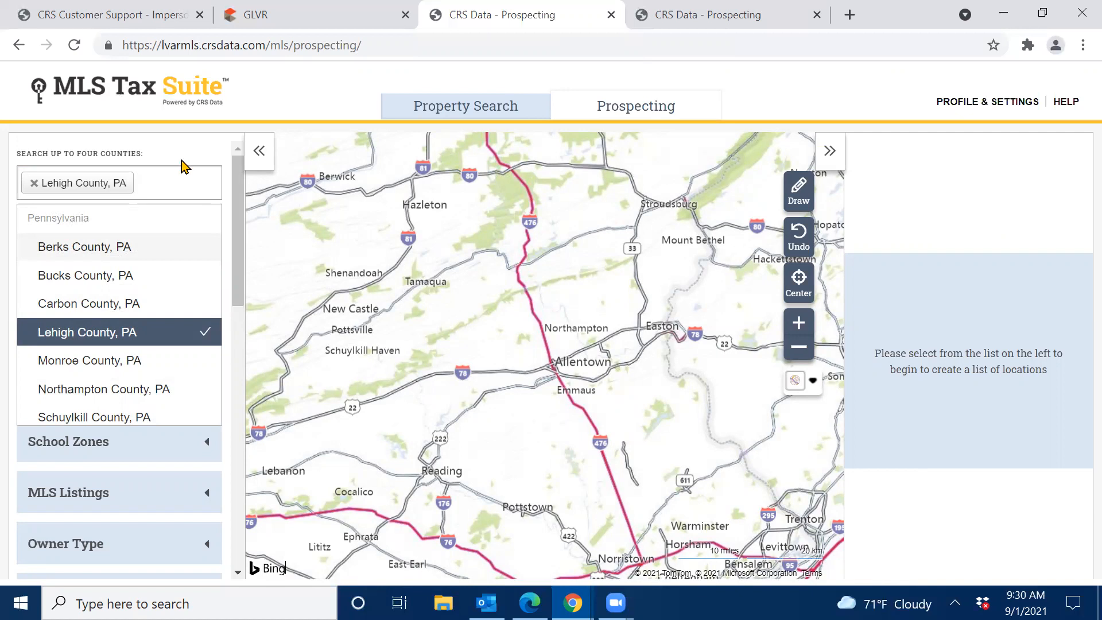
left_click(183, 161)
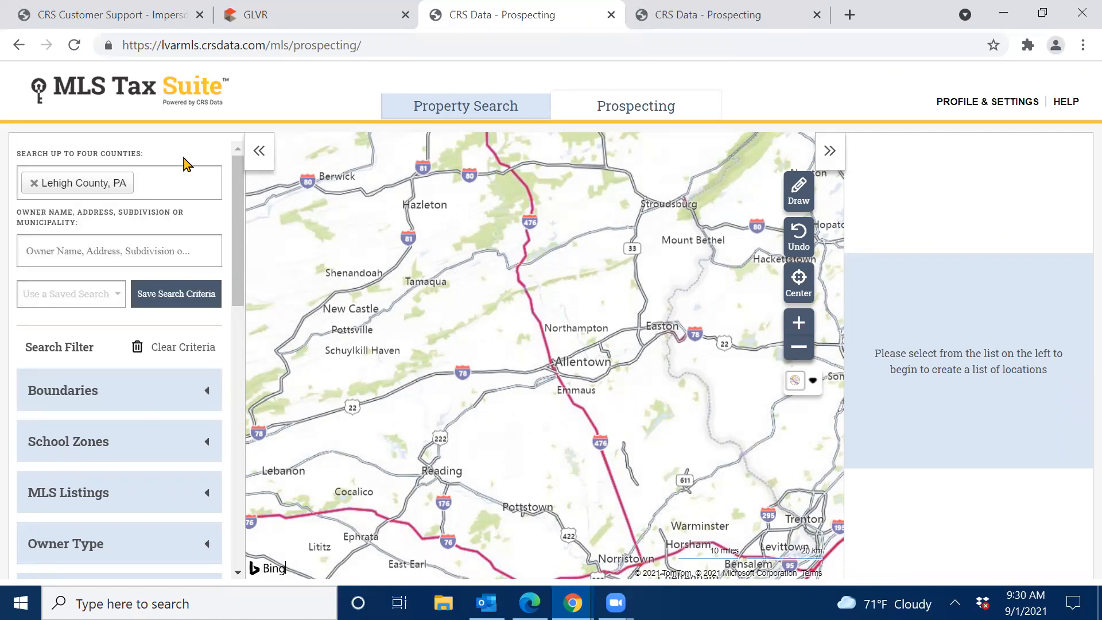
Enter 'lake' in the Owner Name/Address field and browse all owner, street and subdivision suggestions.
left_click(117, 247)
type("la")
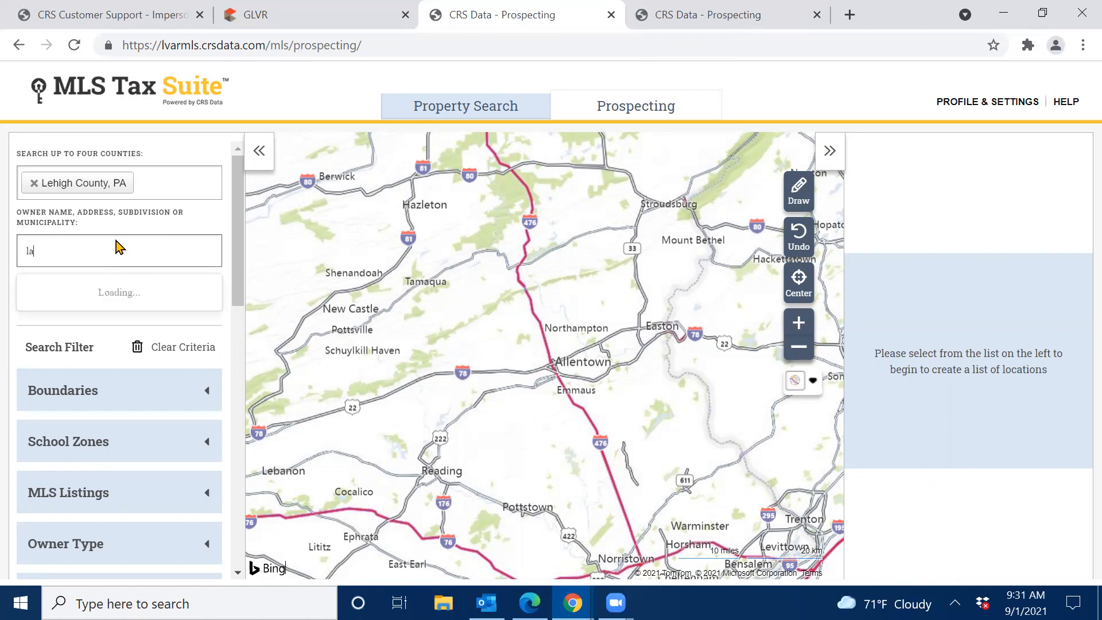
type("ke")
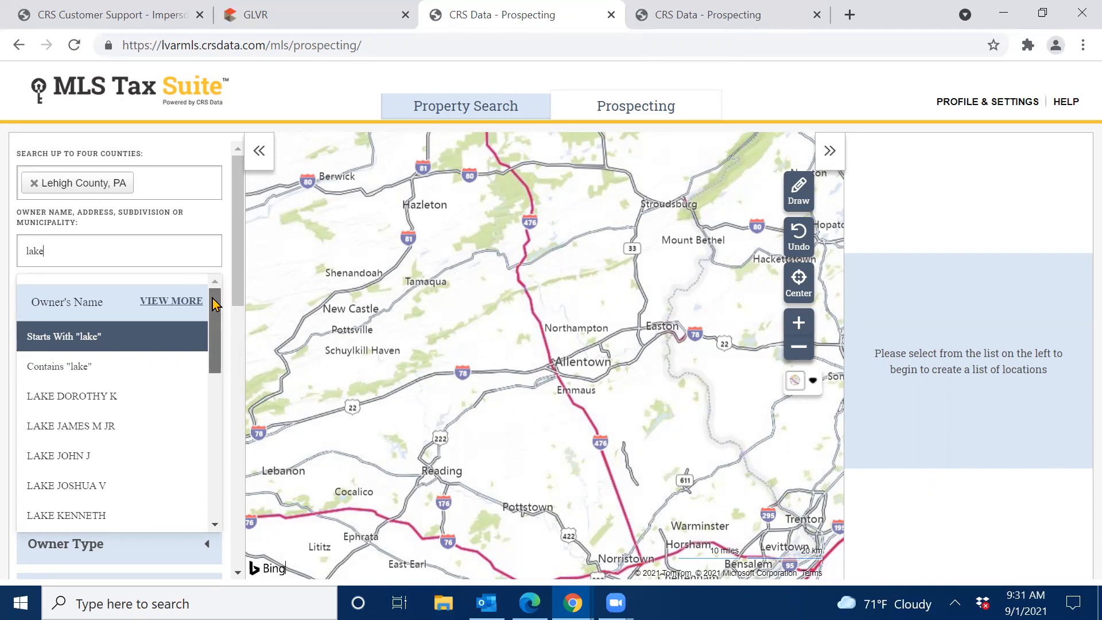
left_click_drag(214, 305, 217, 478)
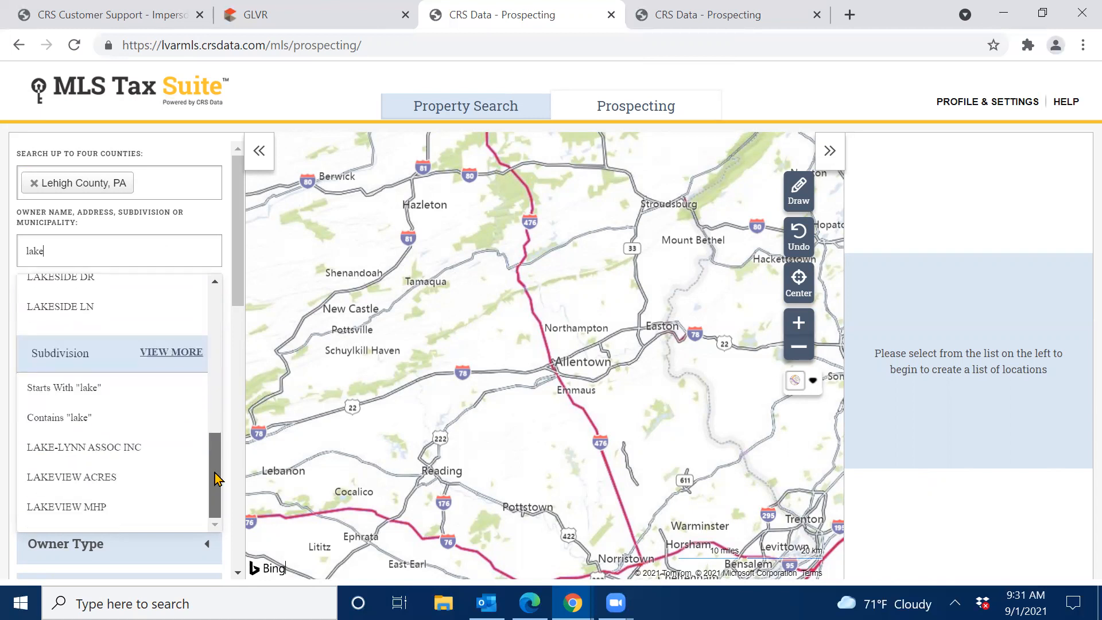
left_click(167, 355)
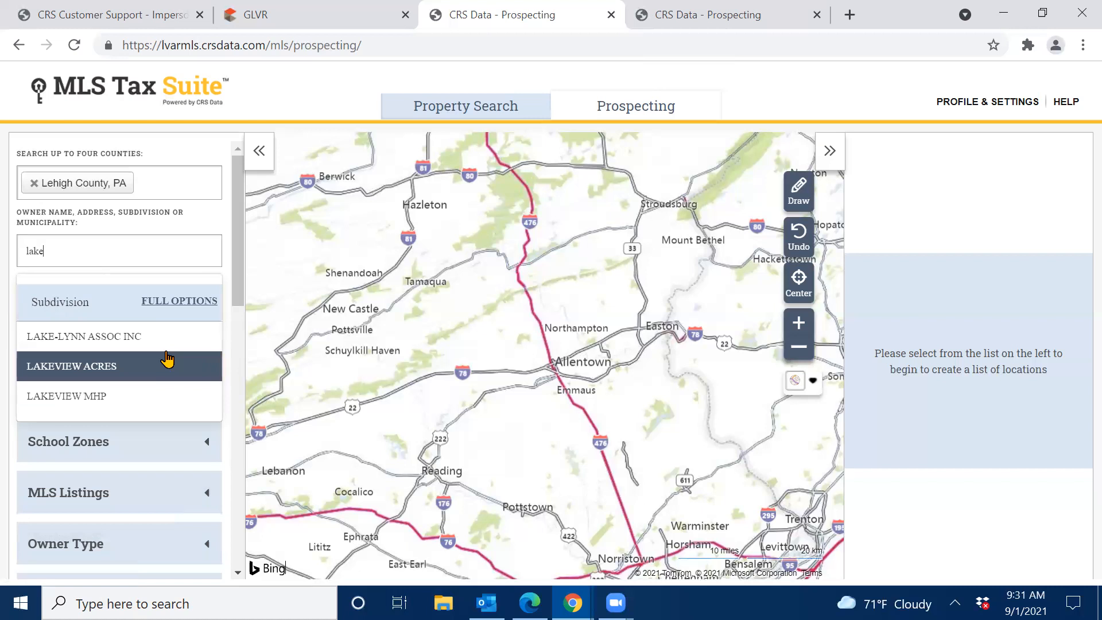
left_click(171, 309)
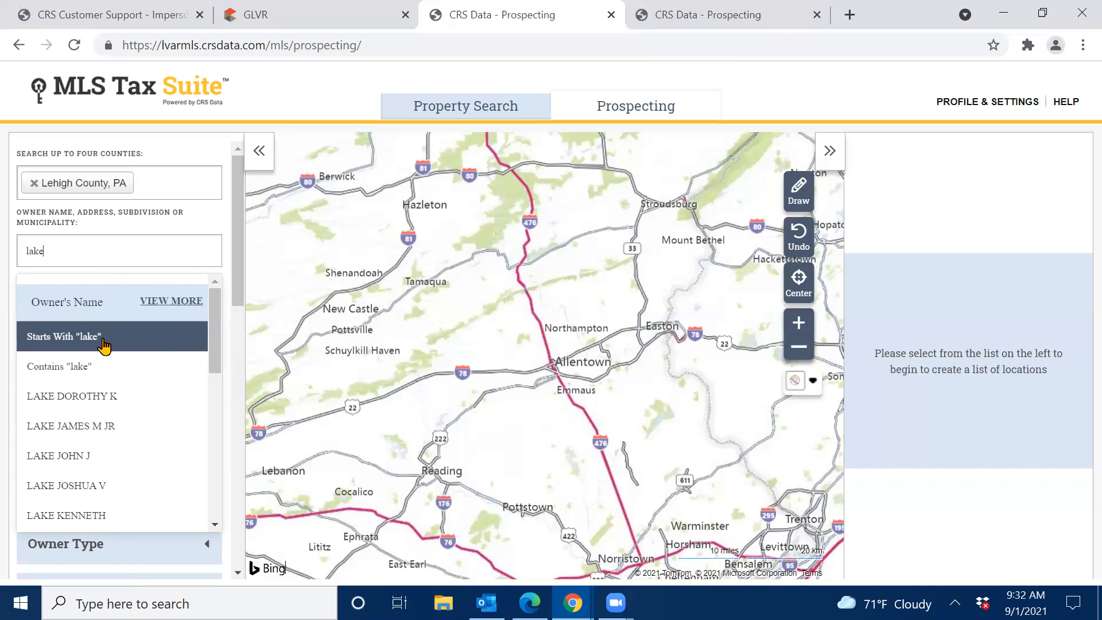
left_click_drag(214, 312, 201, 417)
scroll(203, 437, "down", 3)
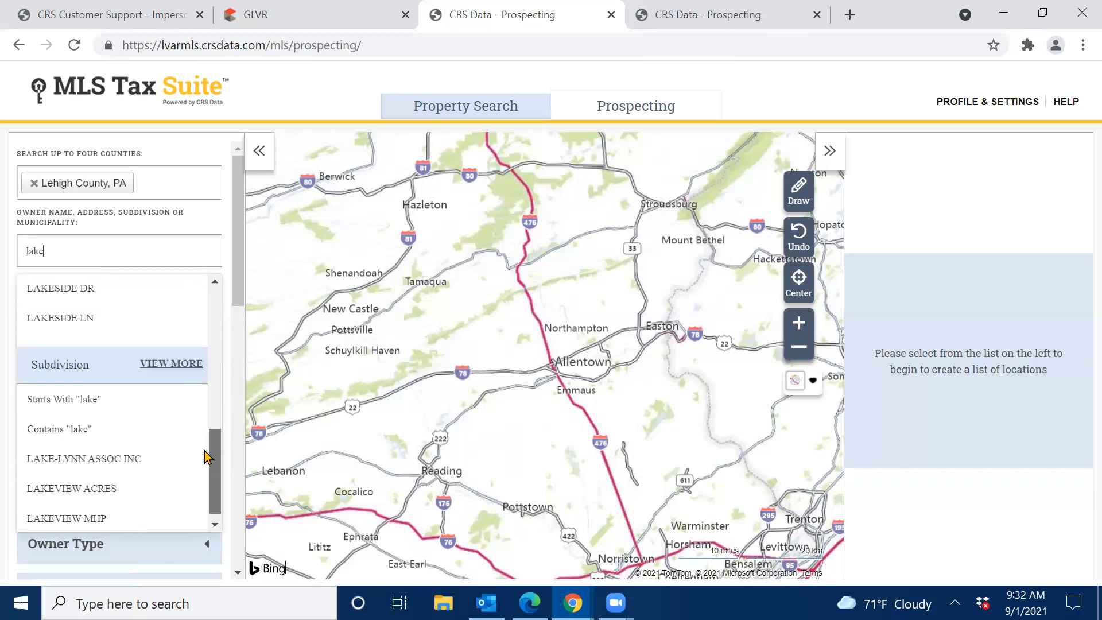
scroll(205, 458, "down", 1)
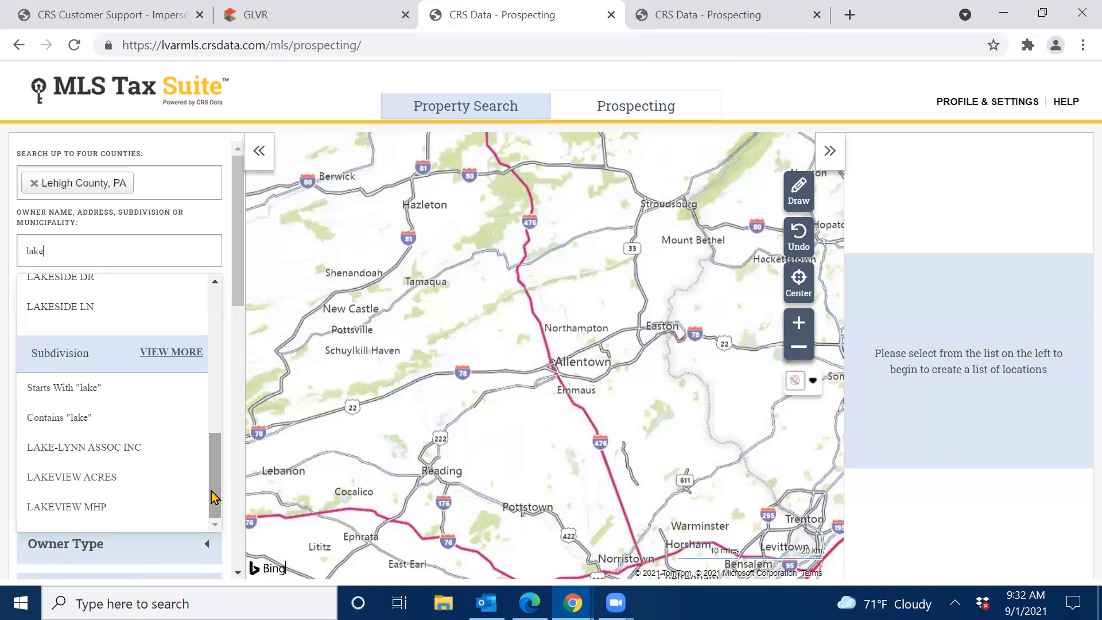
Add Starts With 'lake', LAKEVIEW ACRES, LAKEVIEW MHP, LAKE VIEW ST and LAKESIDE DR, finding 73 properties.
left_click(111, 393)
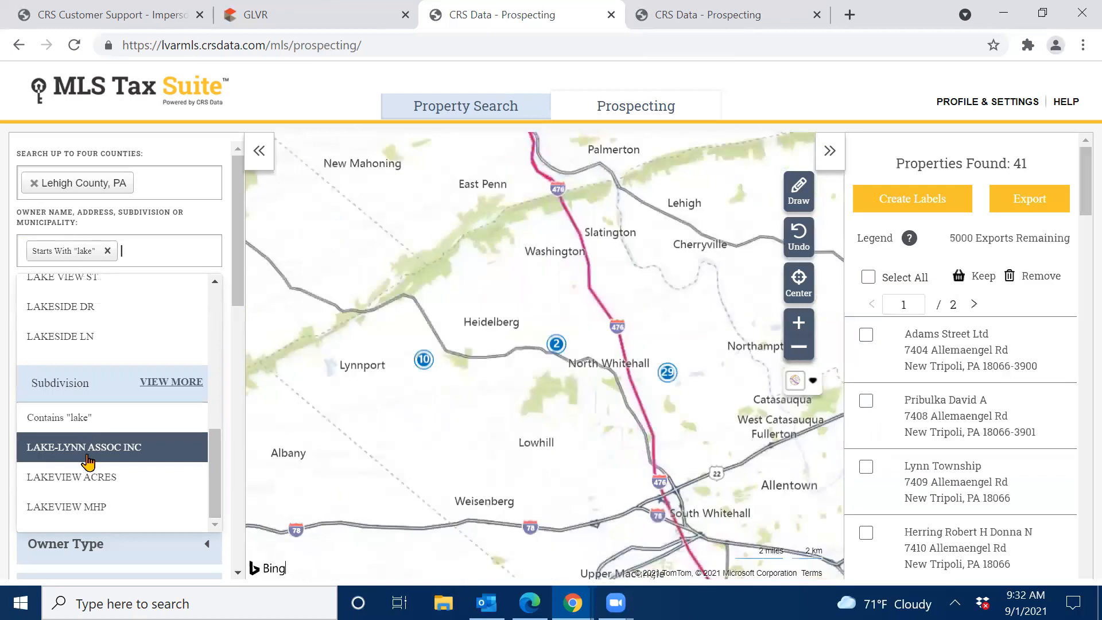
left_click(72, 477)
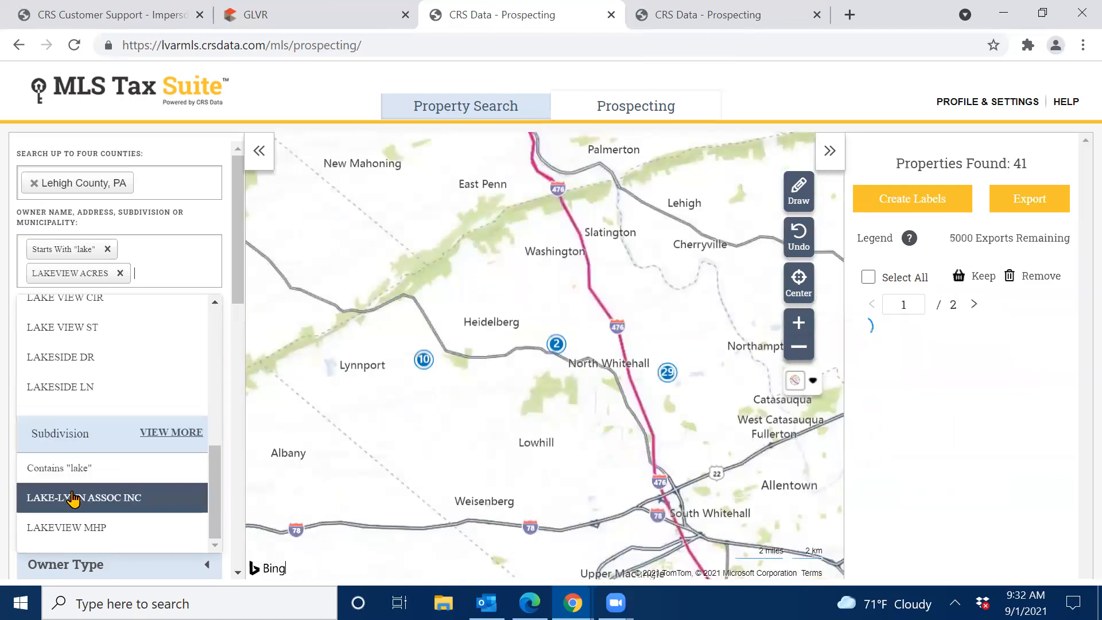
left_click(75, 523)
left_click(80, 392)
left_click(79, 432)
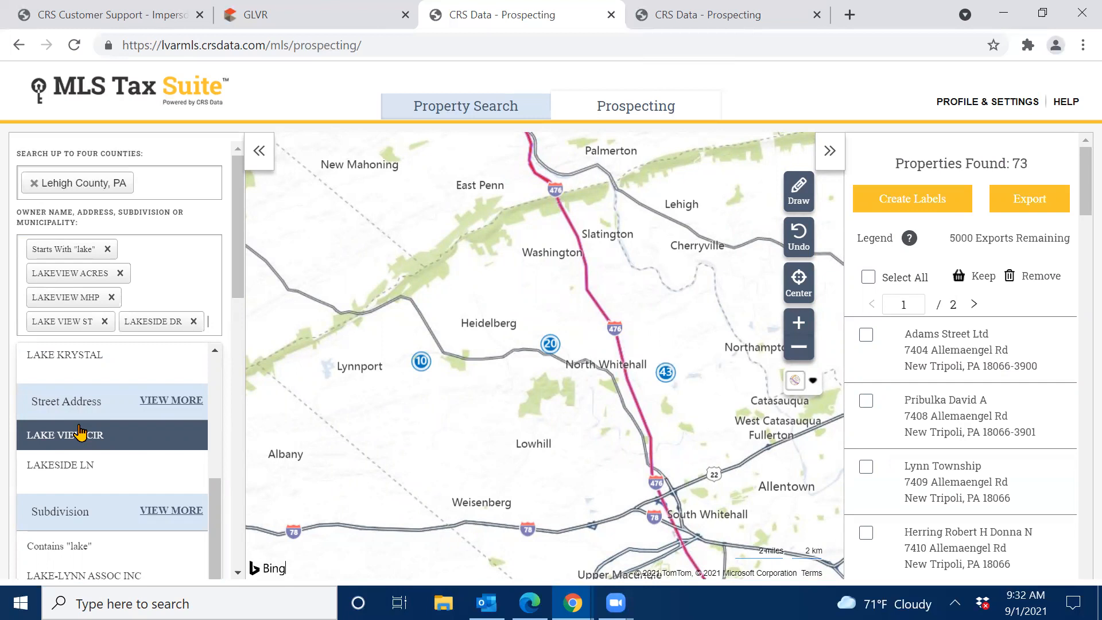
left_click(198, 138)
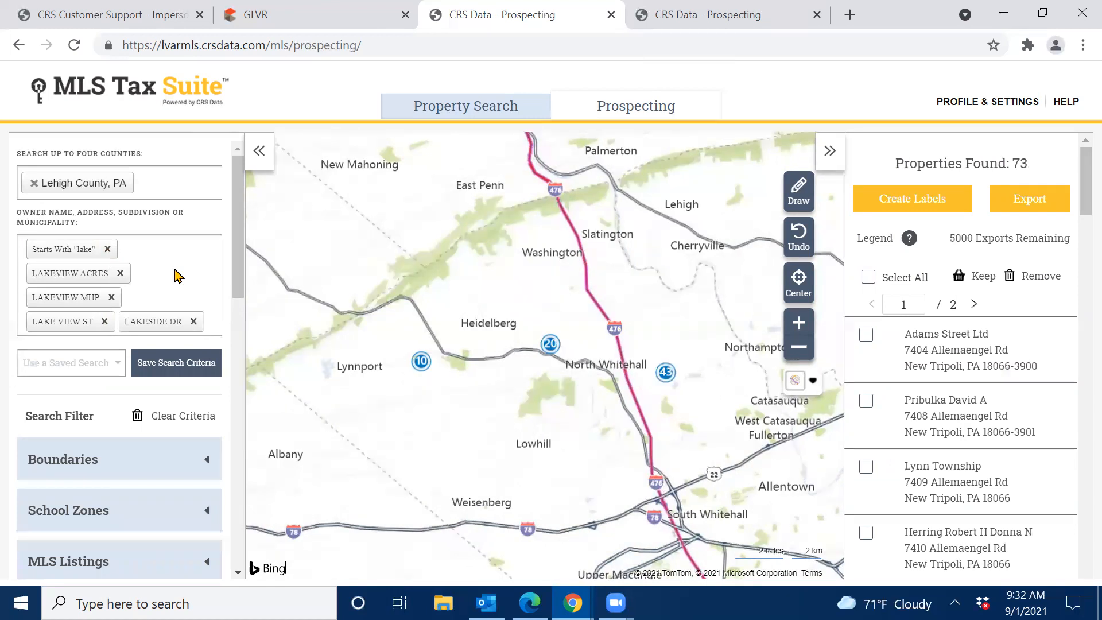
Clear the lake terms, keeping only Lehigh County, PA, and view the saved searches list.
left_click(176, 420)
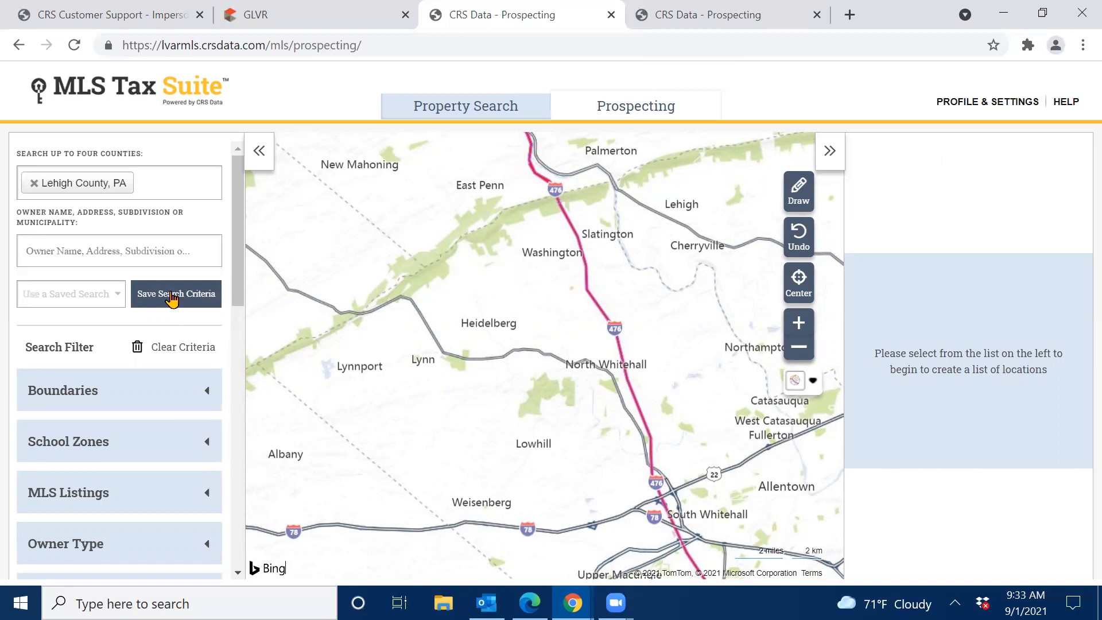
left_click(118, 297)
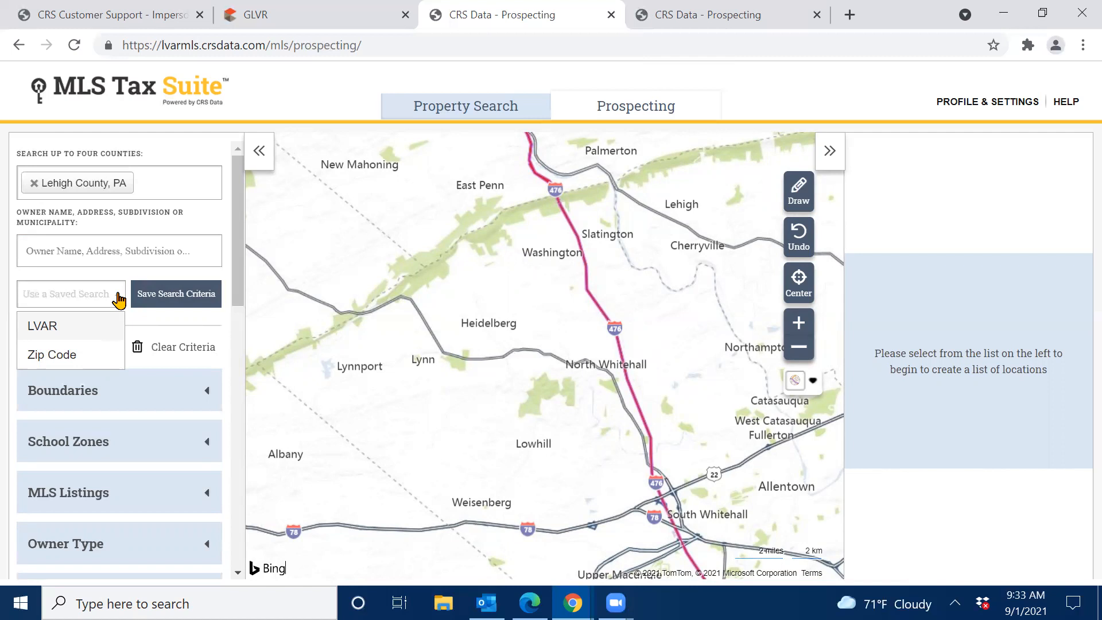
left_click(232, 154)
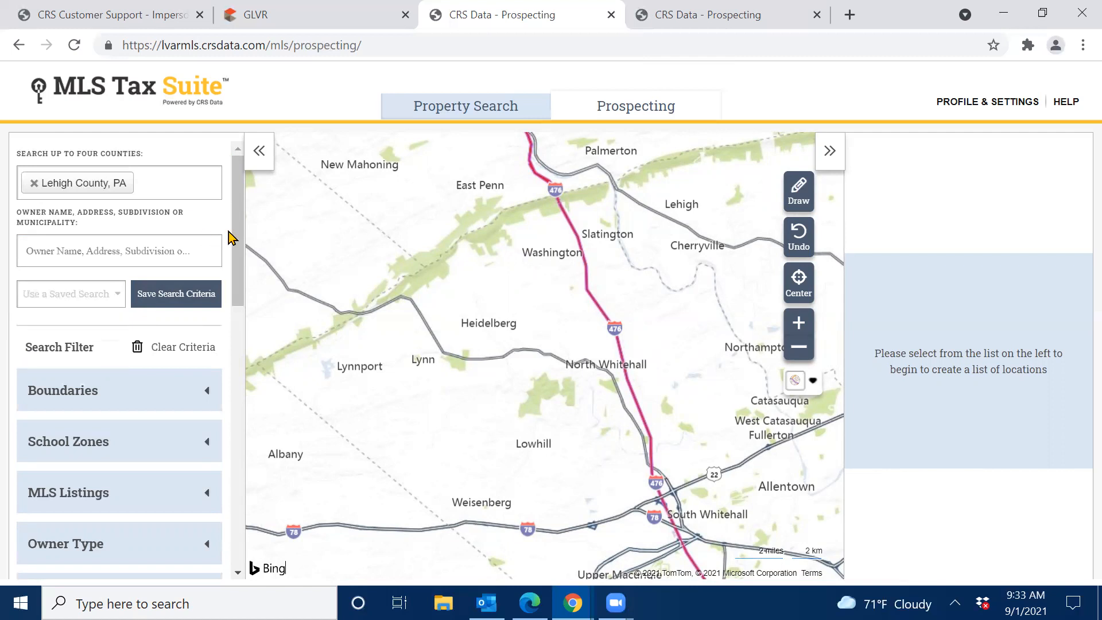
left_click_drag(235, 222, 248, 280)
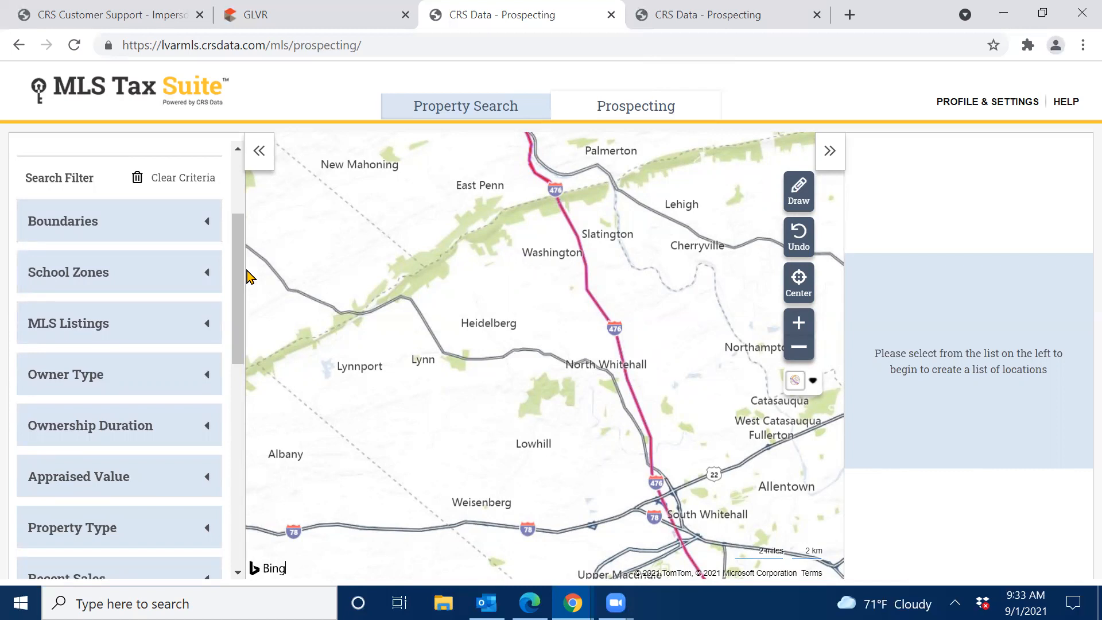
left_click(103, 227)
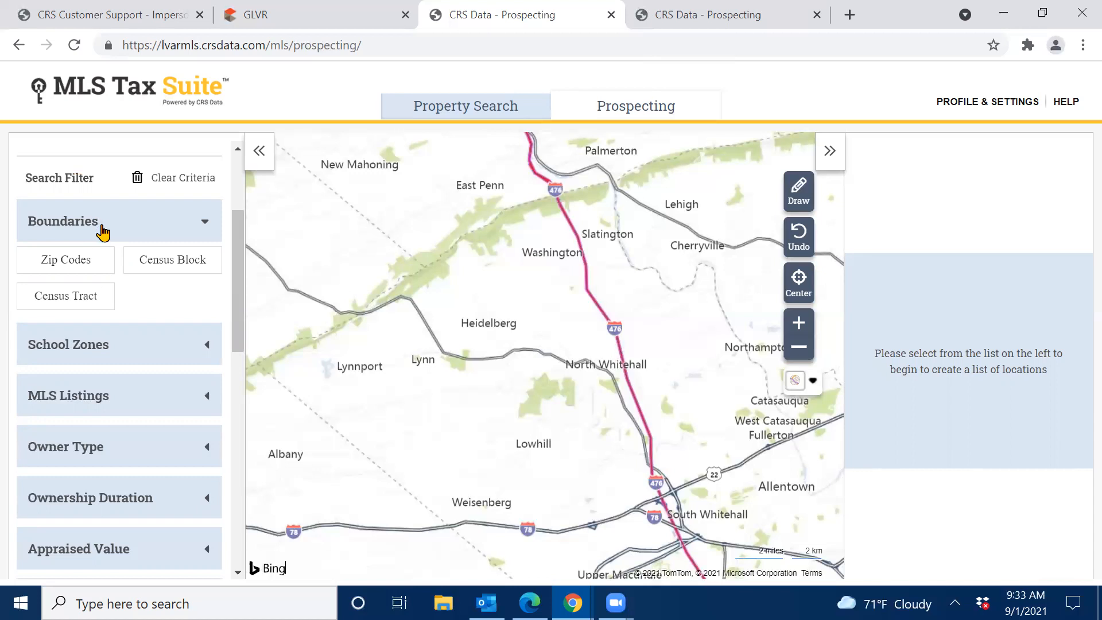
left_click(95, 261)
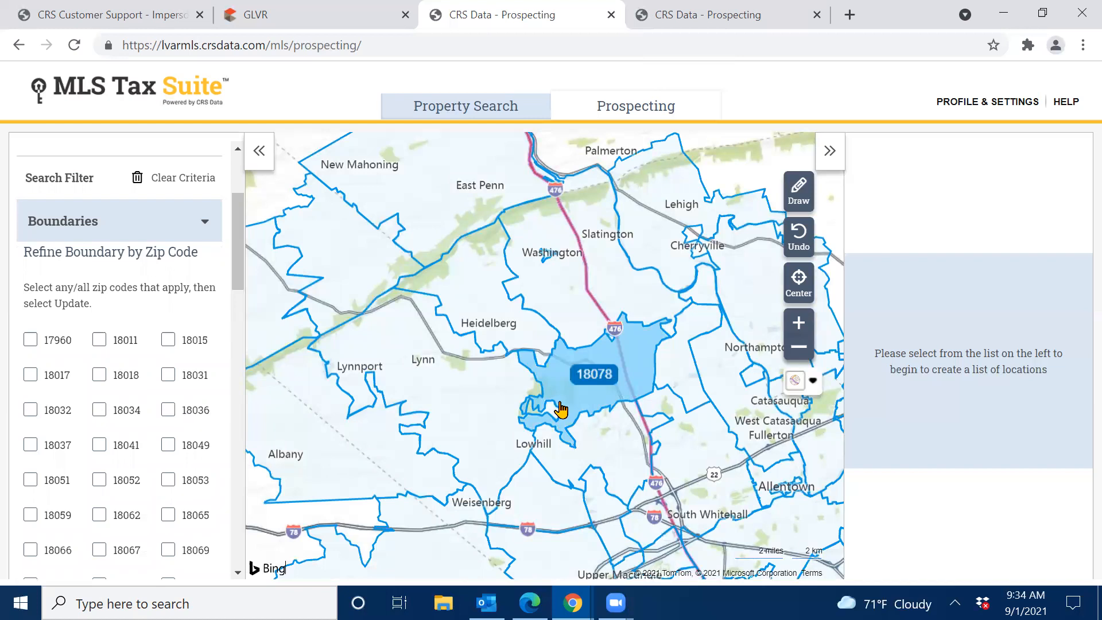
left_click(397, 436)
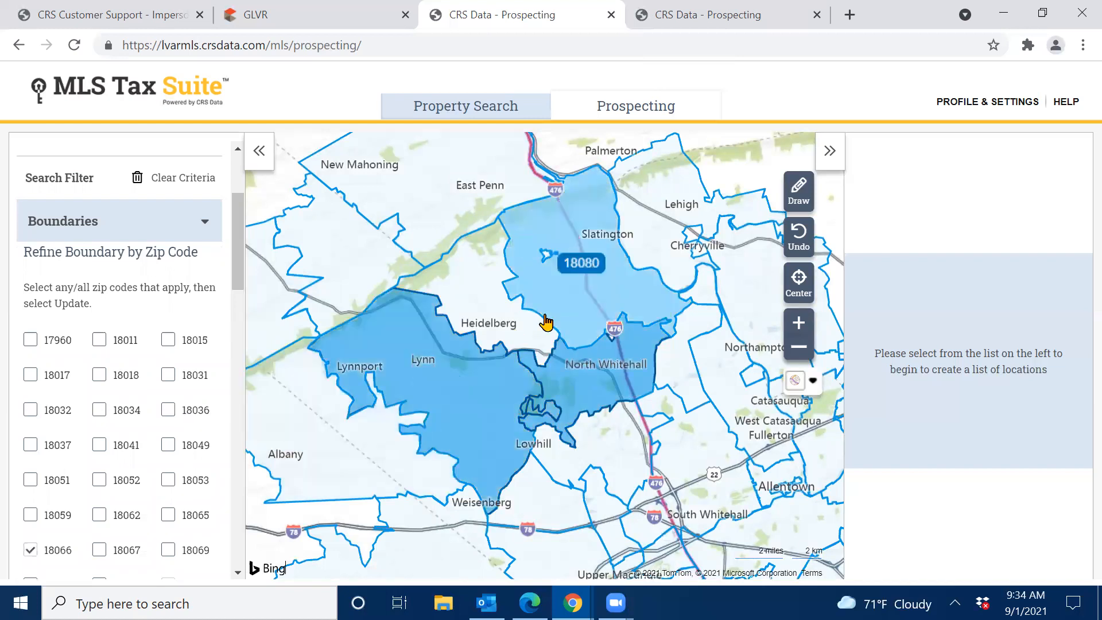
left_click(490, 319)
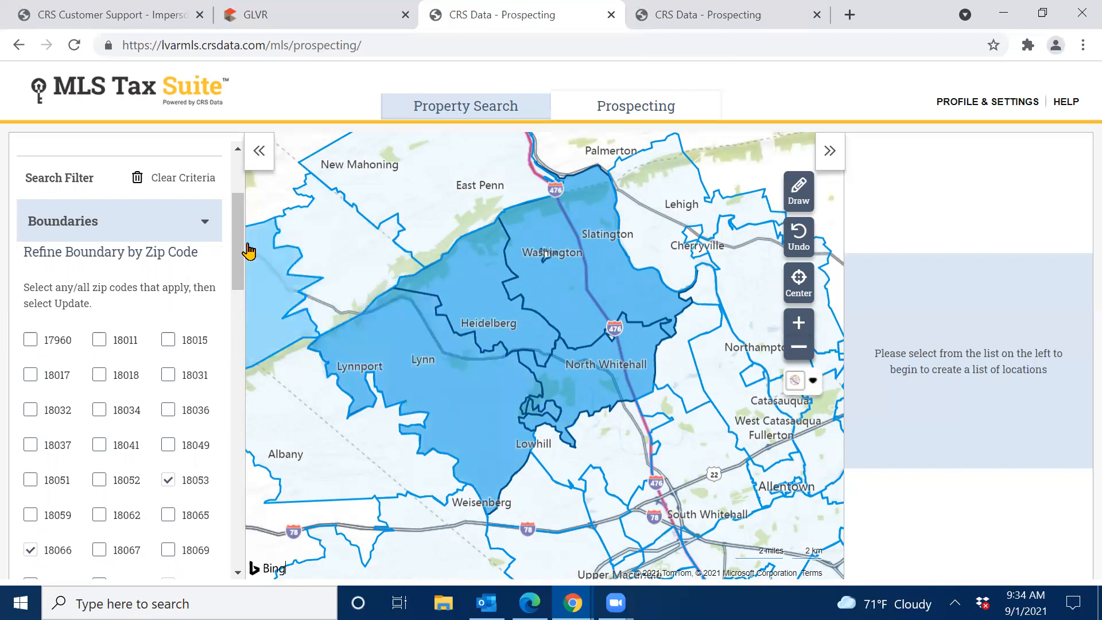
left_click_drag(238, 248, 237, 382)
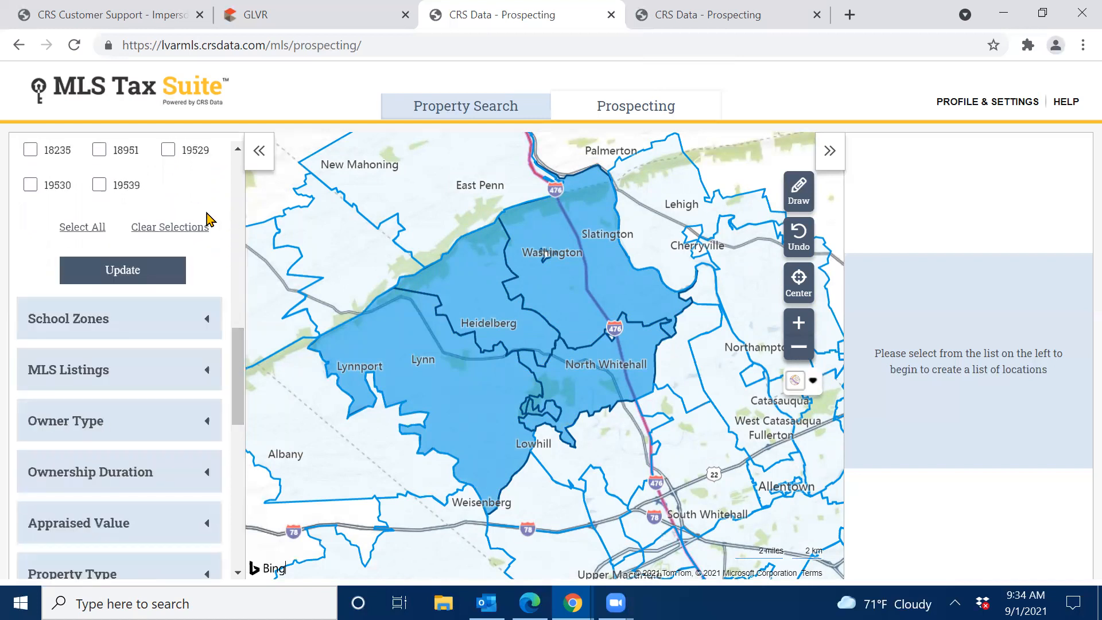
left_click(165, 229)
scroll(165, 230, "up", 10)
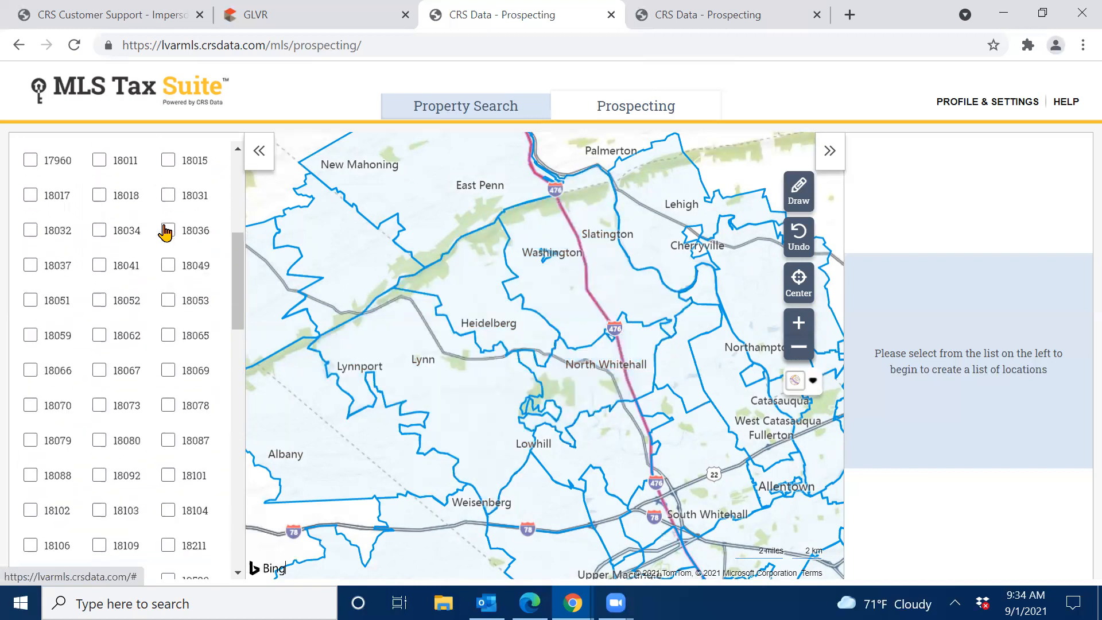
left_click(115, 291)
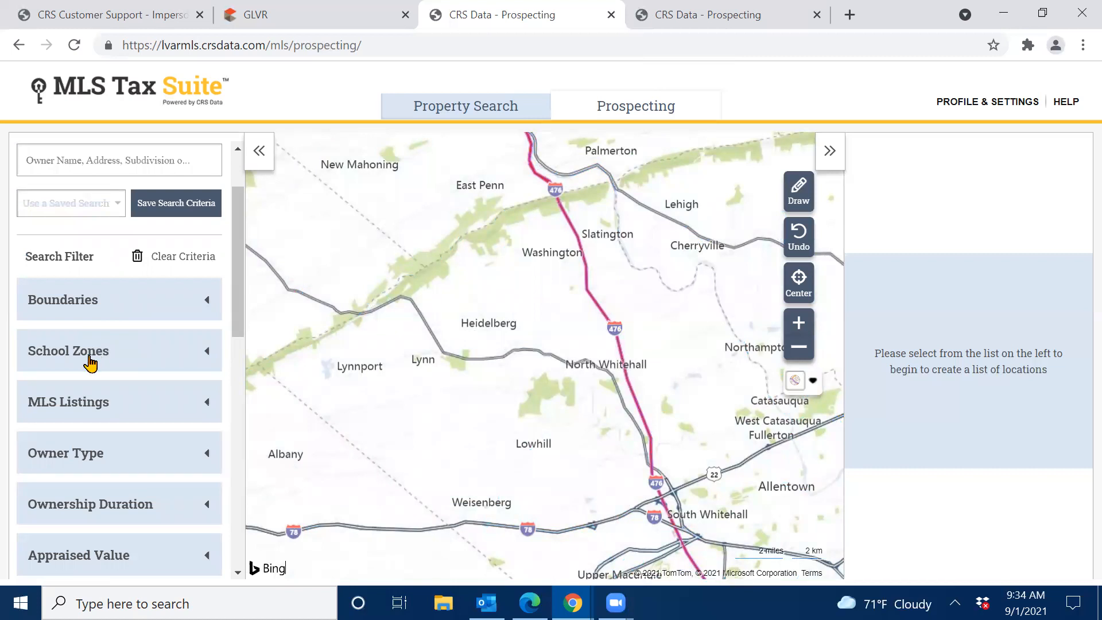
Look through the high school zones, then collapse the School Zones filter to hide its boundaries.
left_click(90, 363)
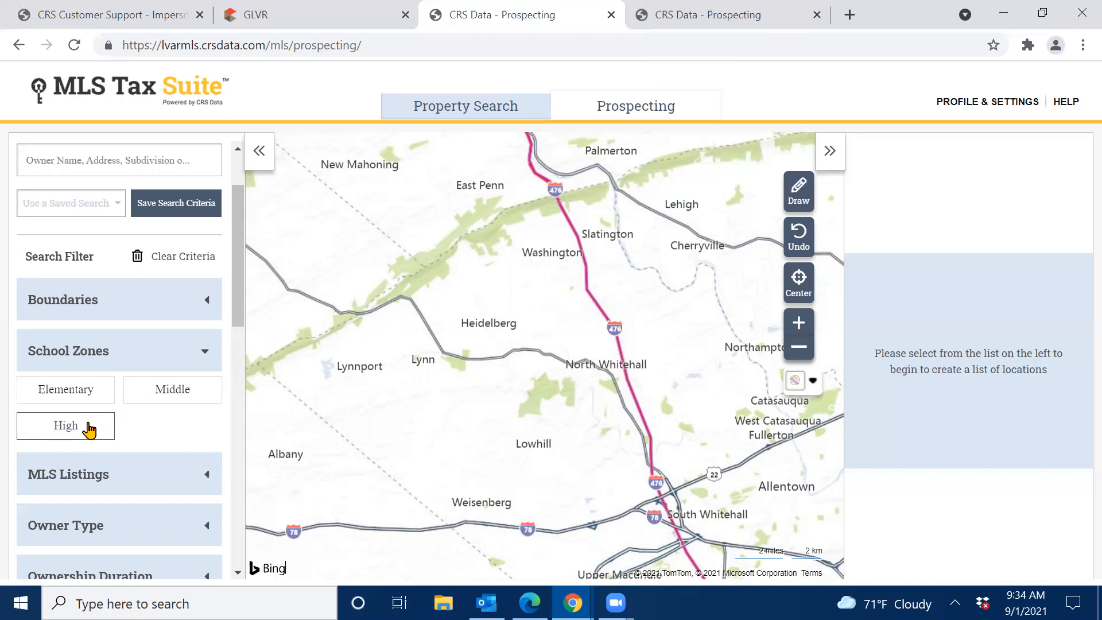
left_click(89, 430)
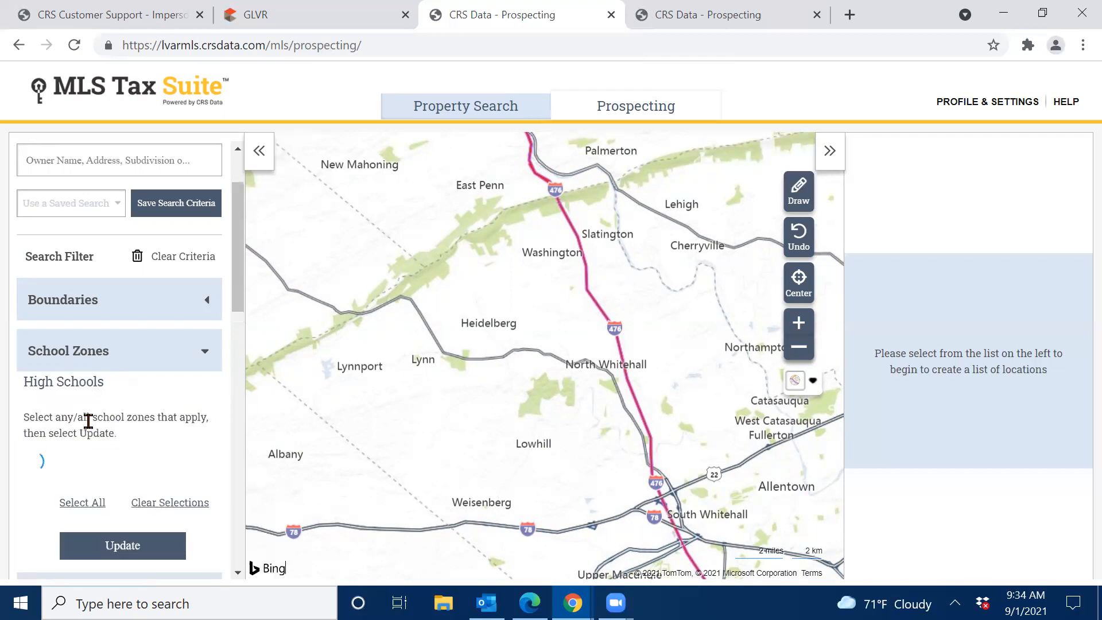
left_click_drag(239, 293, 239, 312)
scroll(239, 313, "down", 1)
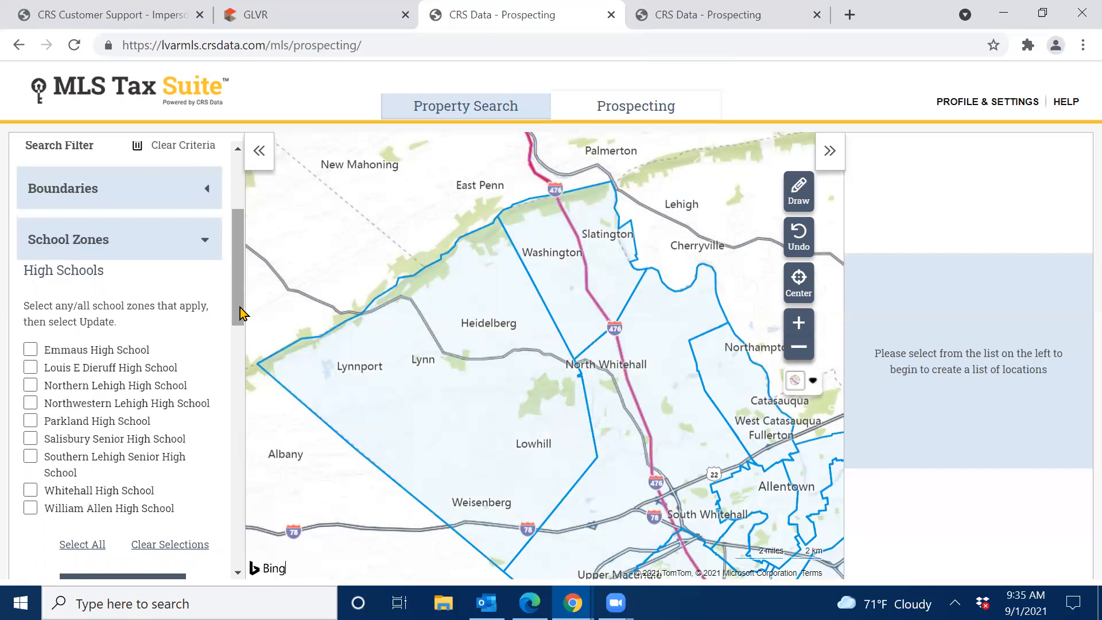
left_click(110, 244)
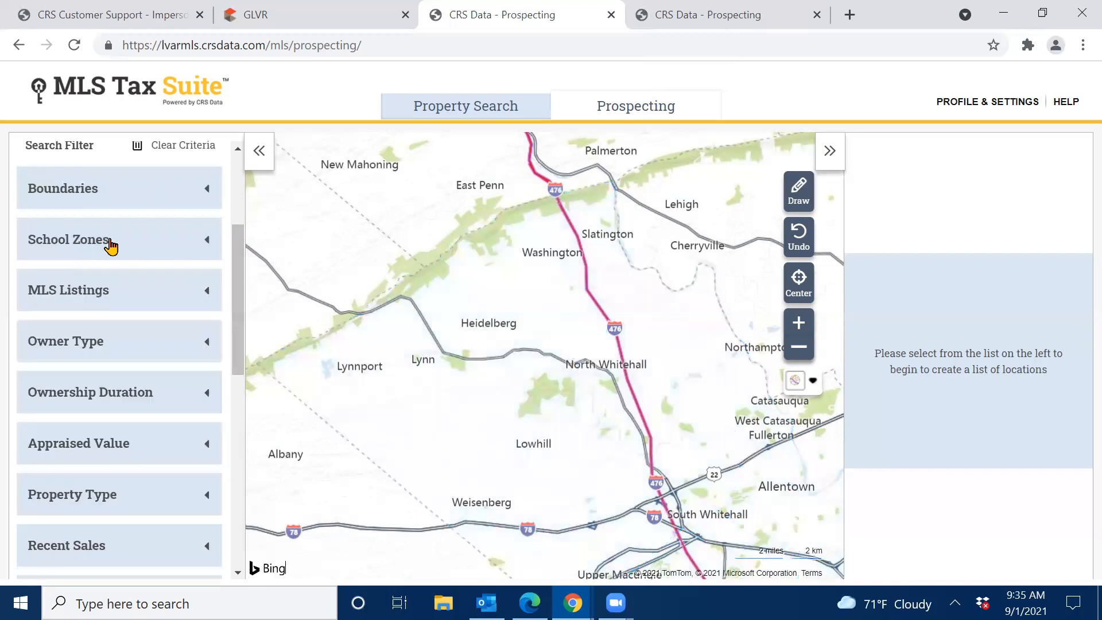
left_click(106, 296)
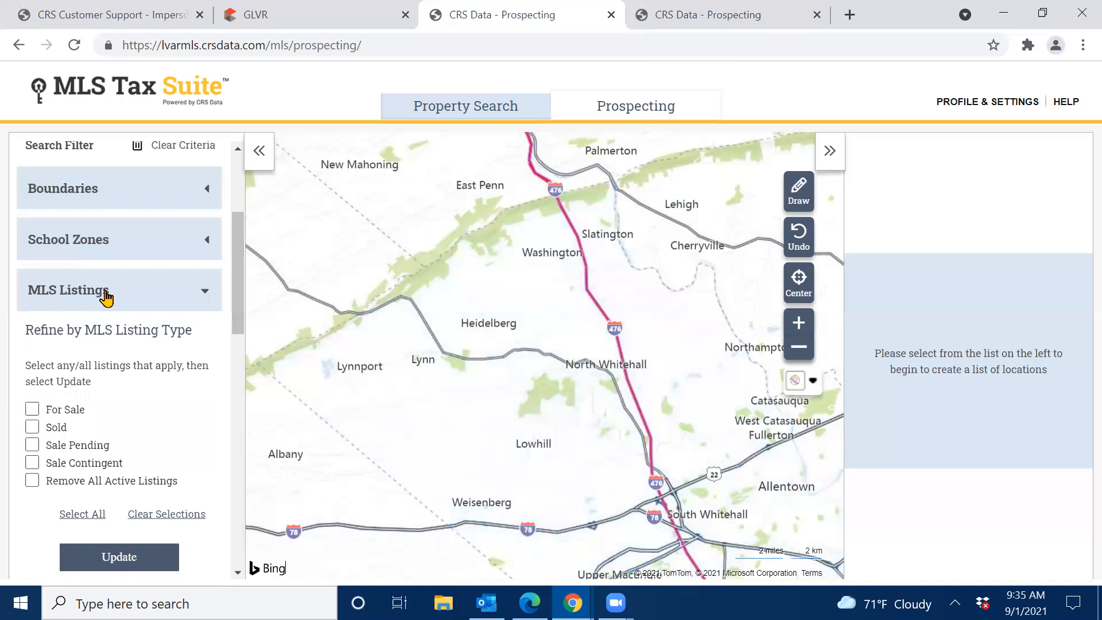
left_click_drag(241, 278, 239, 299)
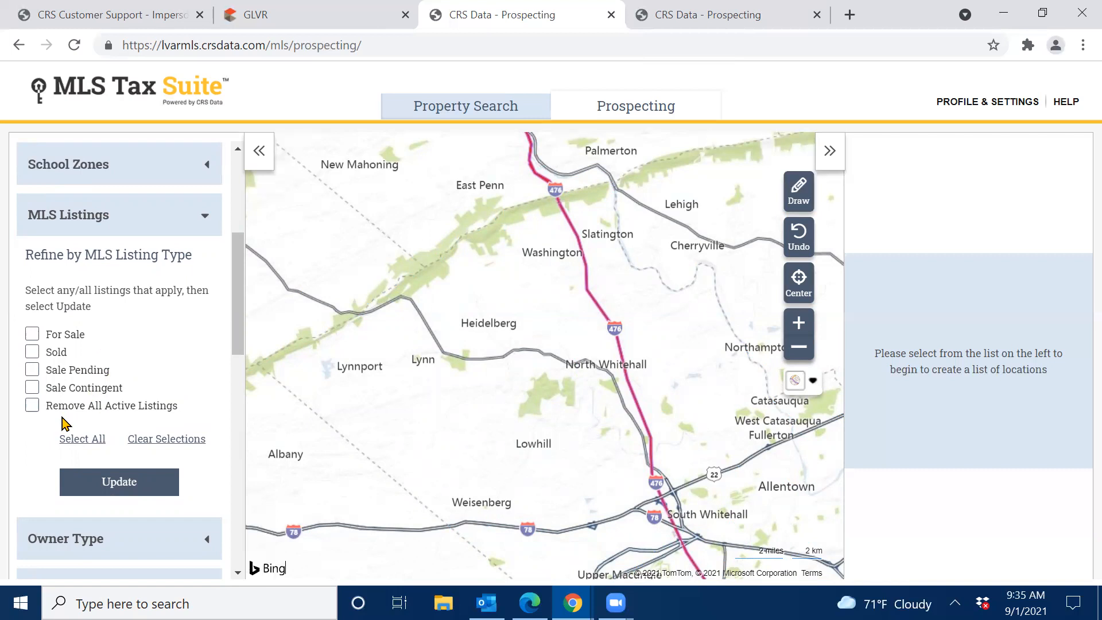
left_click(120, 214)
left_click(118, 261)
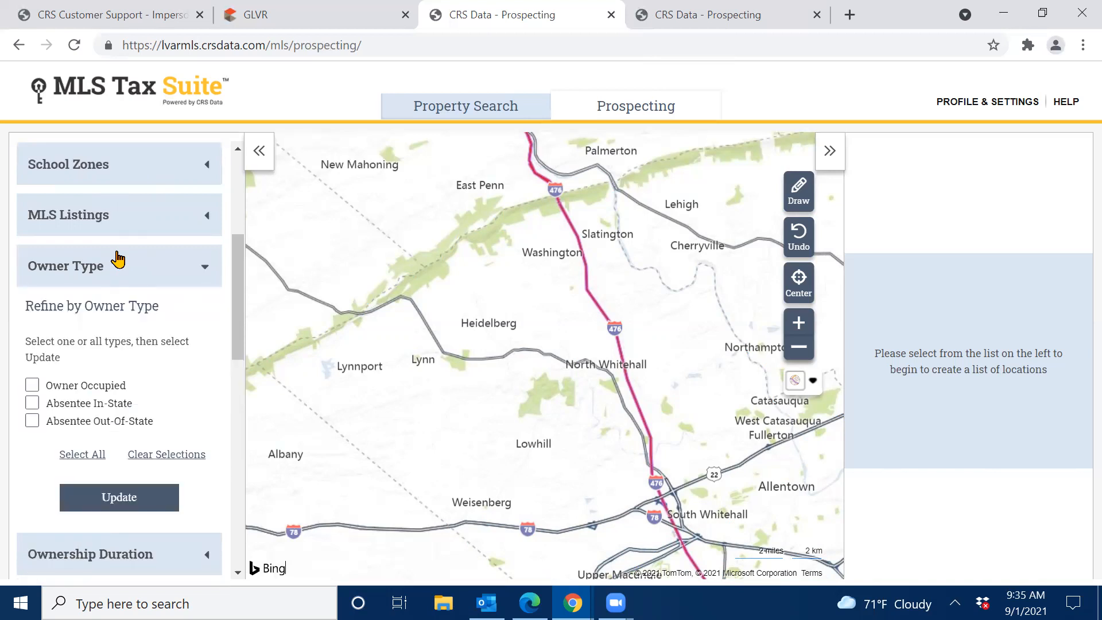
left_click(118, 261)
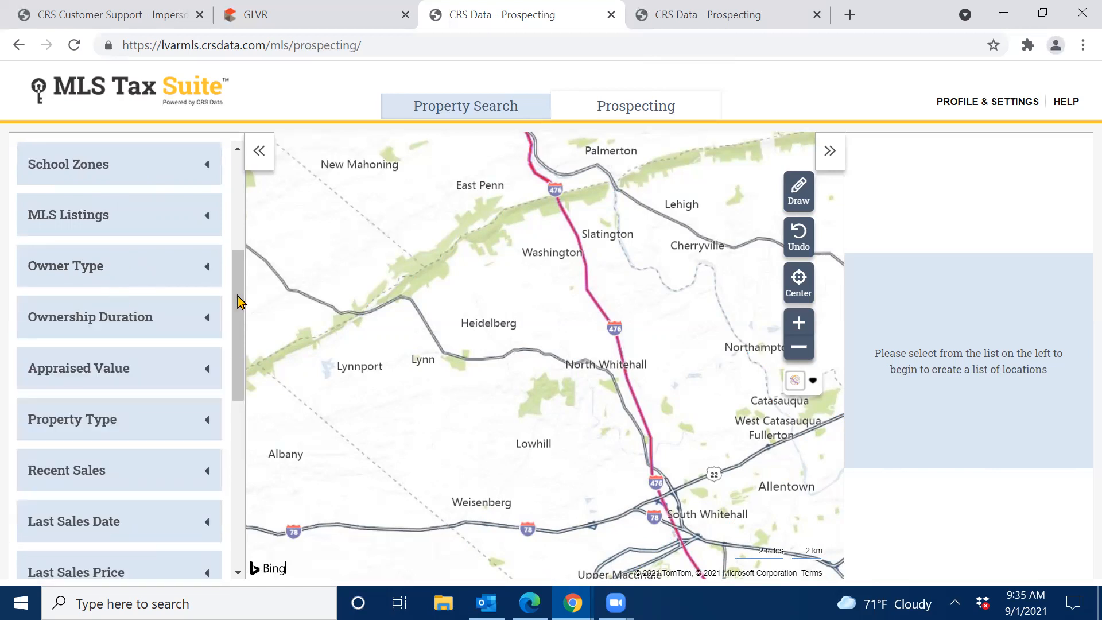
scroll(238, 325, "down", 1)
scroll(238, 325, "down", 1)
left_click(54, 264)
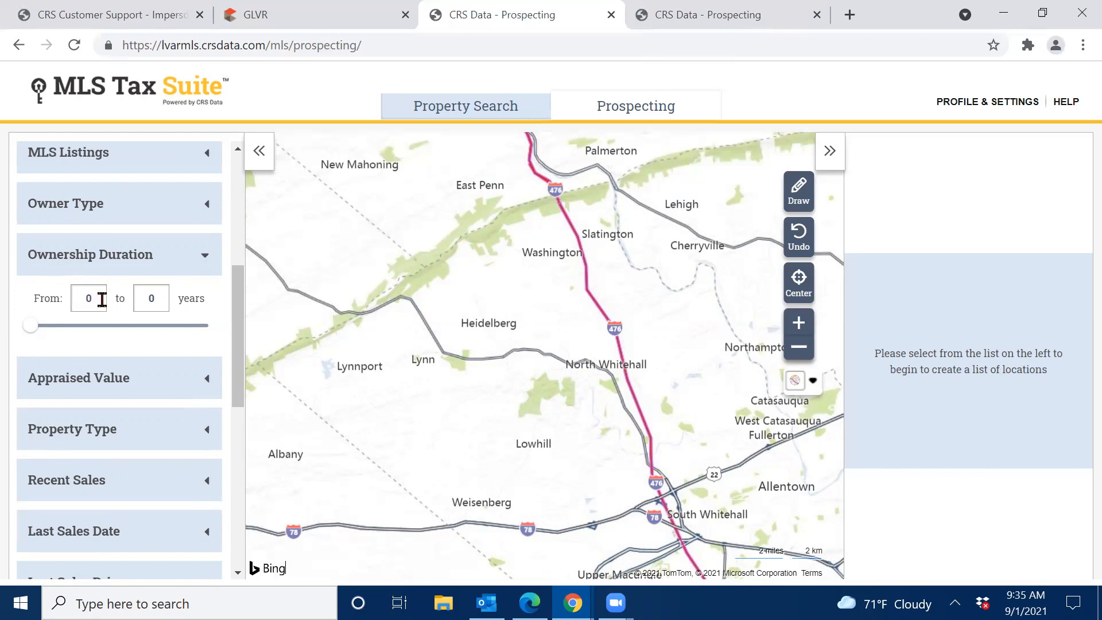
left_click(131, 259)
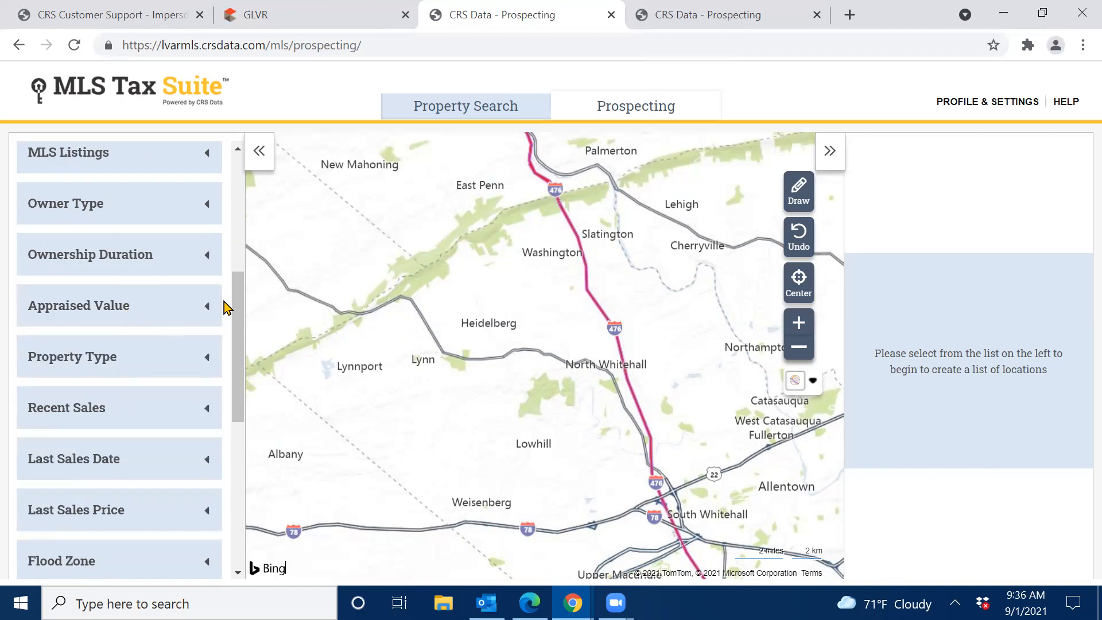
left_click_drag(240, 315, 244, 350)
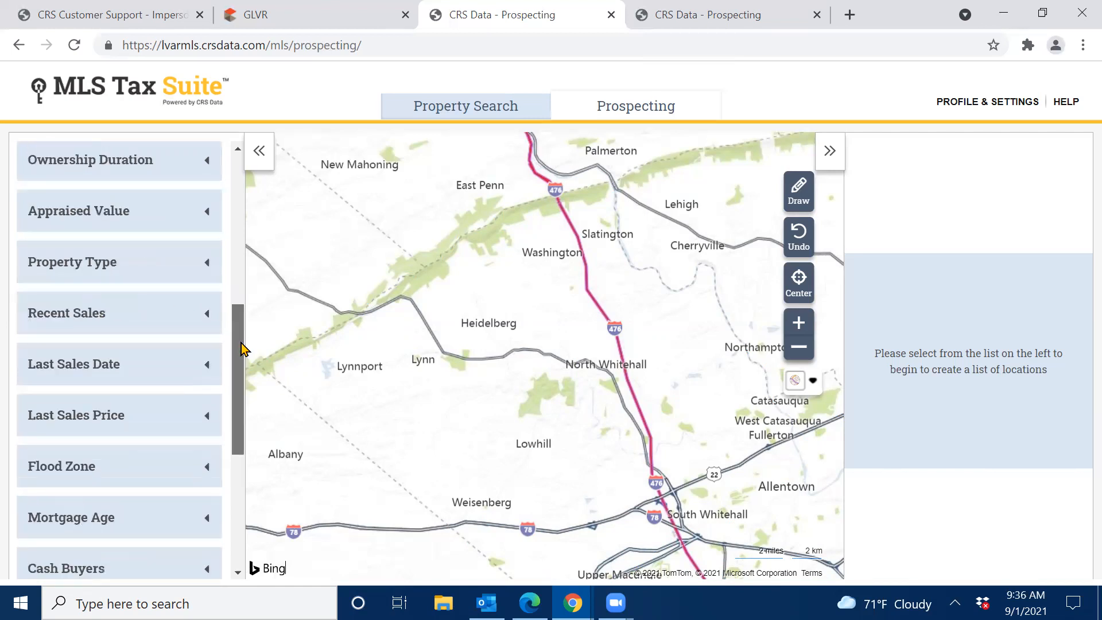
left_click(115, 267)
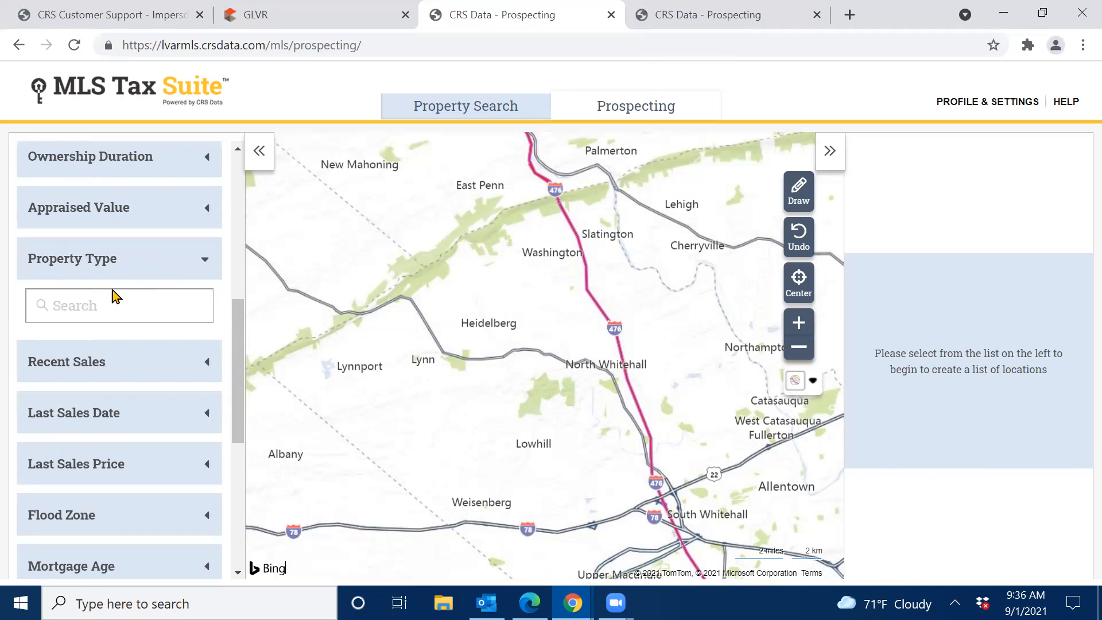
left_click(119, 279)
left_click(118, 316)
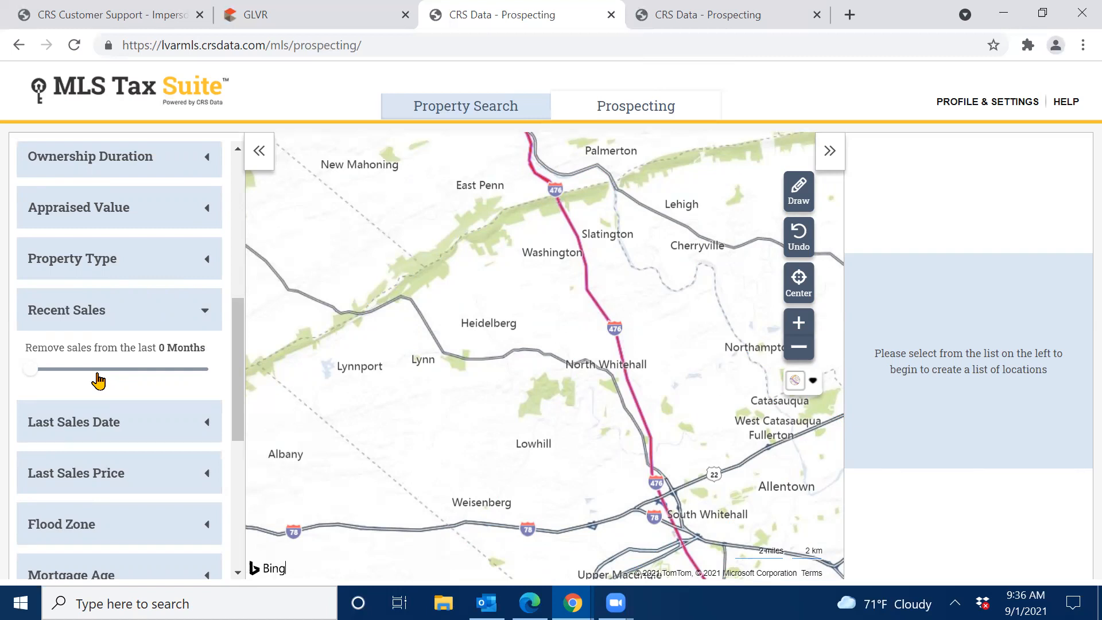
left_click(73, 309)
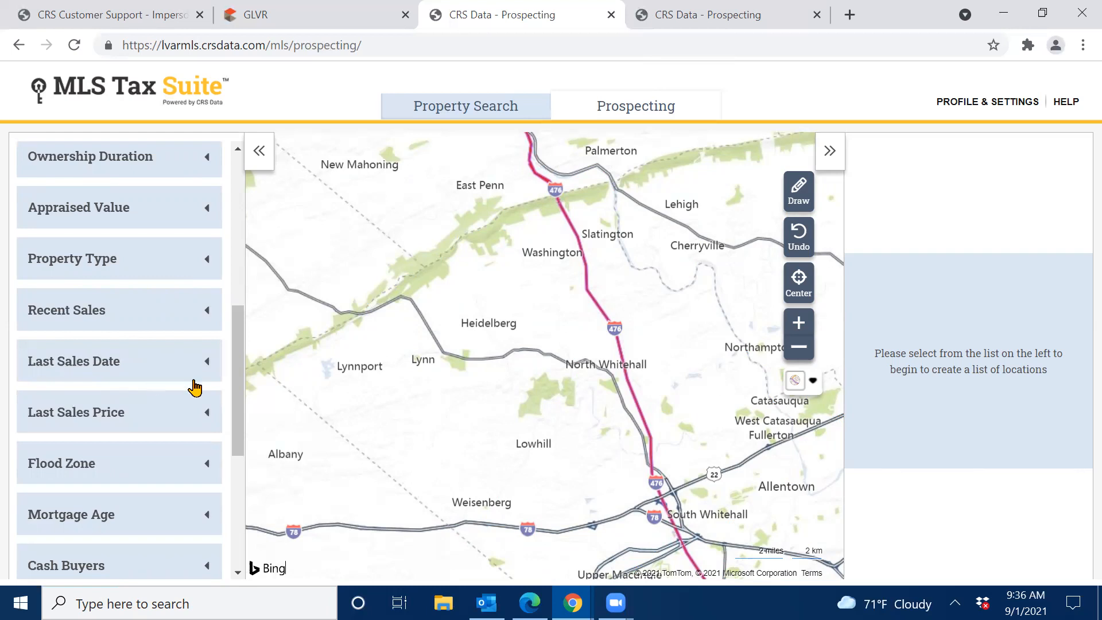
left_click_drag(236, 368, 236, 418)
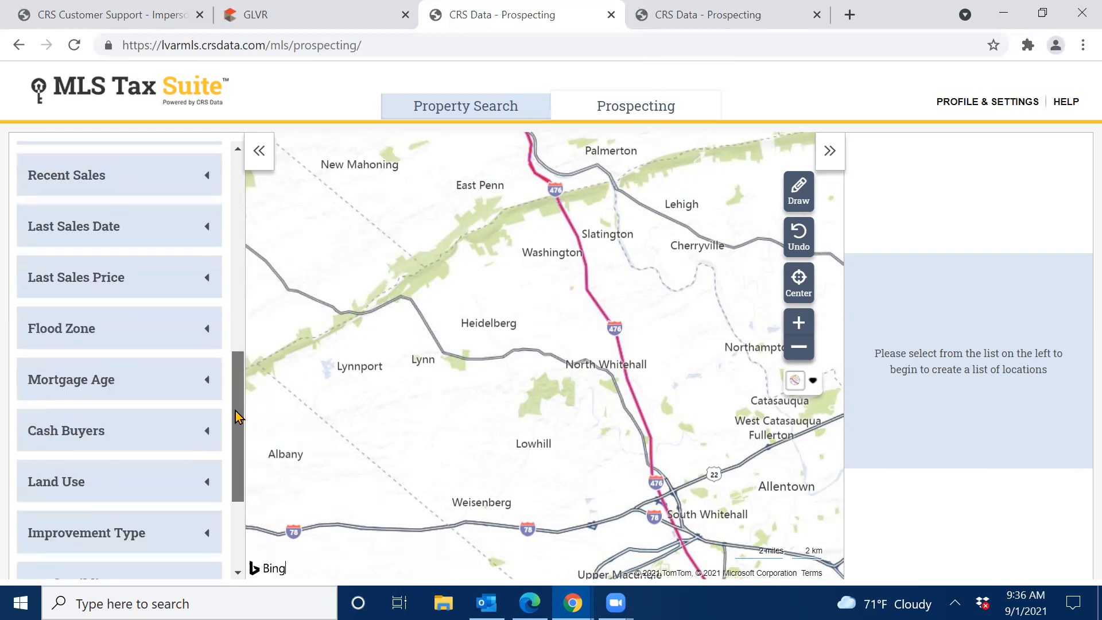
scroll(197, 345, "down", 1)
left_click(97, 260)
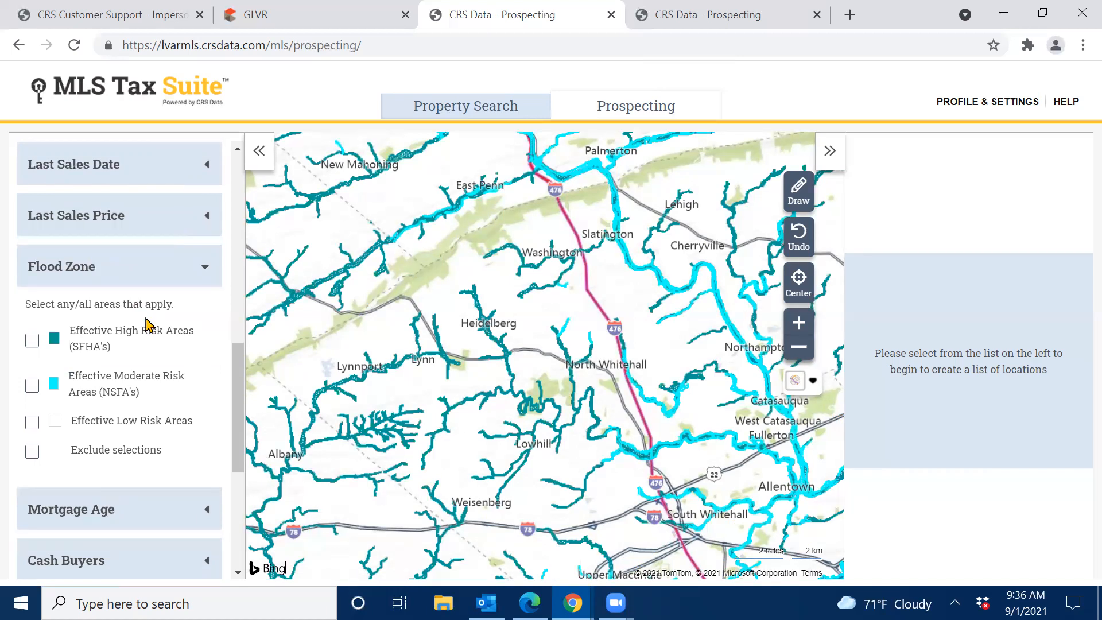
left_click(32, 340)
left_click(32, 452)
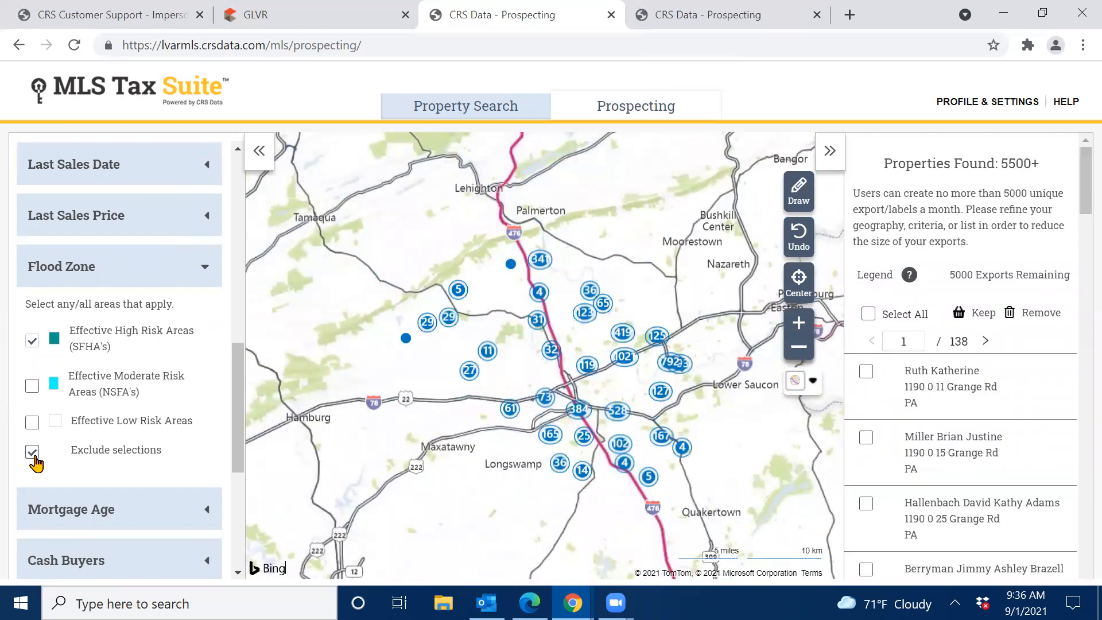
left_click(76, 273)
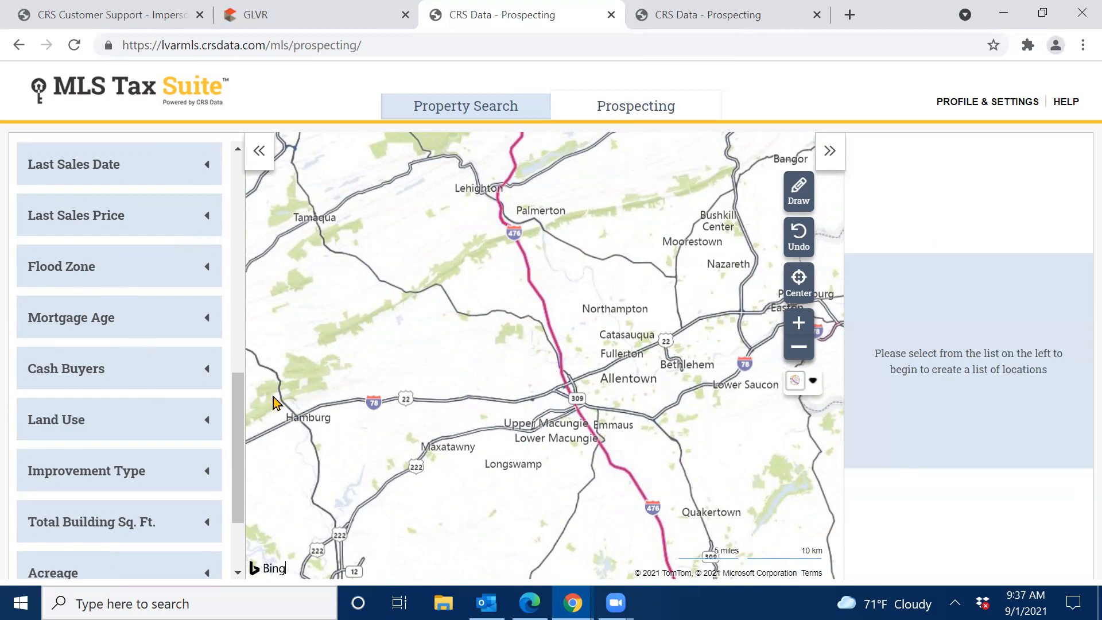
Bound the search by Zip Codes 18052, 18102, 18103, 18104 and 18109 and update the results.
left_click_drag(238, 394, 239, 438)
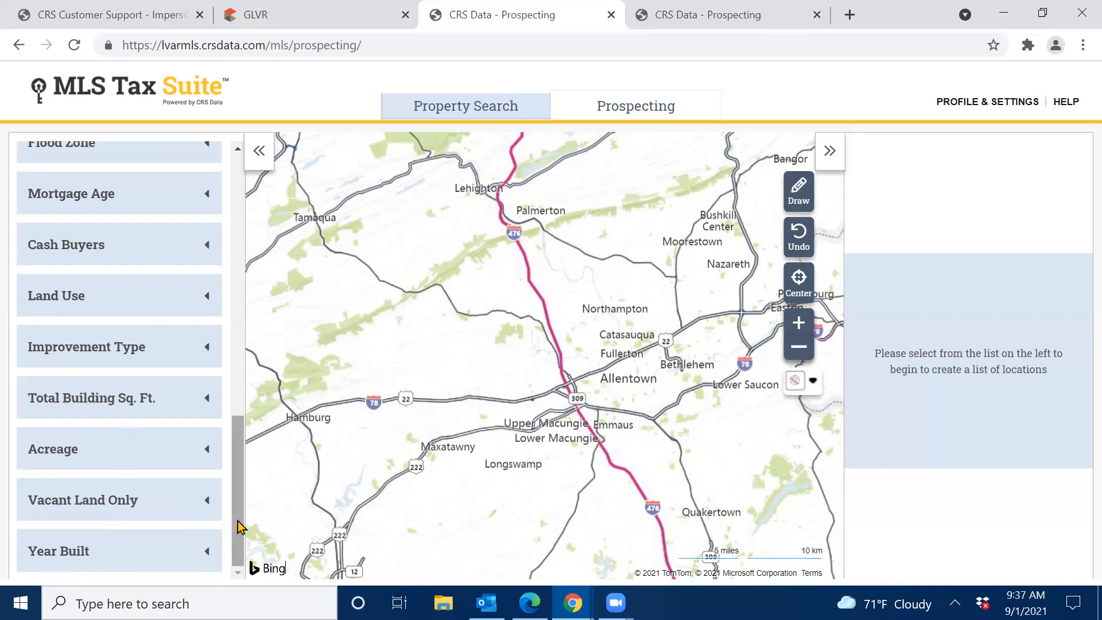
left_click_drag(238, 528, 251, 138)
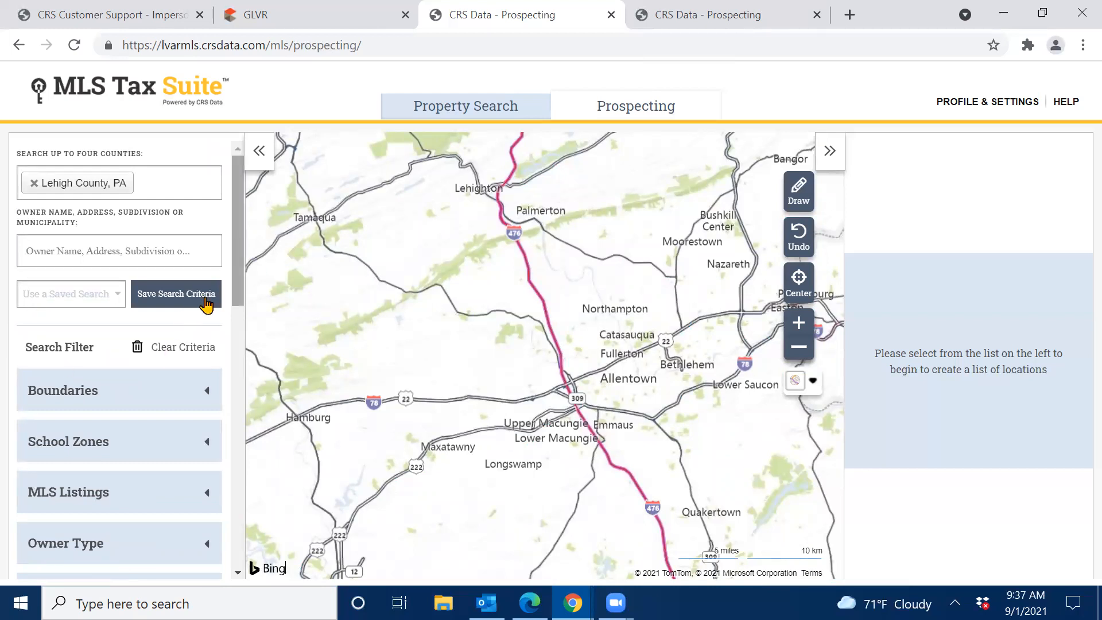
left_click(151, 386)
scroll(150, 386, "down", 3)
left_click(69, 253)
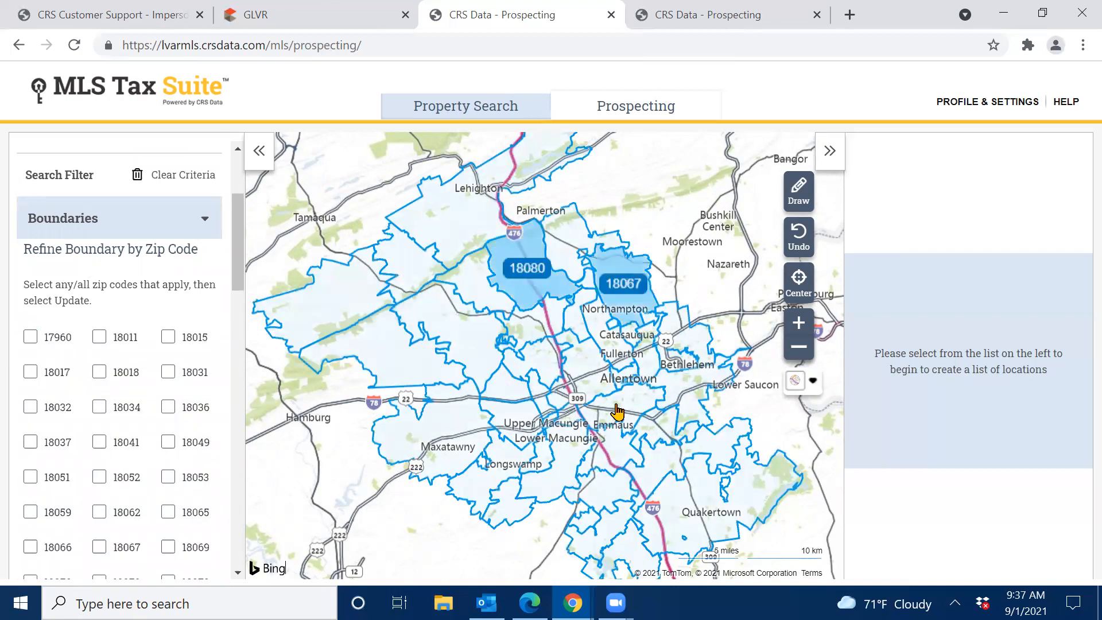
left_click(618, 350)
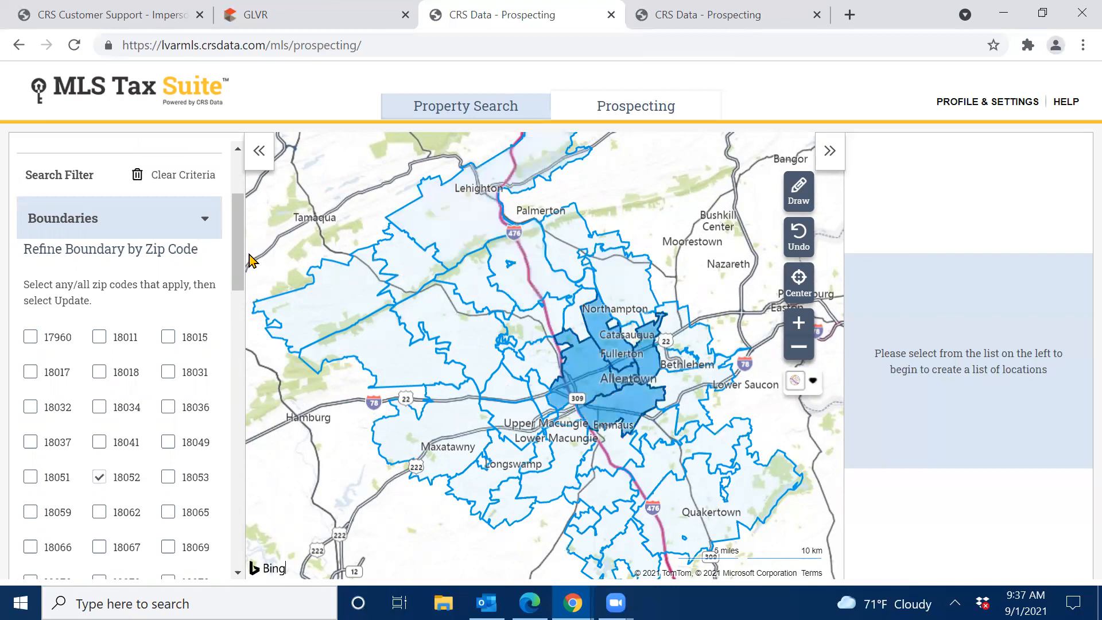
scroll(237, 255, "down", 7)
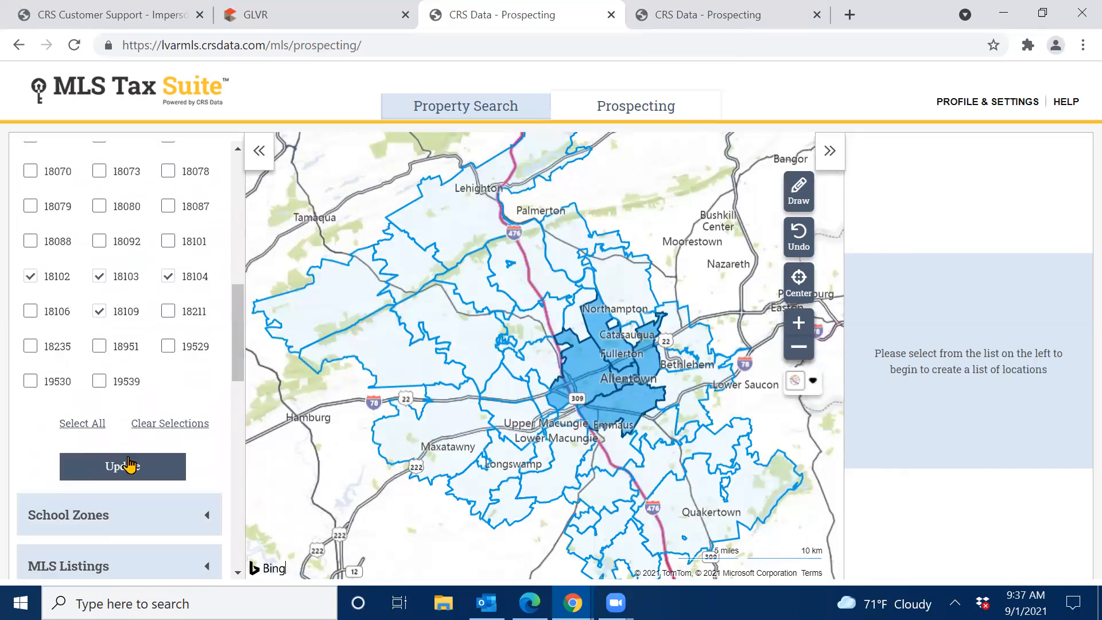
left_click(120, 467)
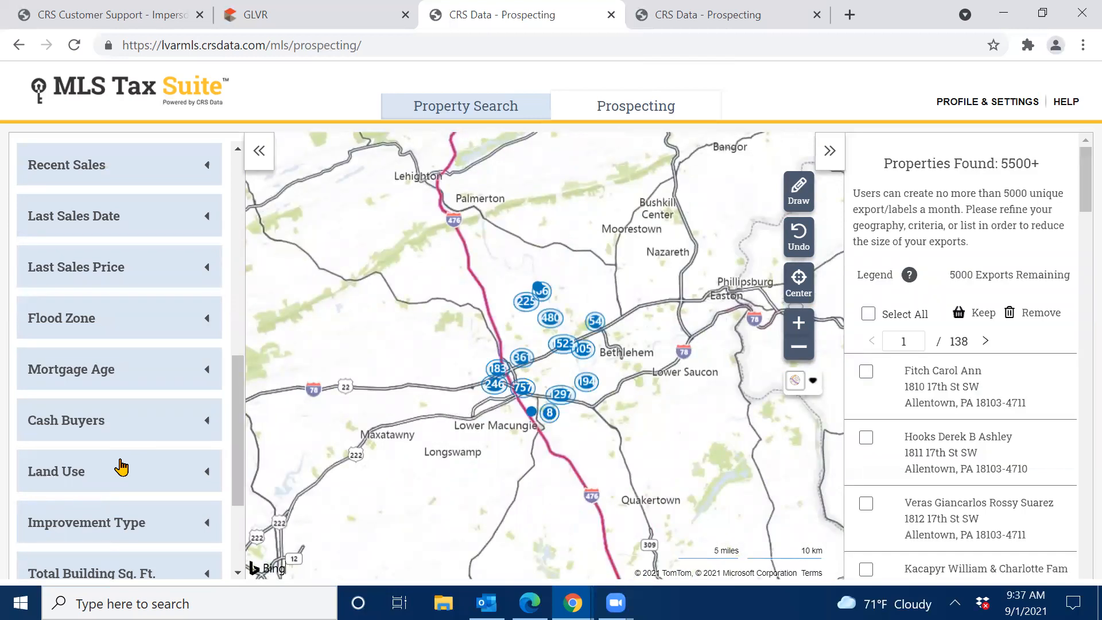
left_click_drag(236, 371, 245, 258)
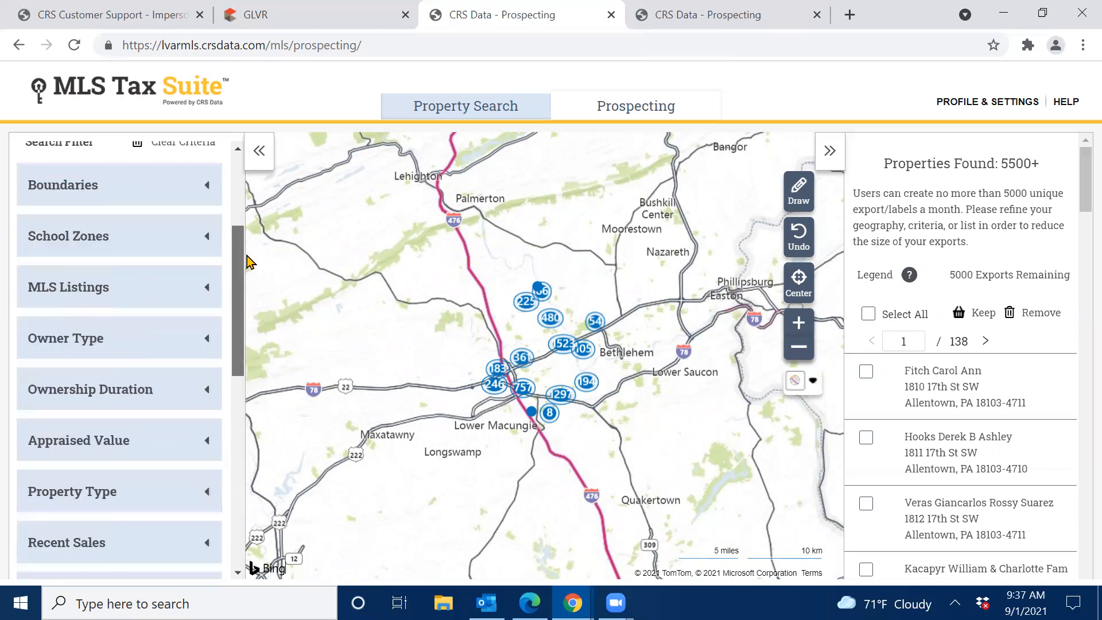
Filter out all active MLS listings from the results.
left_click(47, 298)
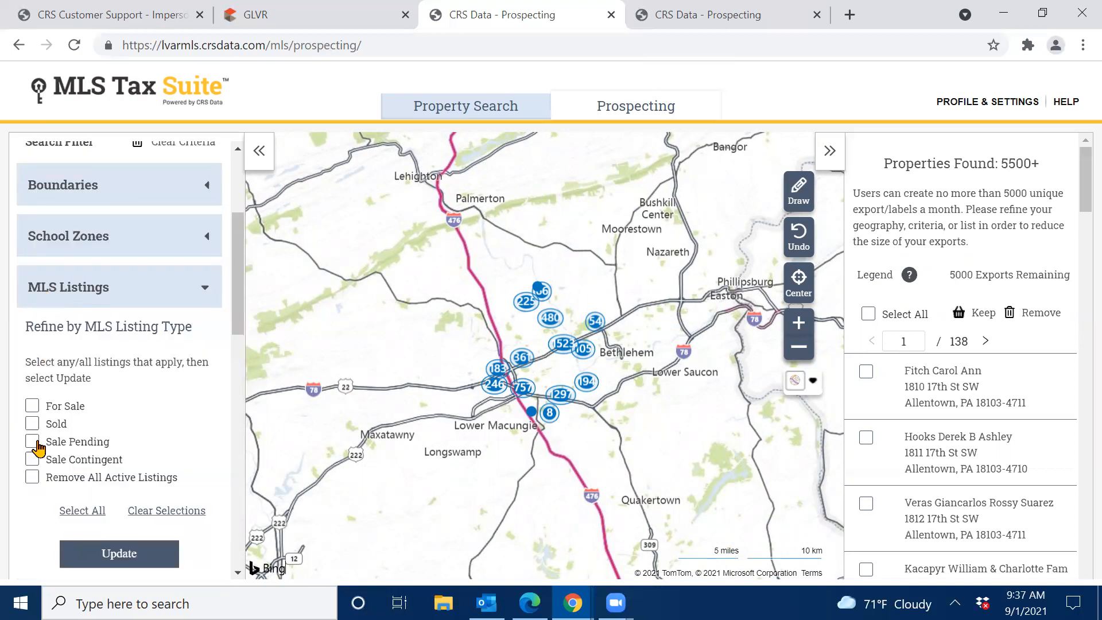
left_click(32, 479)
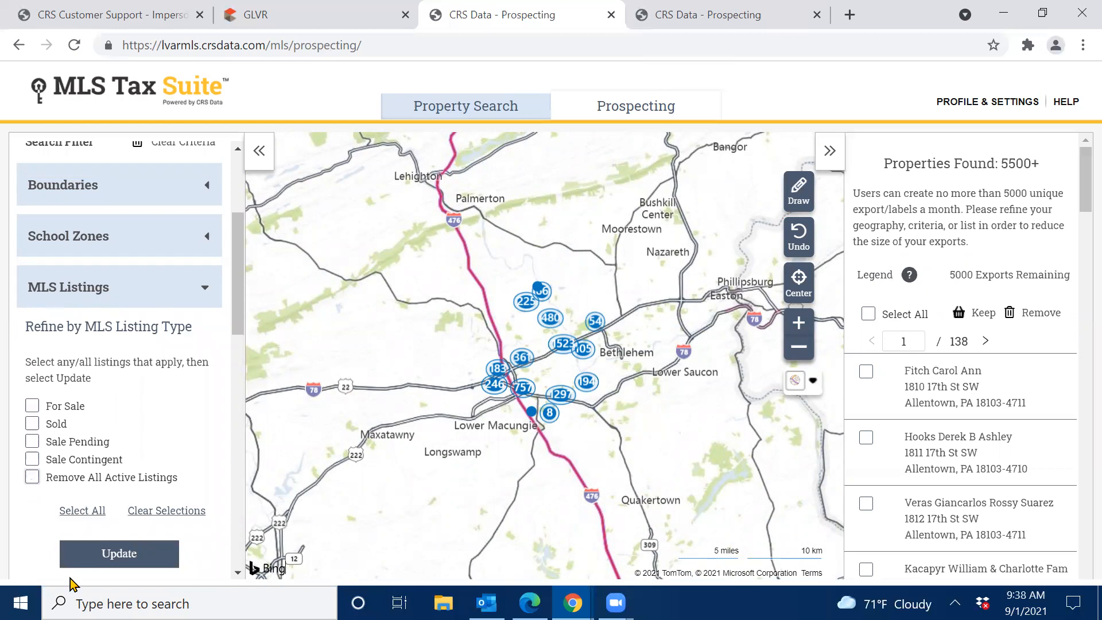
left_click(117, 555)
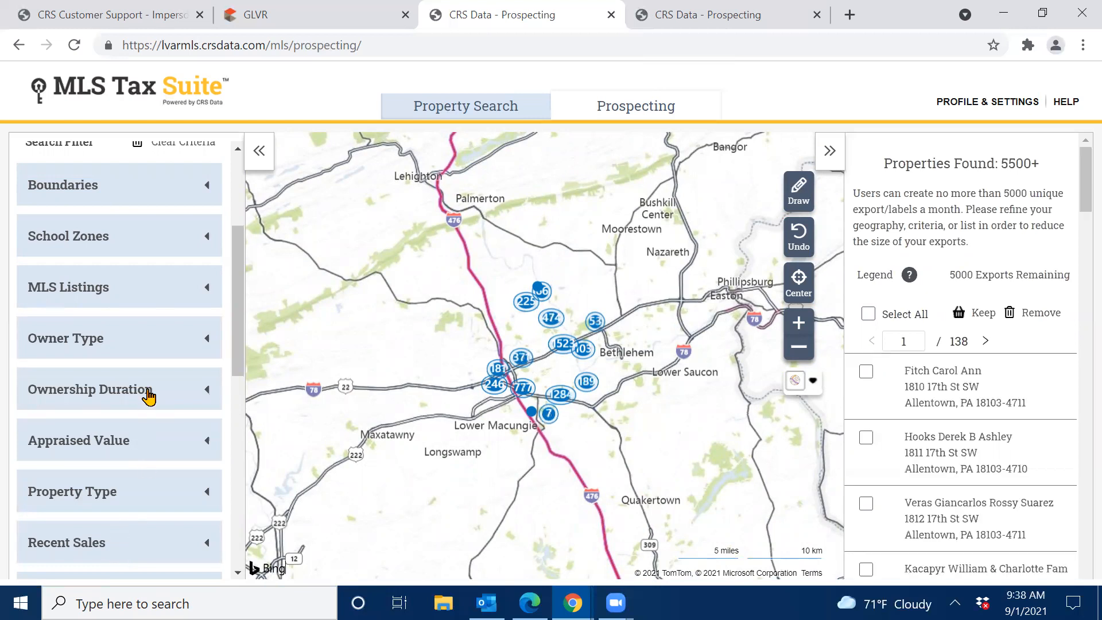
Limit the owner type to Owner Occupied properties.
left_click(117, 343)
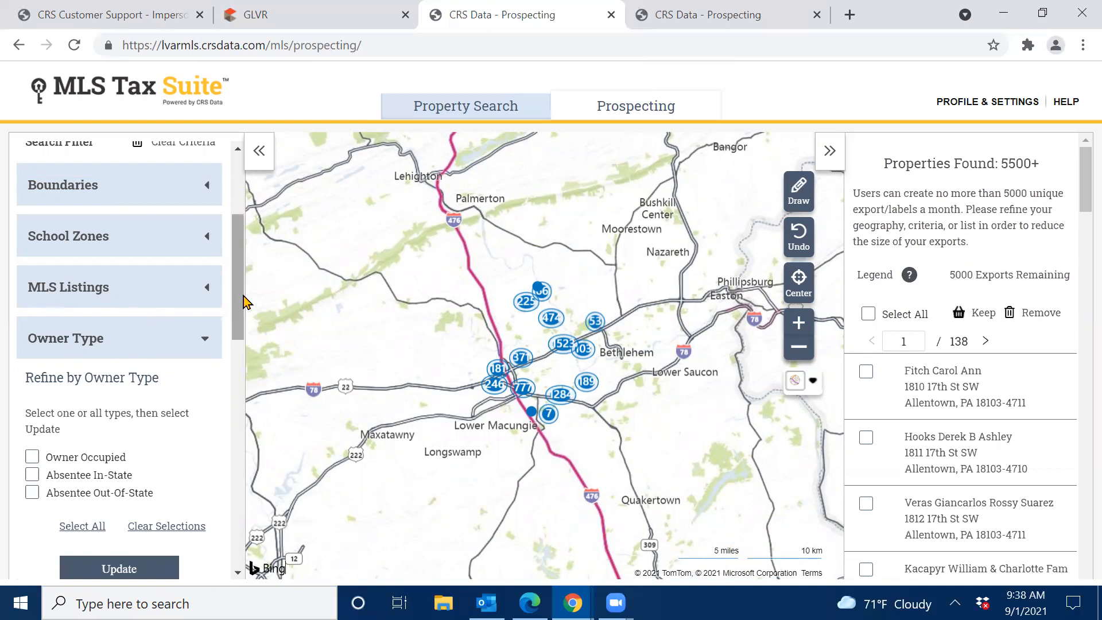
scroll(117, 343, "down", 2)
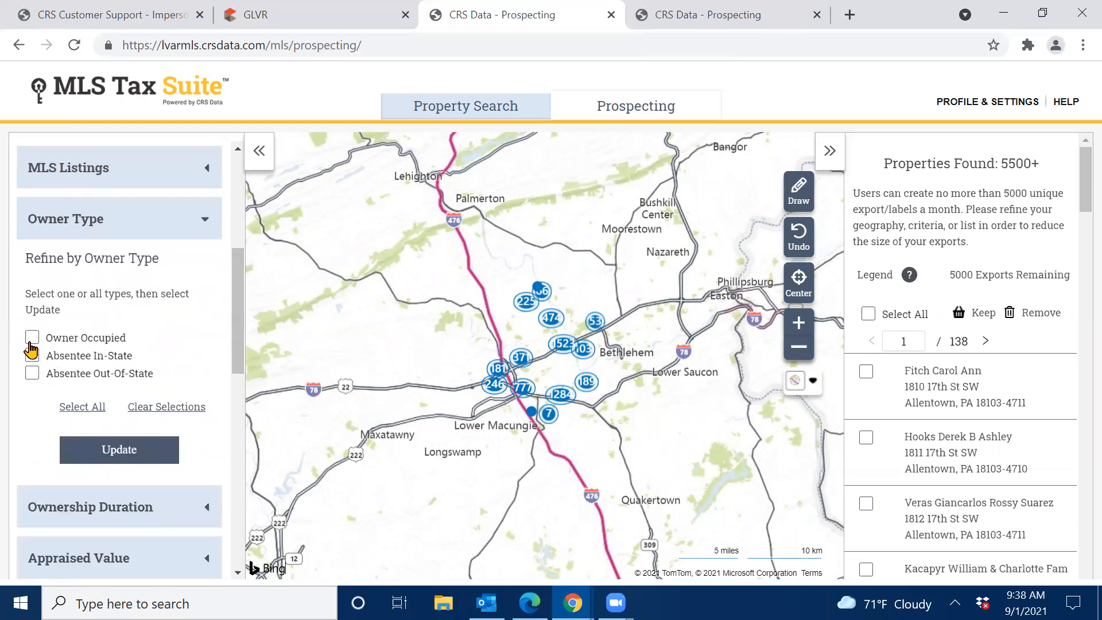
left_click(31, 342)
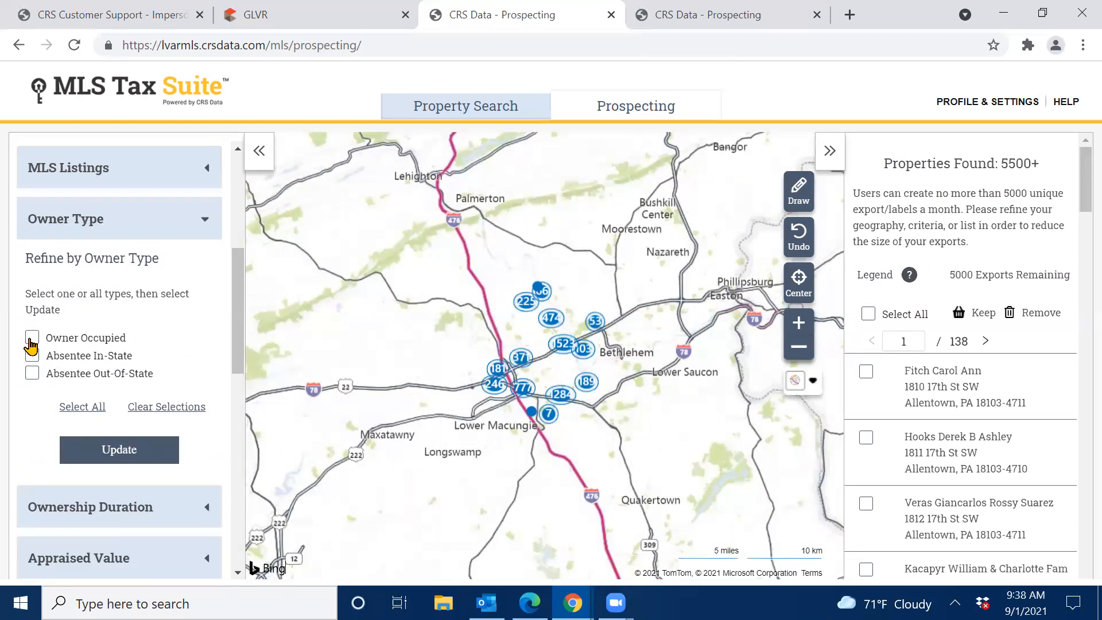
left_click(123, 454)
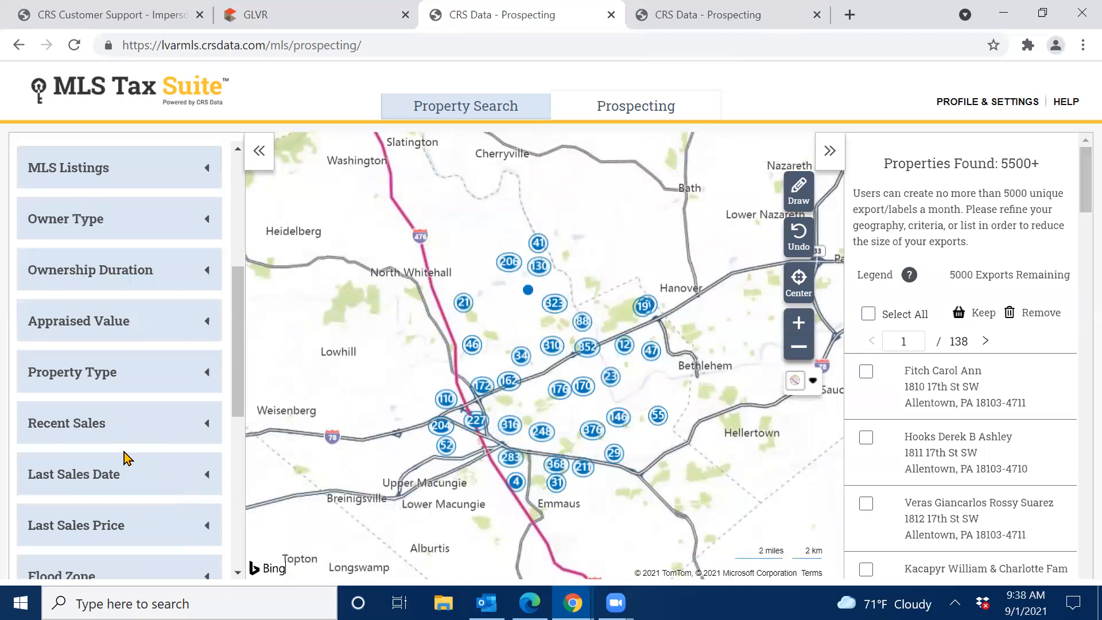
Set the property type filter to Residential, searching 'res'.
left_click(139, 287)
left_click(140, 287)
left_click(133, 382)
left_click(86, 420)
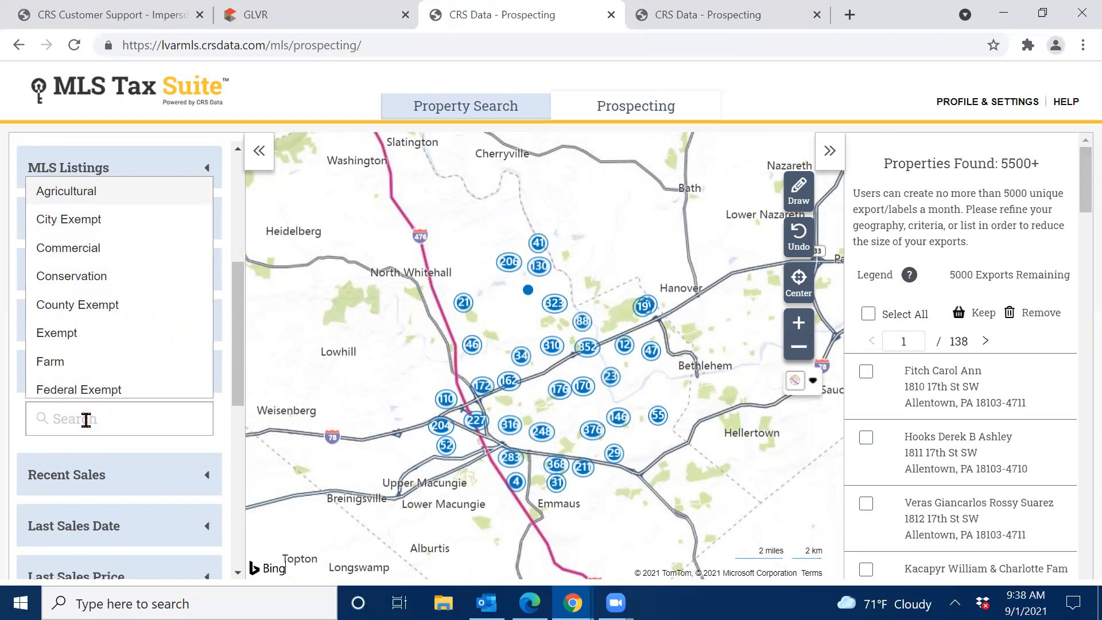
type("res")
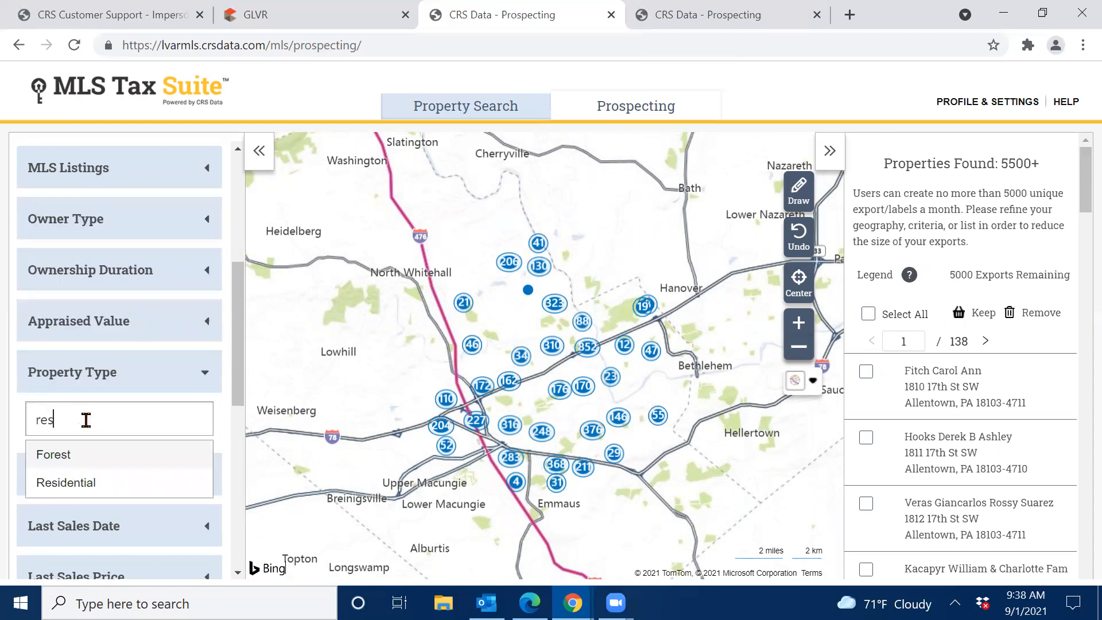
left_click(75, 489)
left_click(300, 99)
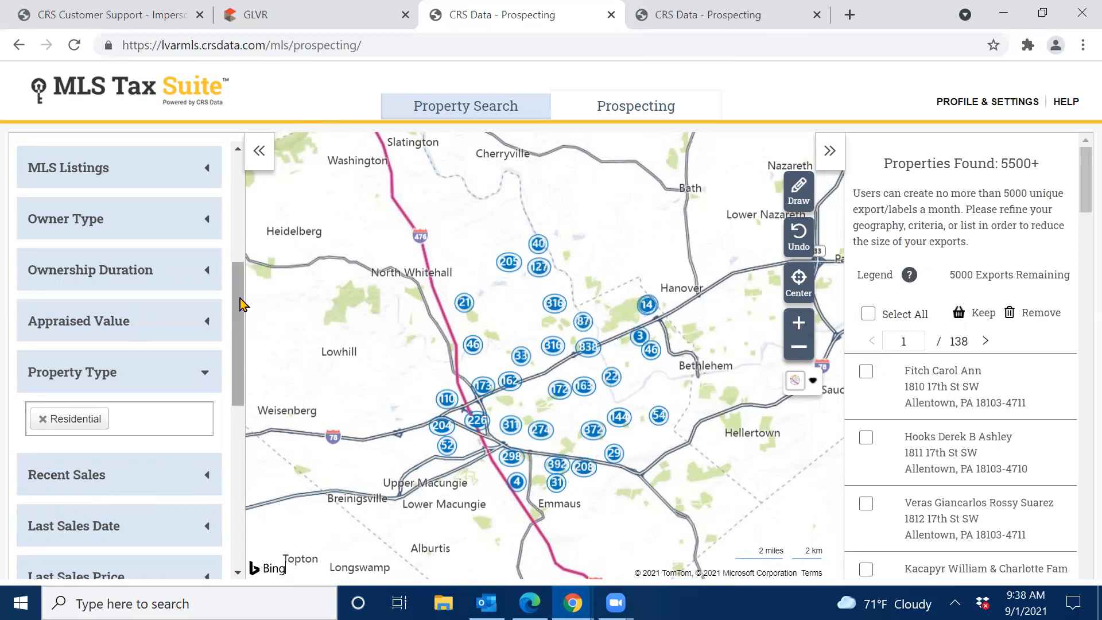
scroll(242, 313, "down", 1)
scroll(242, 339, "down", 4)
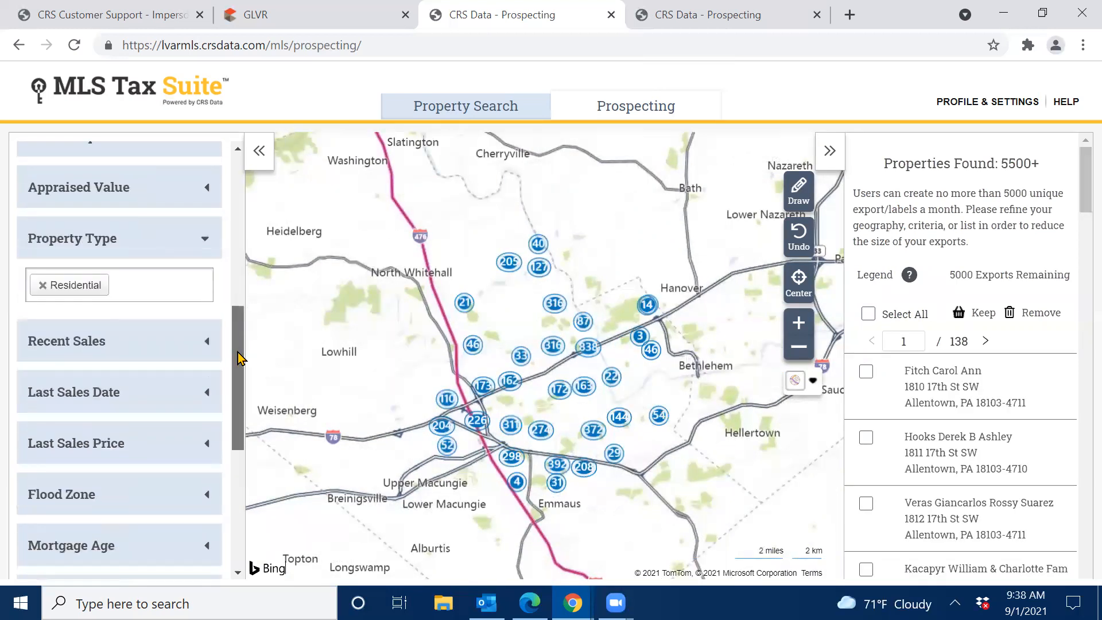
Exclude properties sold within the last 18 months using the Recent Sales filter.
left_click(117, 248)
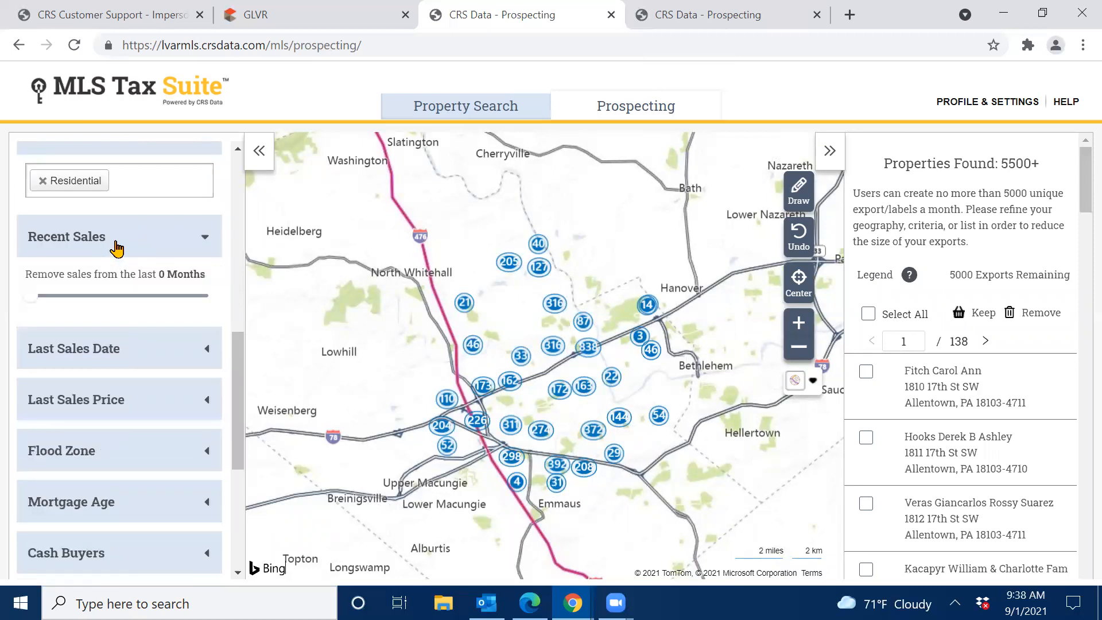
left_click_drag(32, 296, 236, 378)
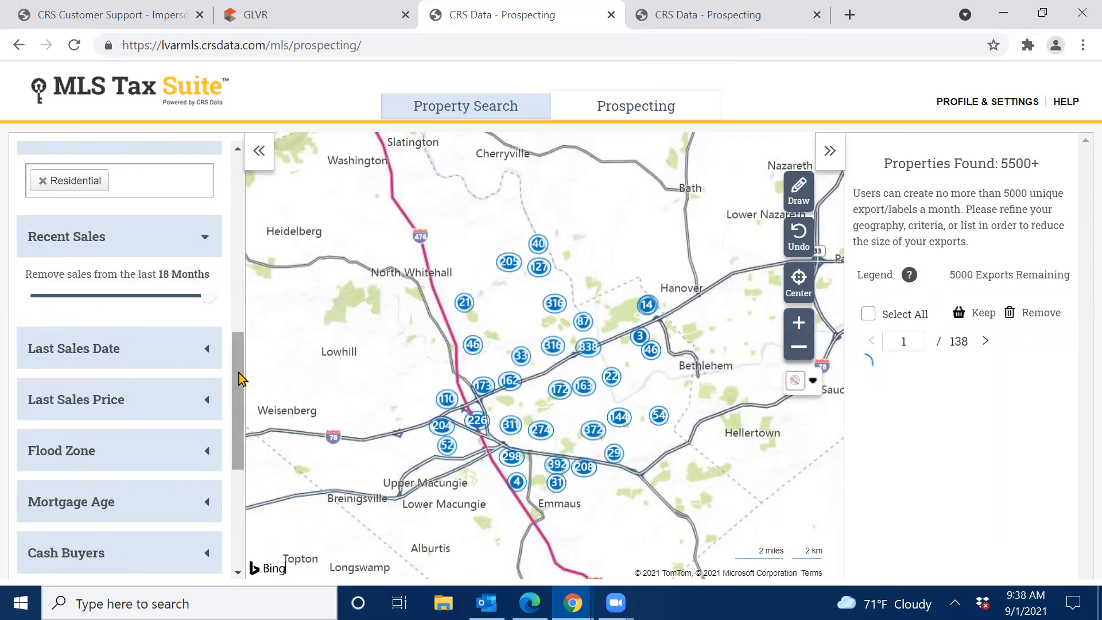
left_click(136, 241)
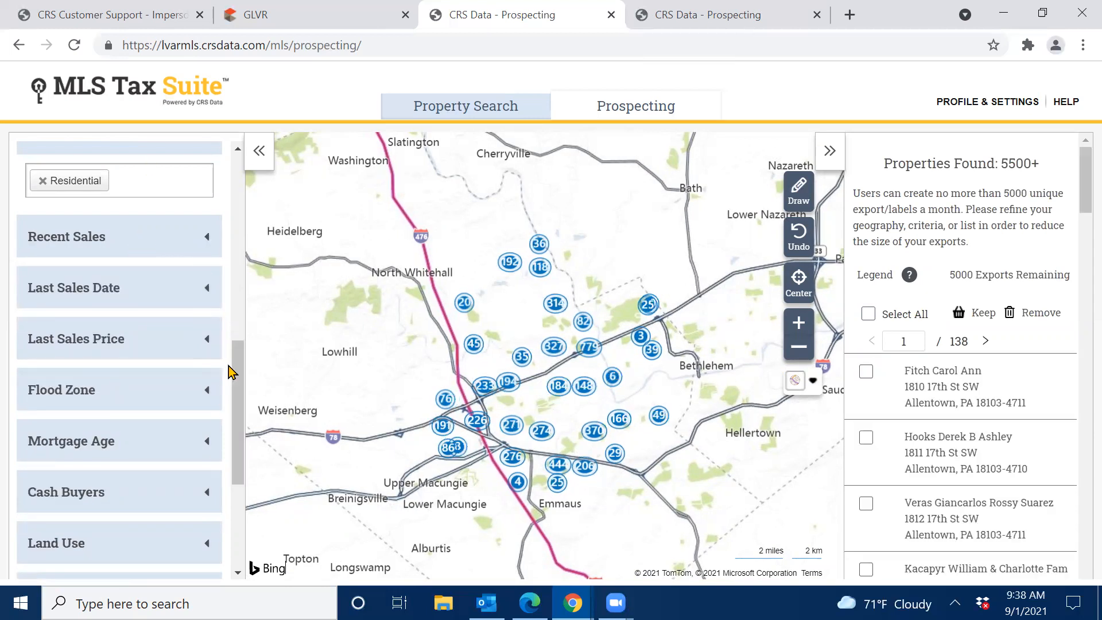
Exclude Effective High Risk Areas in the Flood Zone filter.
left_click(138, 398)
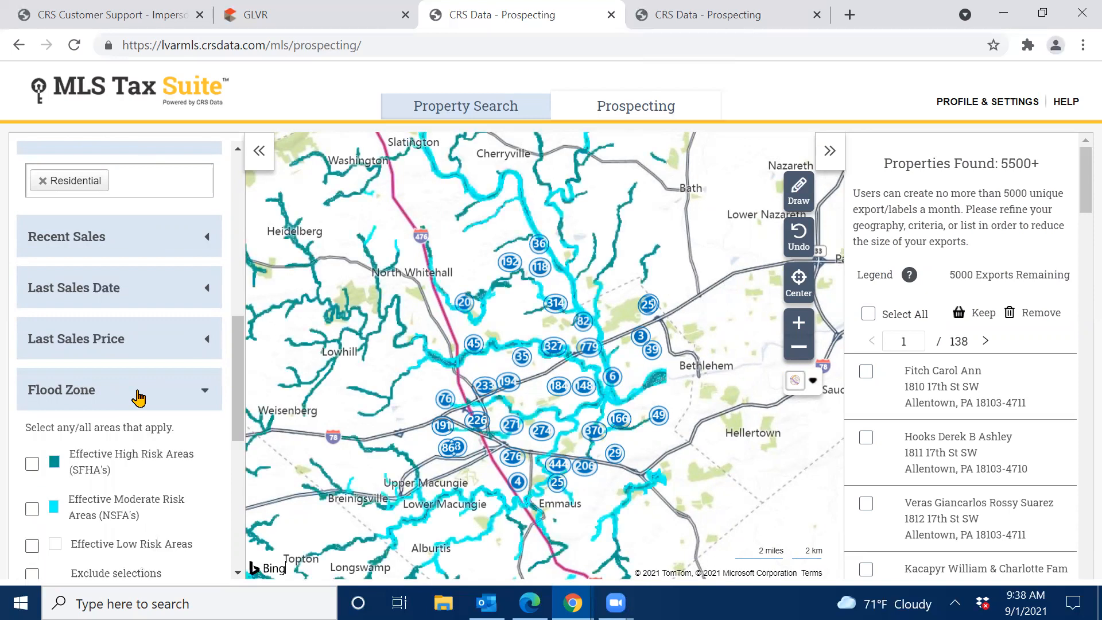
left_click(32, 378)
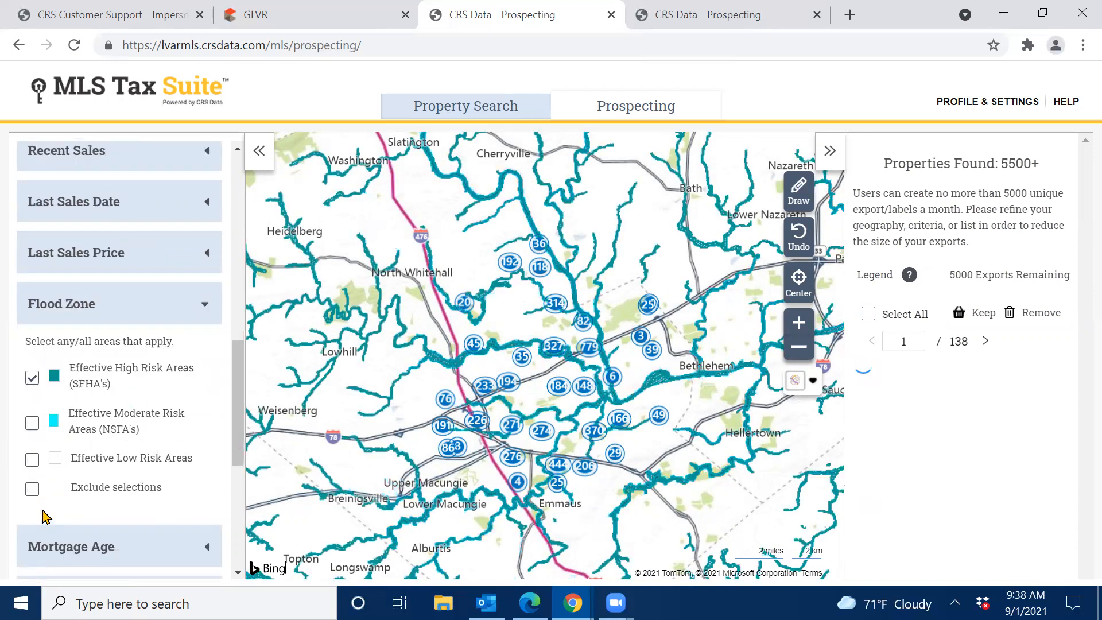
left_click(32, 491)
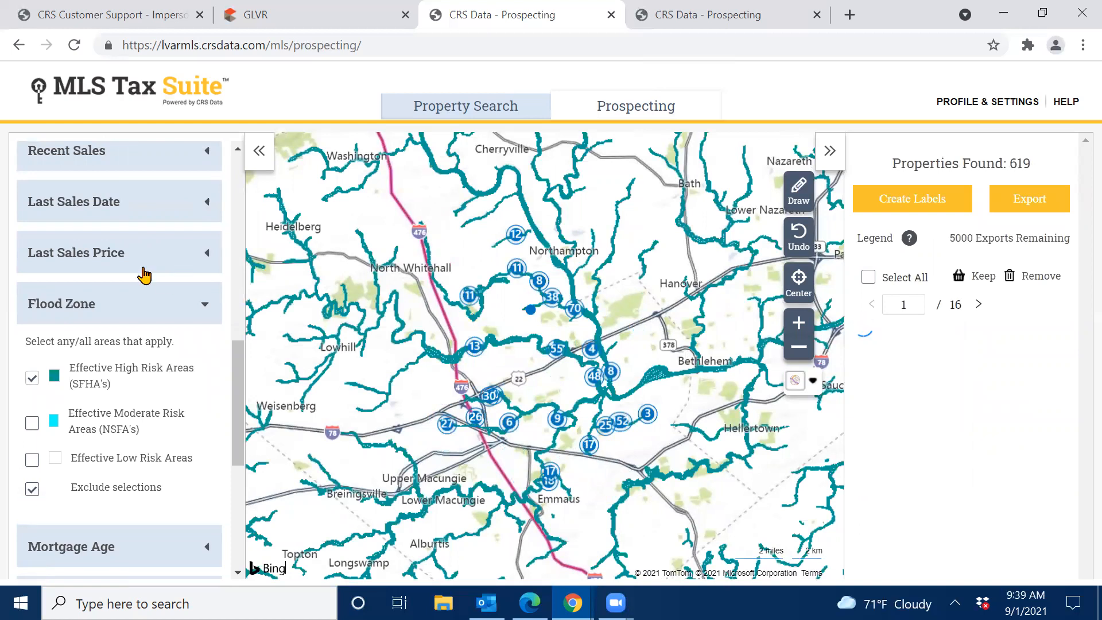
left_click(119, 304)
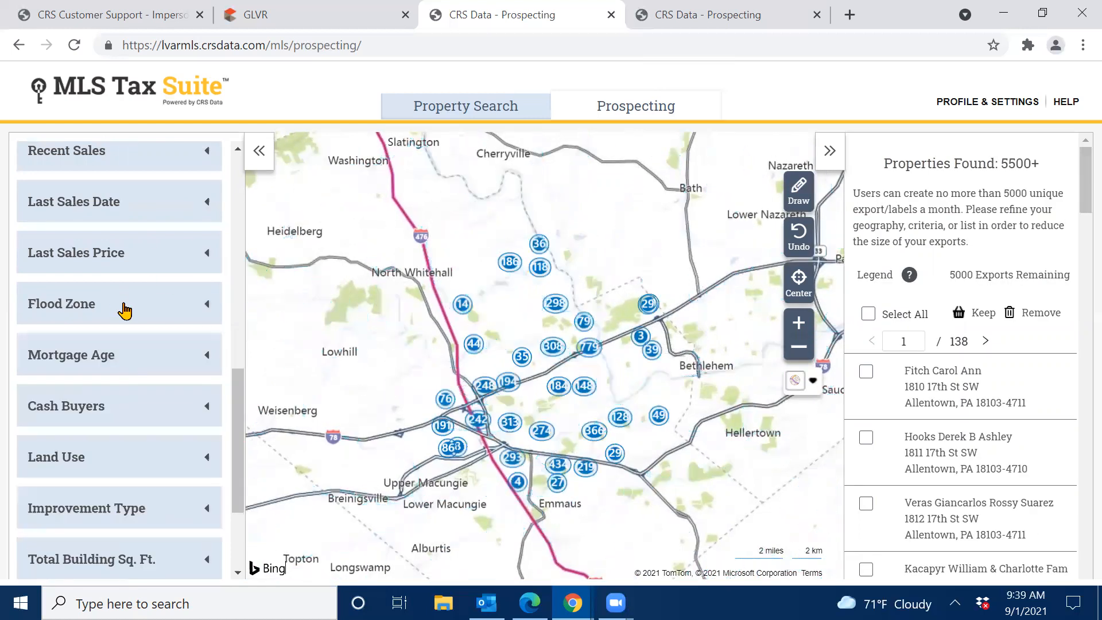
left_click_drag(238, 389, 242, 456)
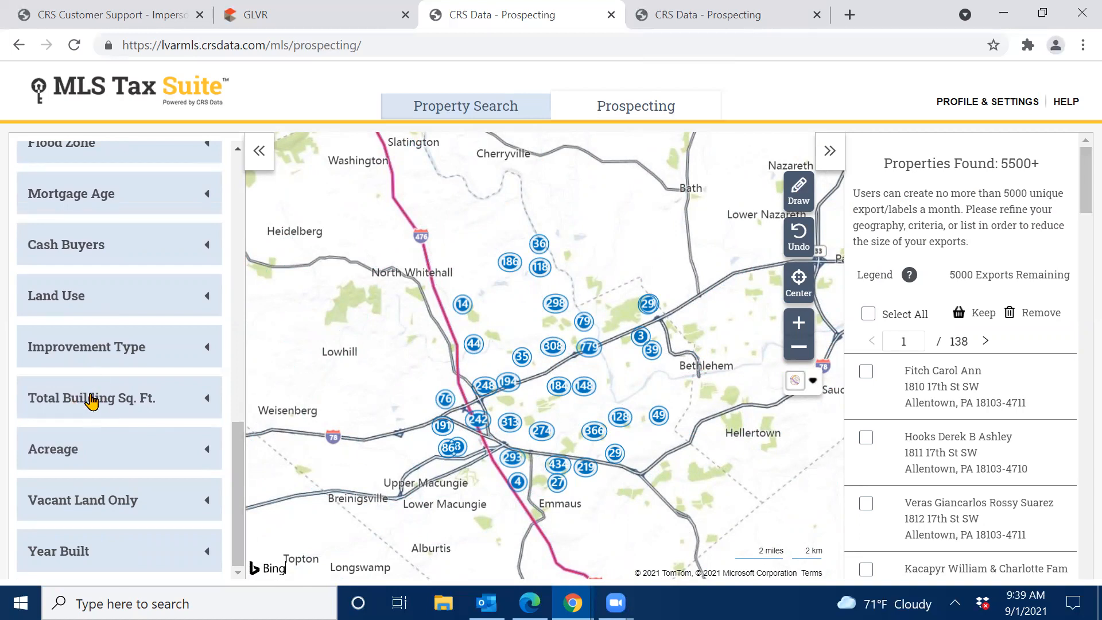
Limit Total Building Sq. Ft. to 2,500 through 3,500.
left_click(92, 402)
type("2500")
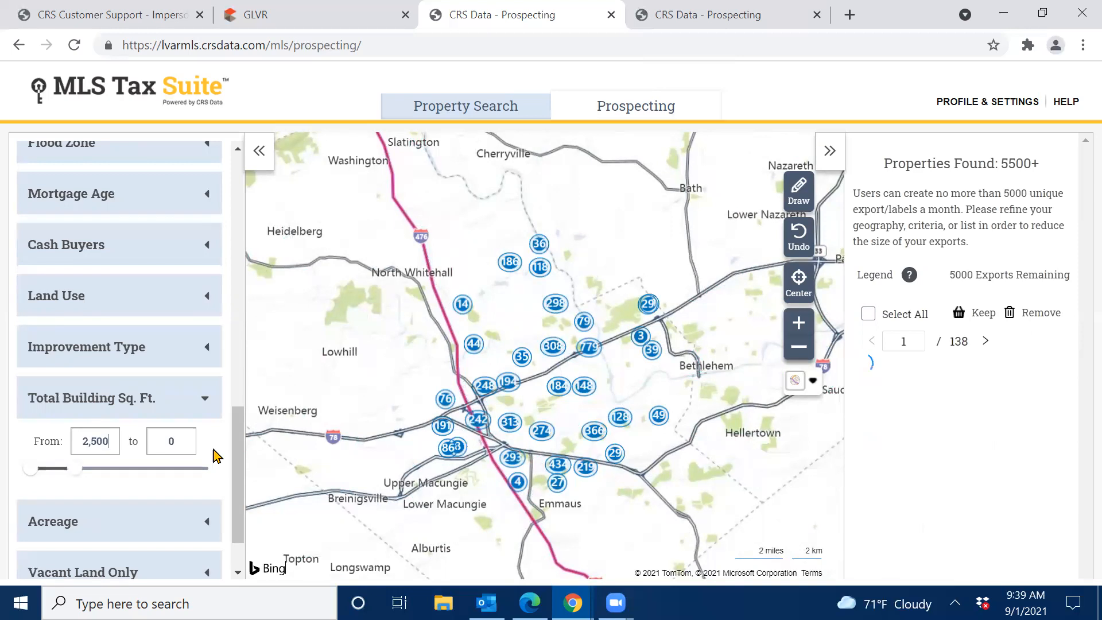
left_click(183, 437)
type("3,500")
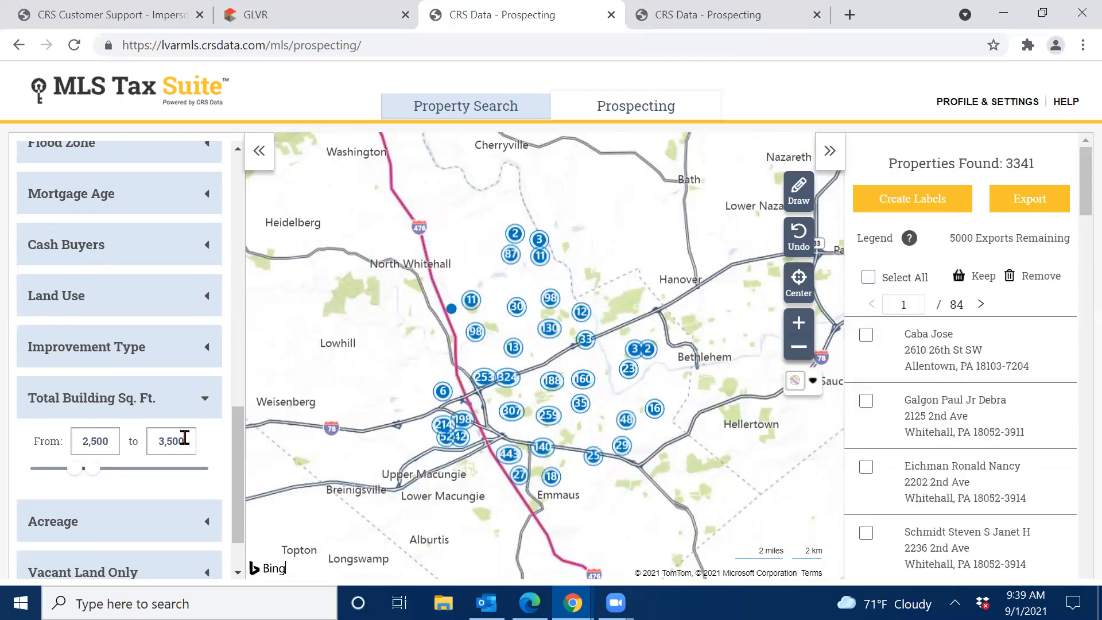
left_click(98, 401)
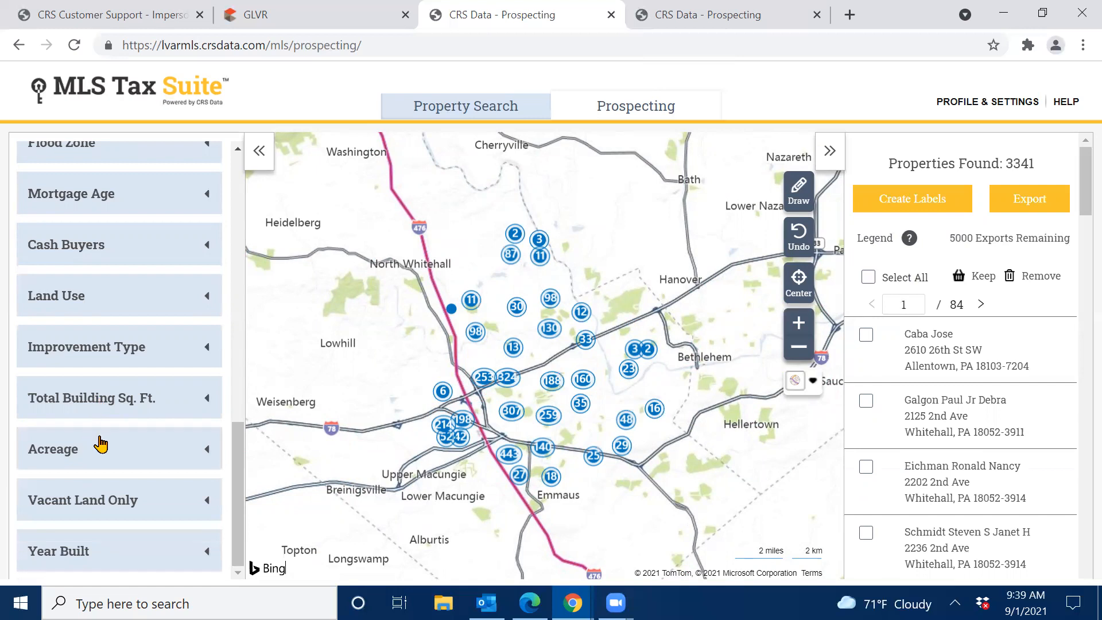
Set Year Built to 2005 or later, narrowing results to 392 properties.
left_click(103, 564)
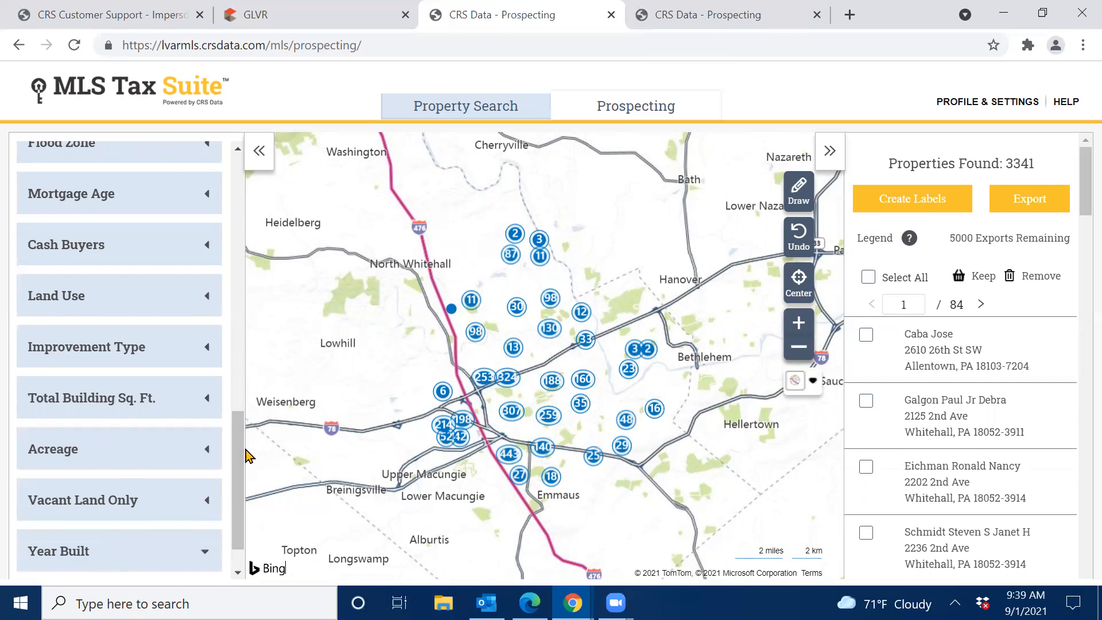
scroll(239, 445, "down", 1)
left_click(68, 543)
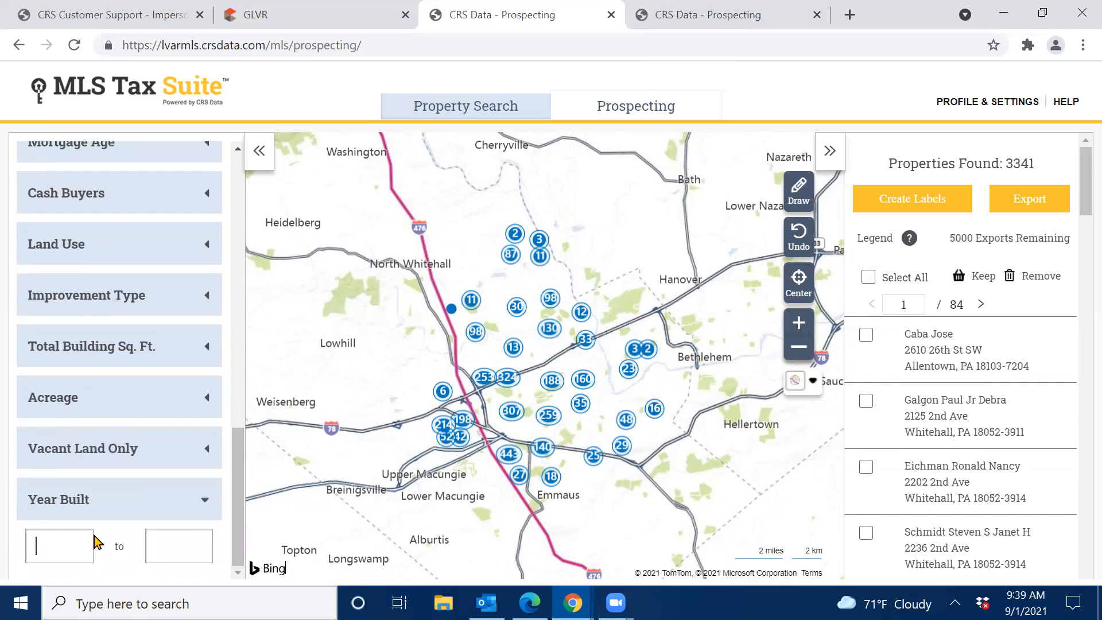
type("2005")
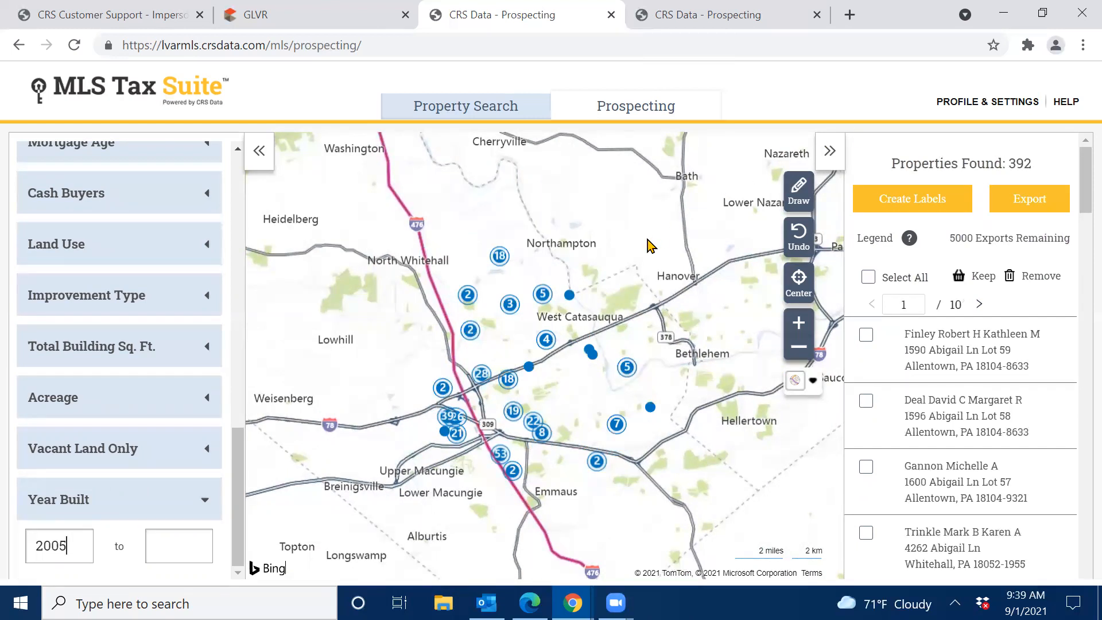
Preview one property's map popup, close it, and zoom the map in two levels.
left_click(570, 296)
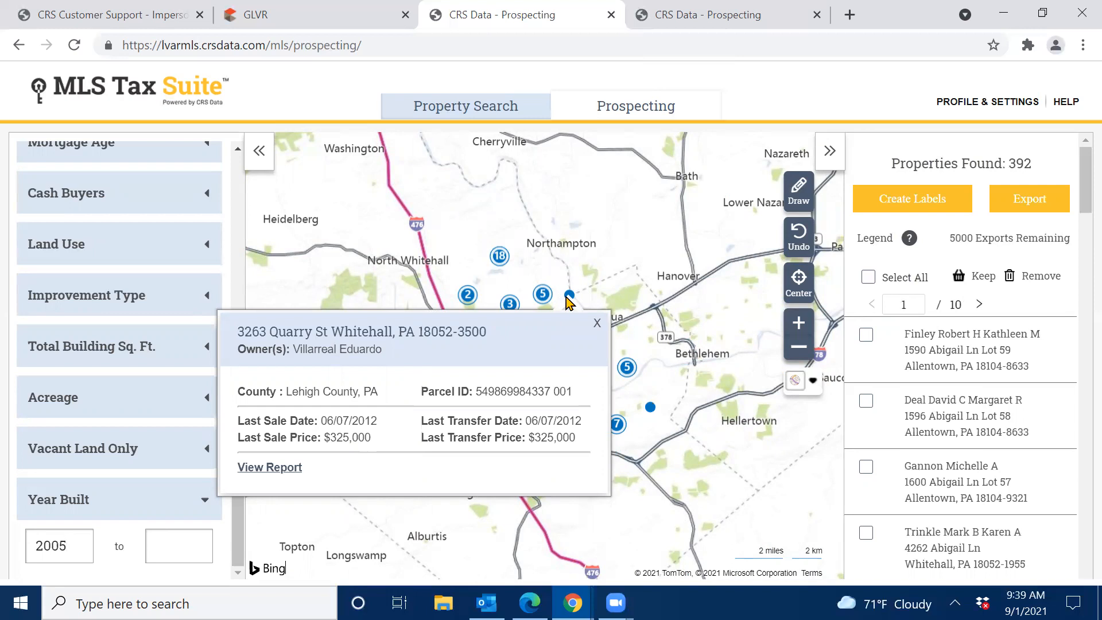
left_click(598, 323)
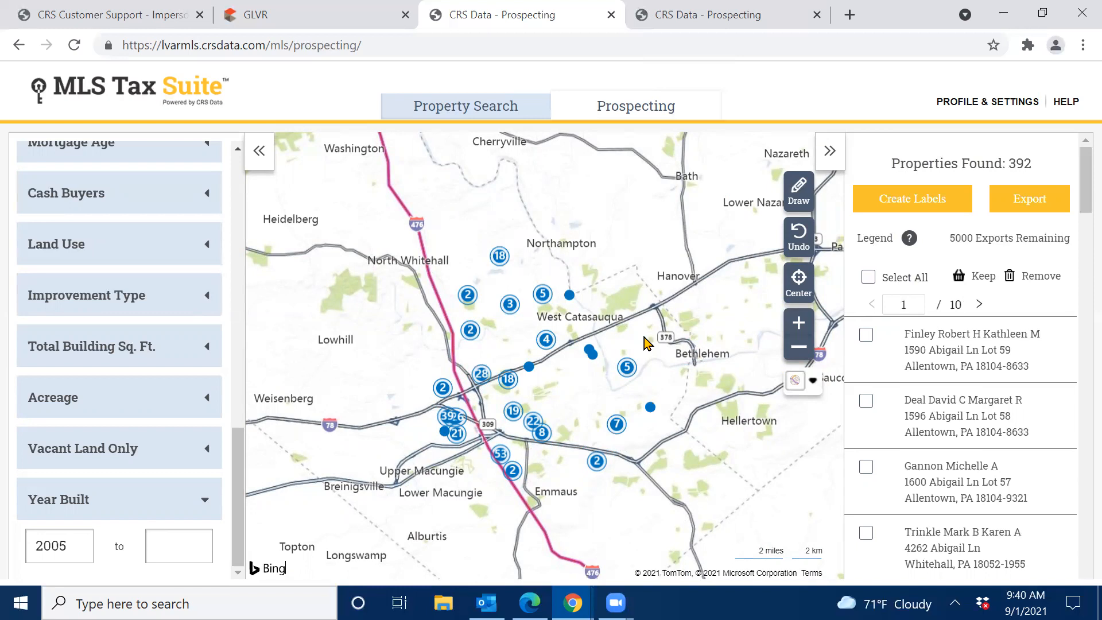
left_click(797, 326)
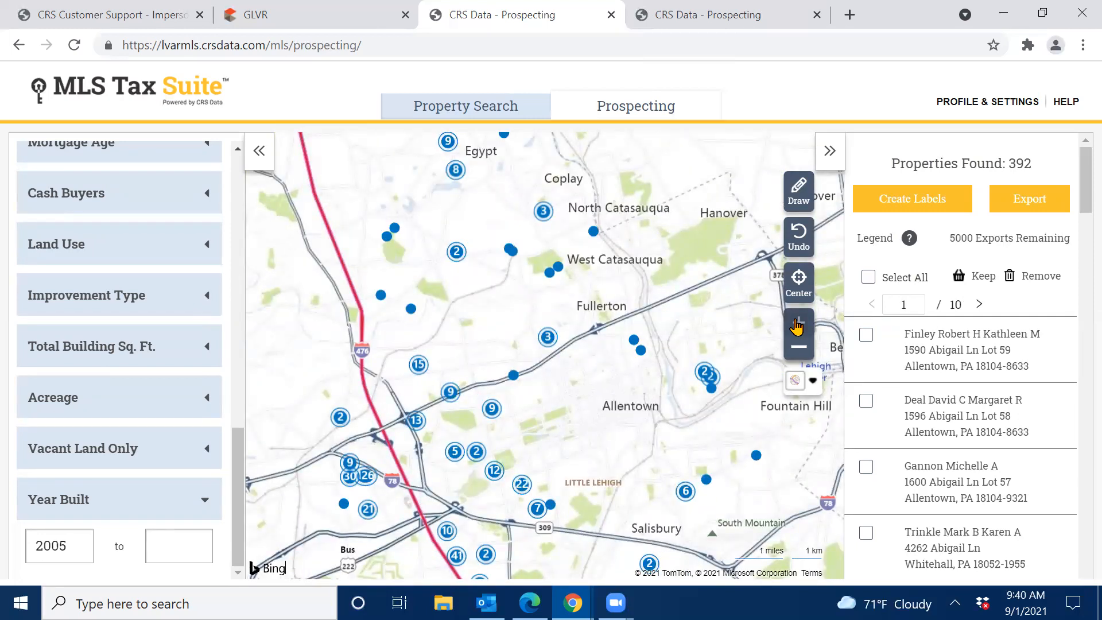
left_click(797, 327)
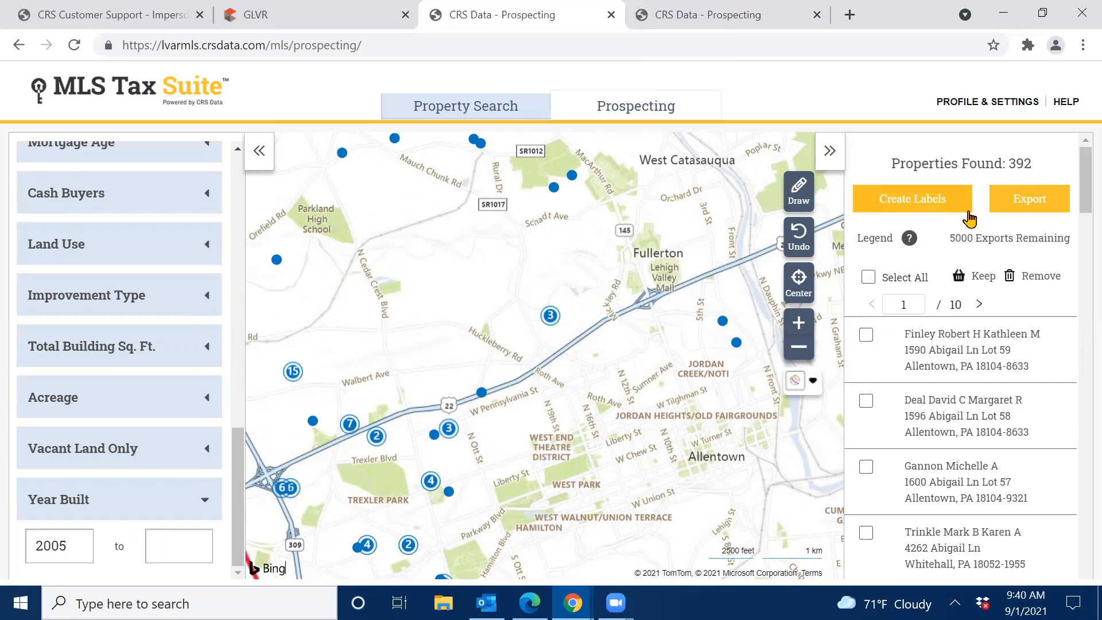
Export only Parcel ID, Land Use, Property City and Property State columns for the 392 properties.
left_click(1027, 203)
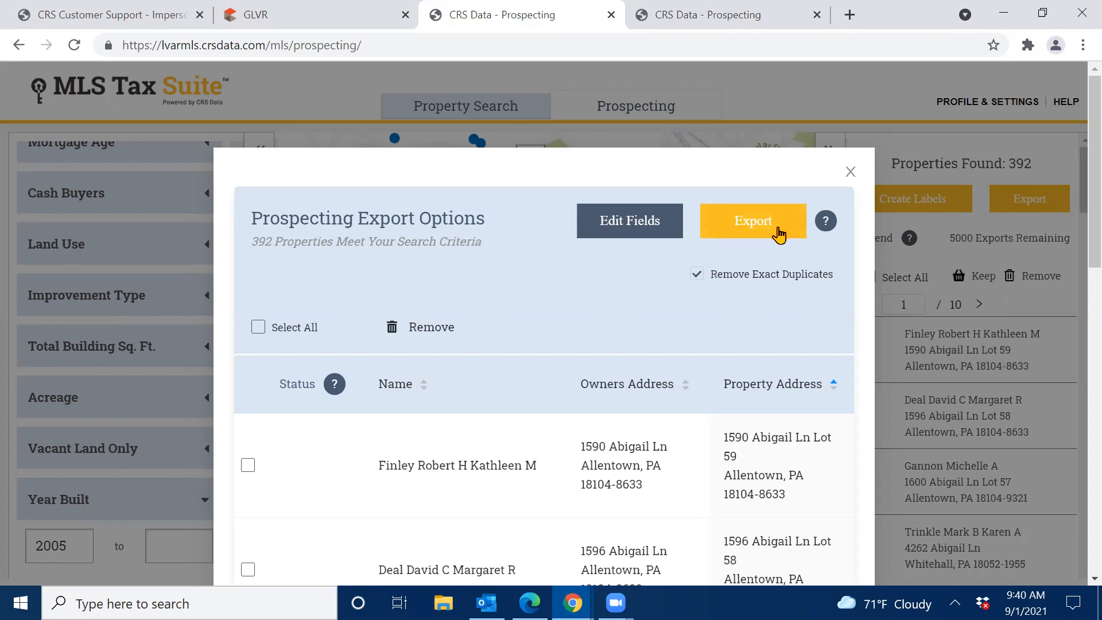
left_click(626, 224)
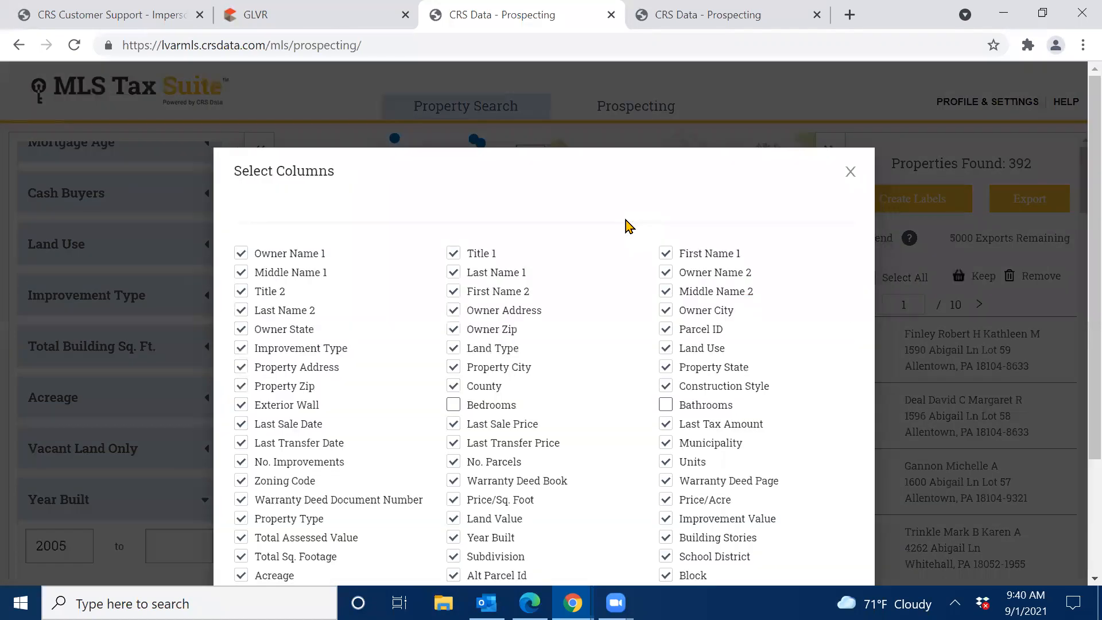
scroll(602, 248, "down", 3)
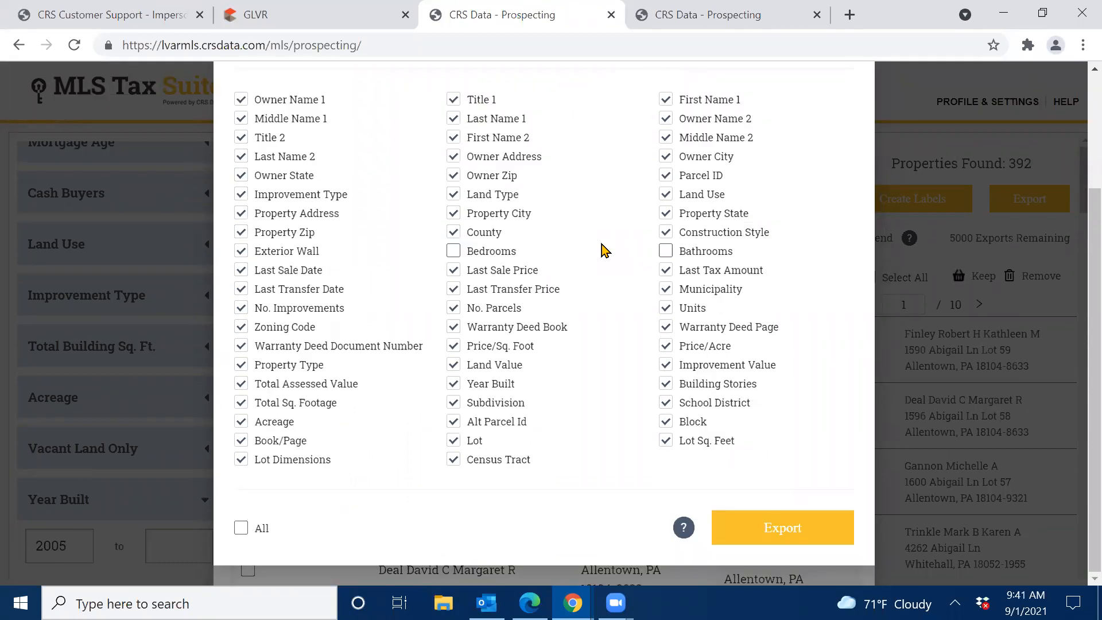
left_click(242, 528)
left_click(241, 535)
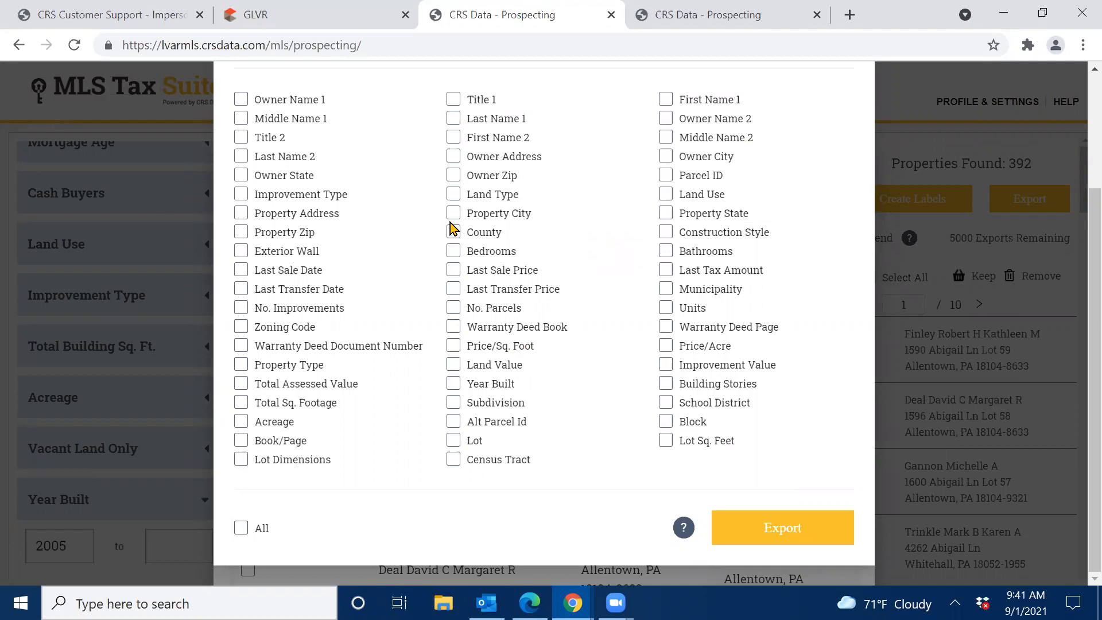
left_click(454, 213)
left_click(666, 214)
left_click(666, 194)
left_click(666, 175)
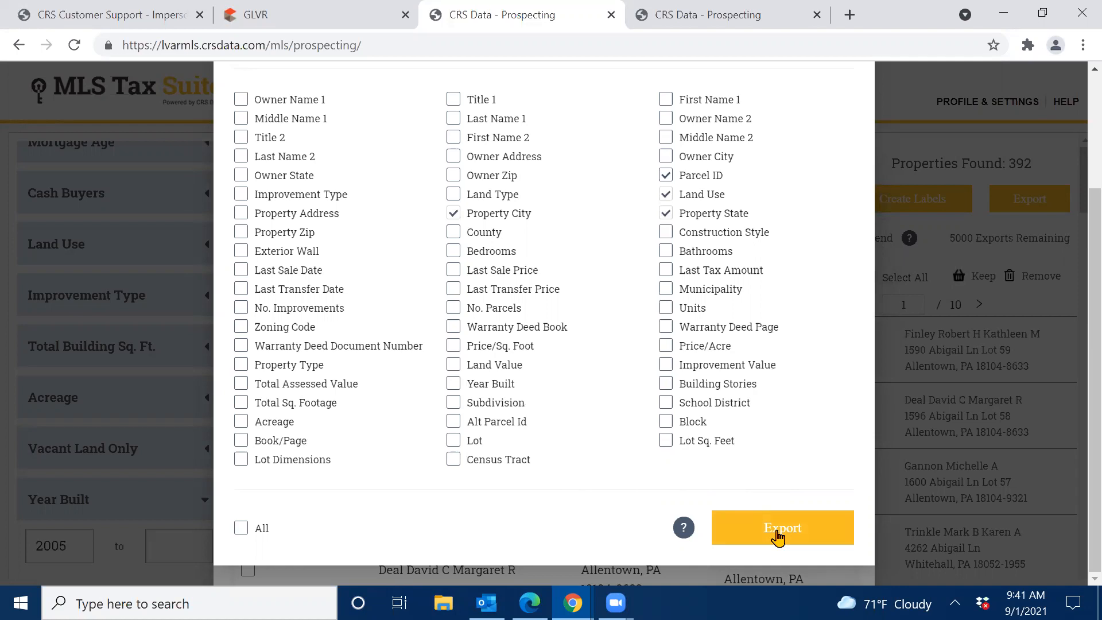
scroll(815, 424, "up", 3)
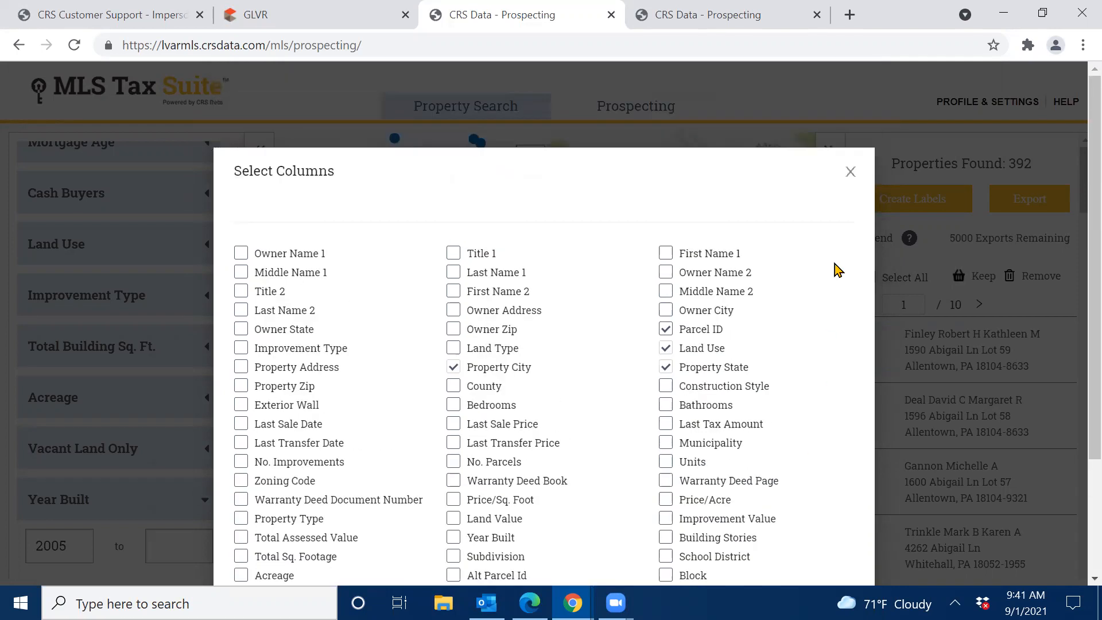
left_click(849, 176)
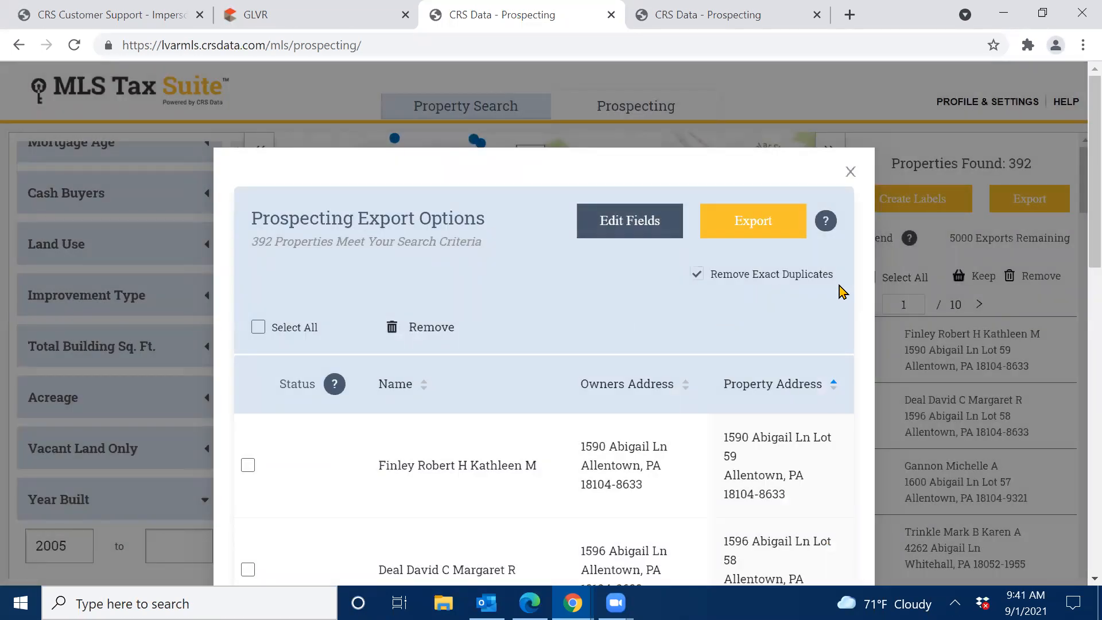
Tick and then untick the first two properties in the export list.
scroll(241, 305, "down", 2)
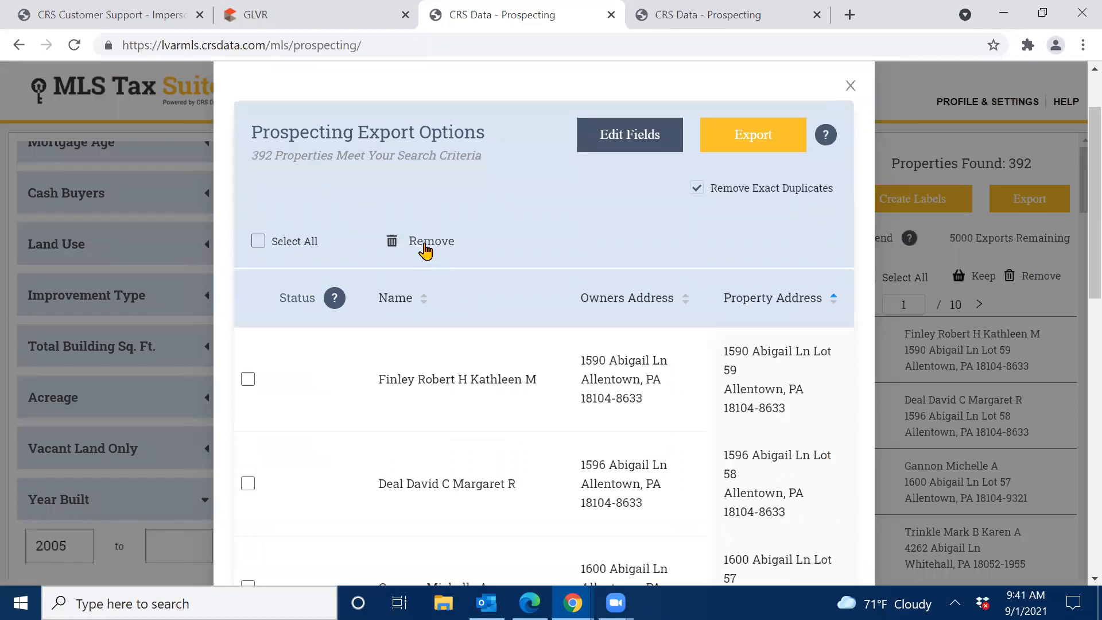
left_click(248, 380)
left_click(246, 488)
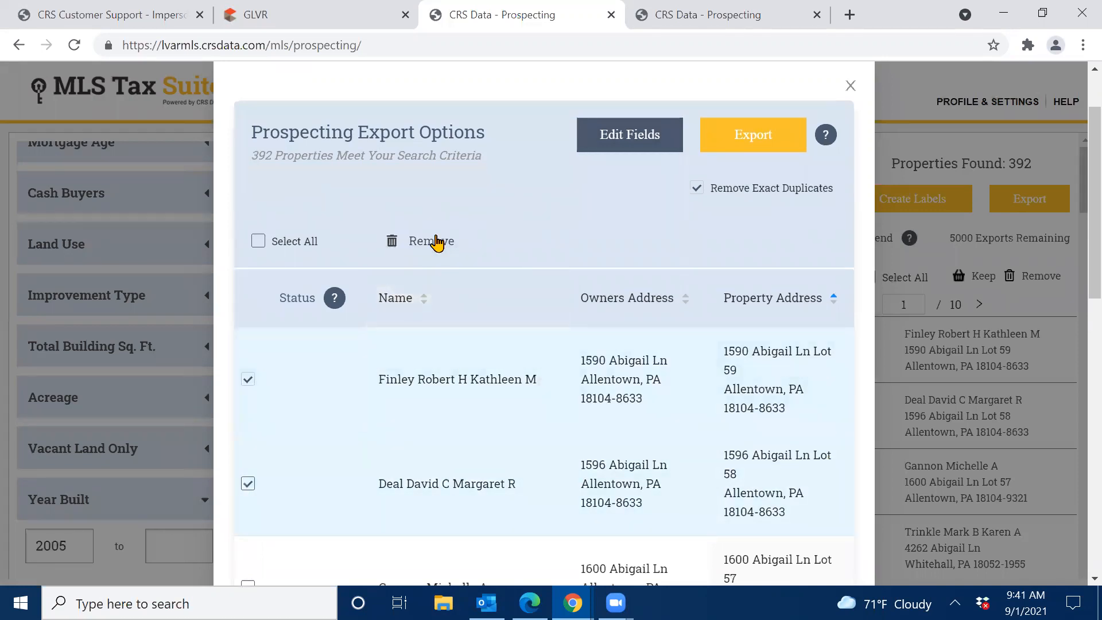
left_click(248, 380)
left_click(248, 487)
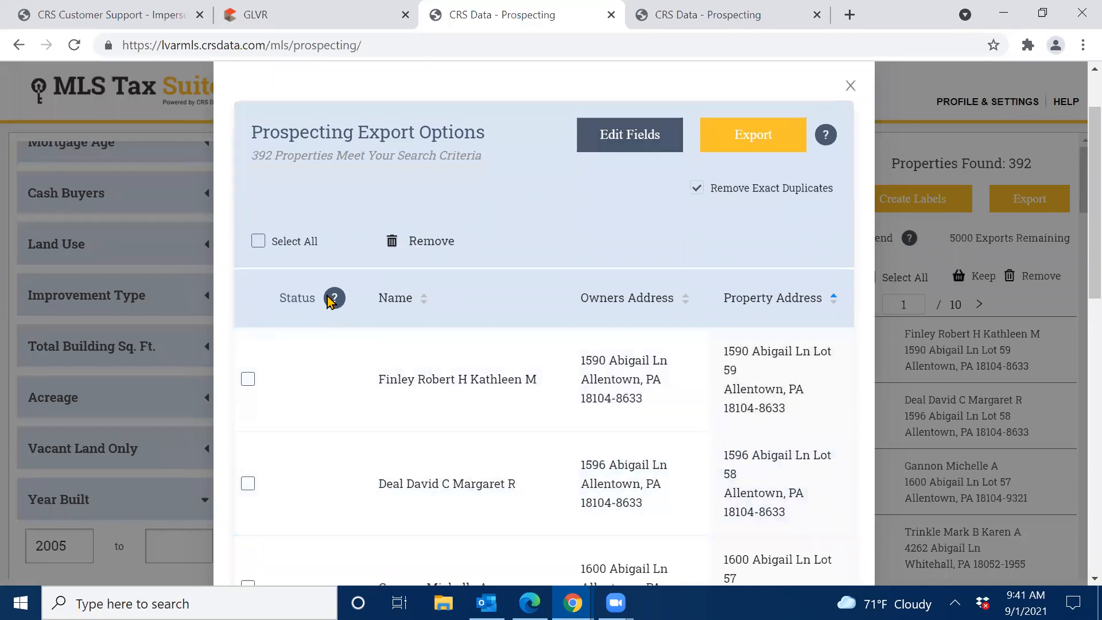
Sort the export preview by owner Name and close the export options.
mouse_move(333, 299)
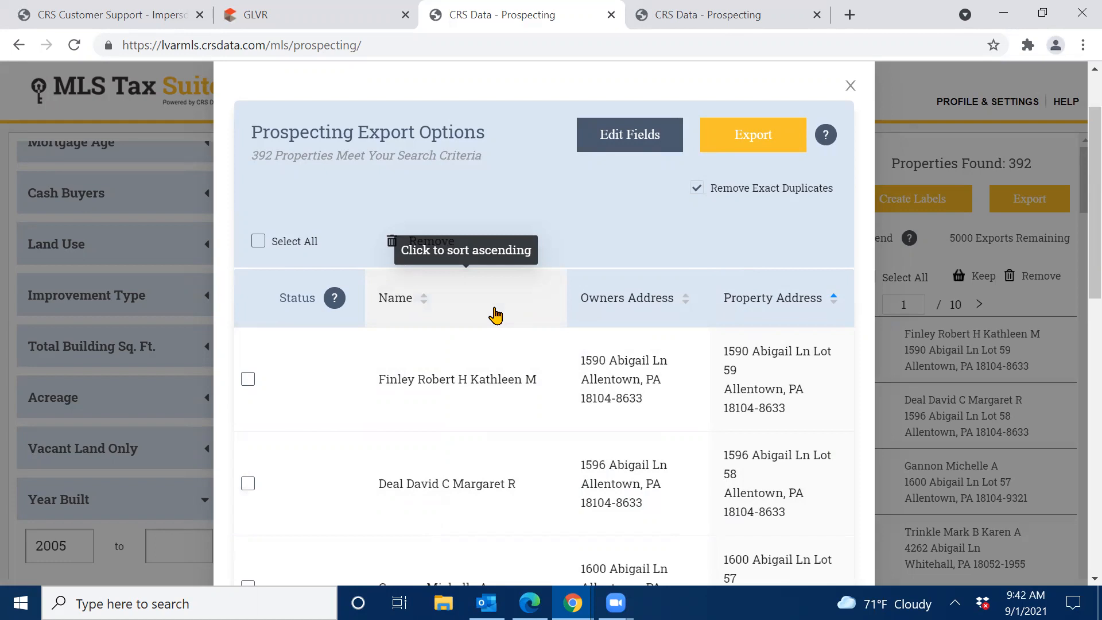
left_click(488, 308)
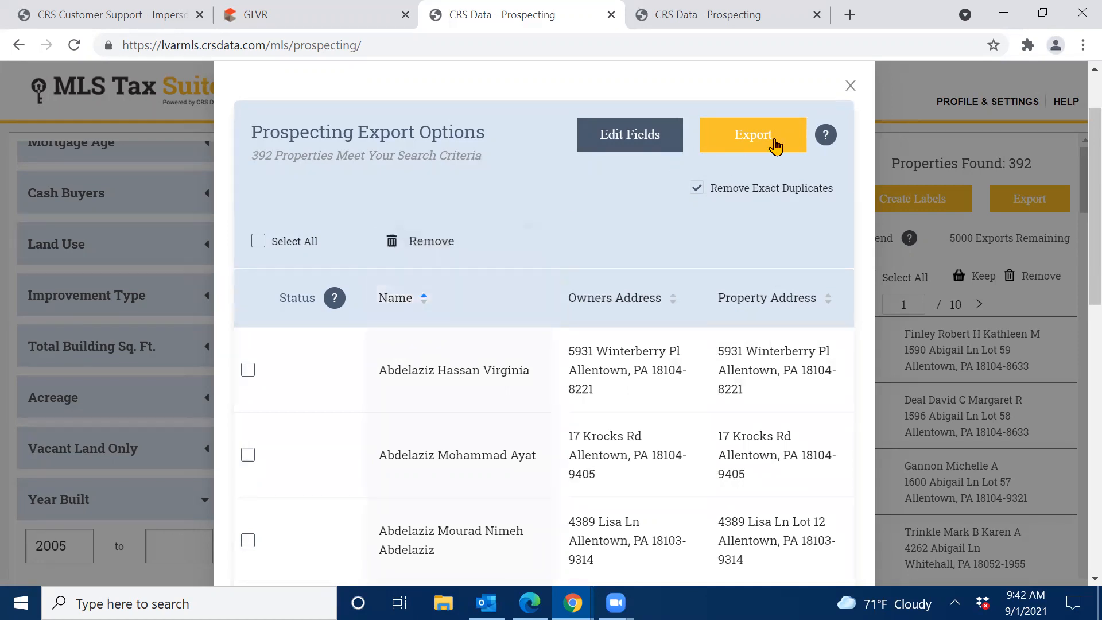
left_click(850, 86)
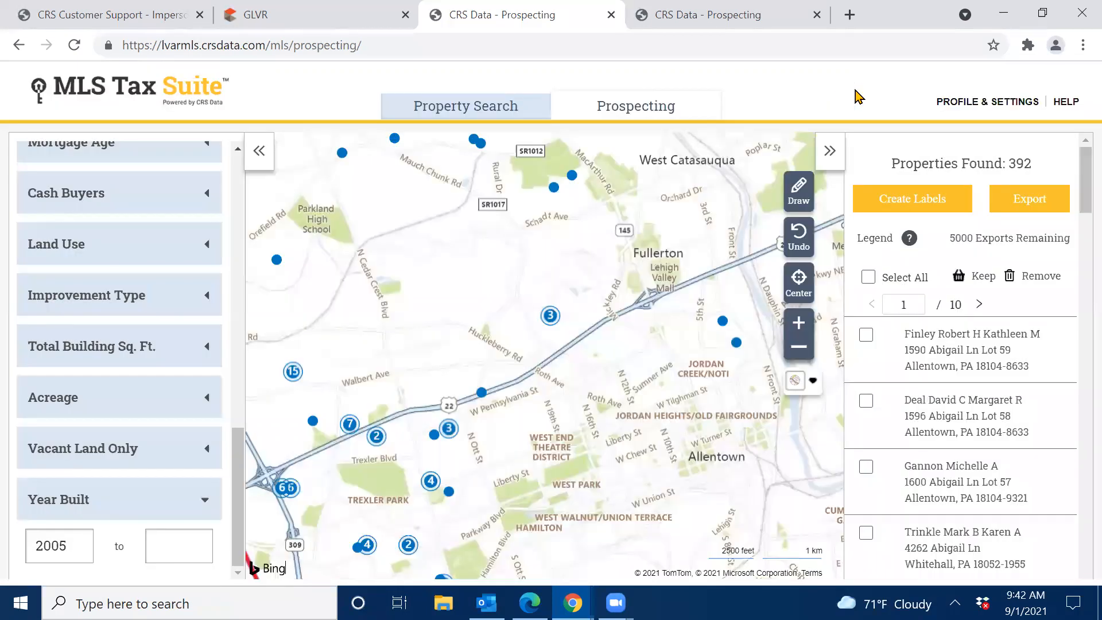
Open Create Labels for the 391 properties, keeping the Zip Code, Address sort order.
left_click(904, 205)
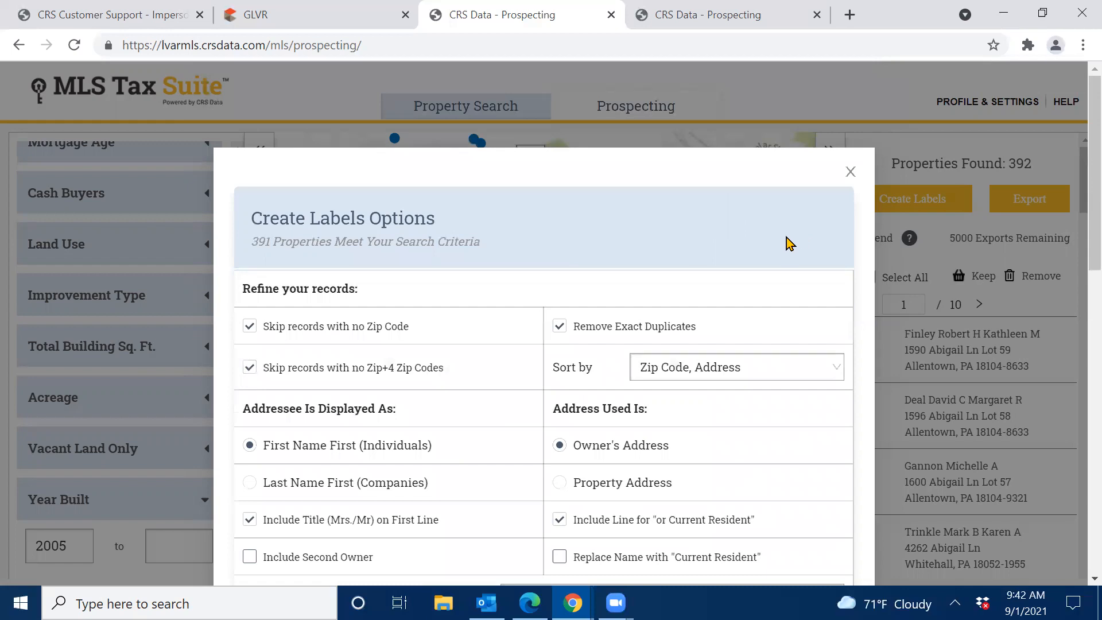
scroll(511, 247, "down", 2)
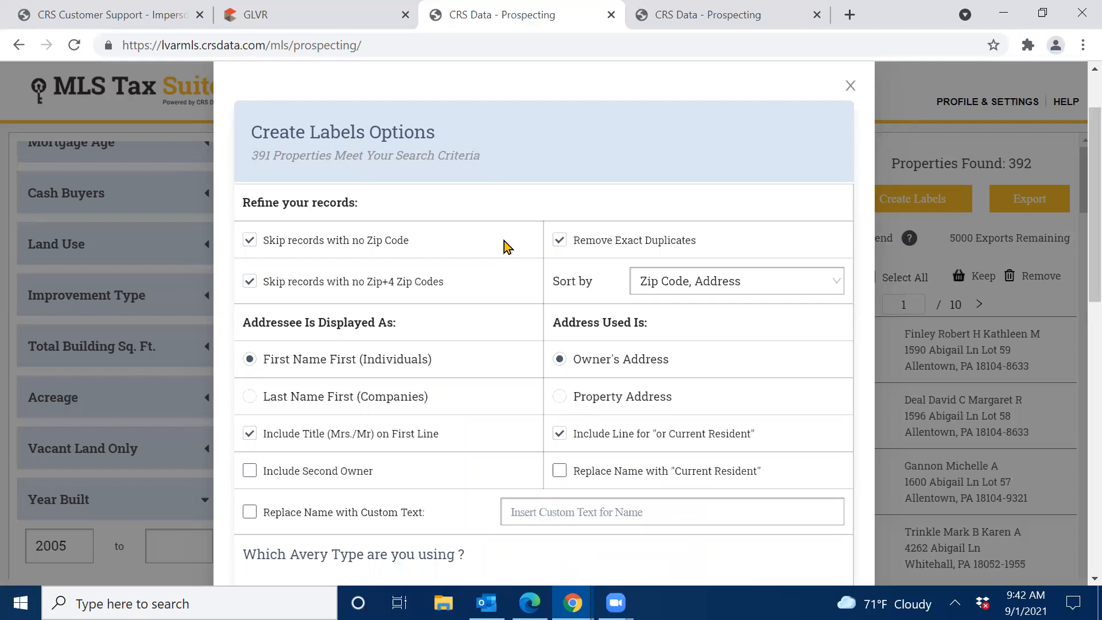
left_click(784, 286)
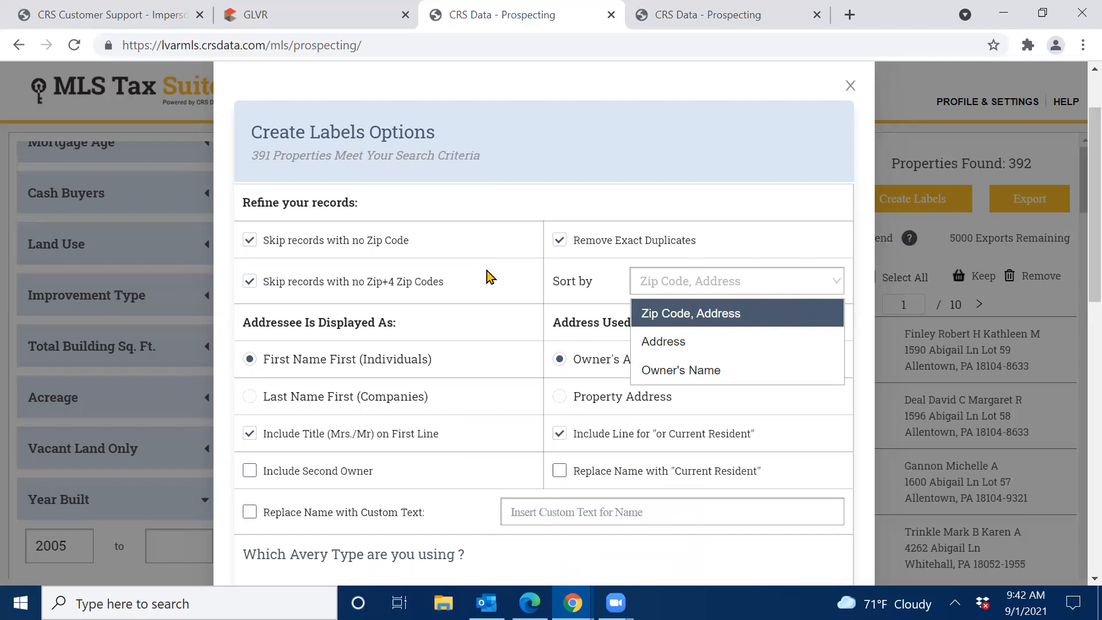
scroll(487, 275, "down", 2)
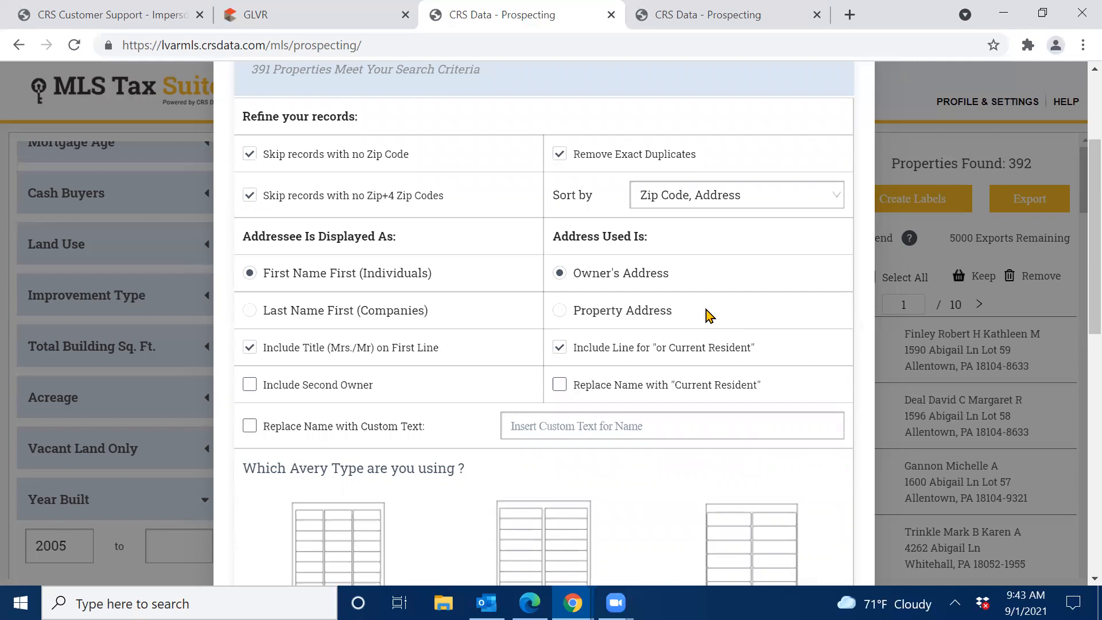
Create Avery 5160 PDF labels without titles or 'or Current Resident', starting at row six's middle label.
left_click(249, 347)
left_click(560, 348)
scroll(482, 303, "down", 3)
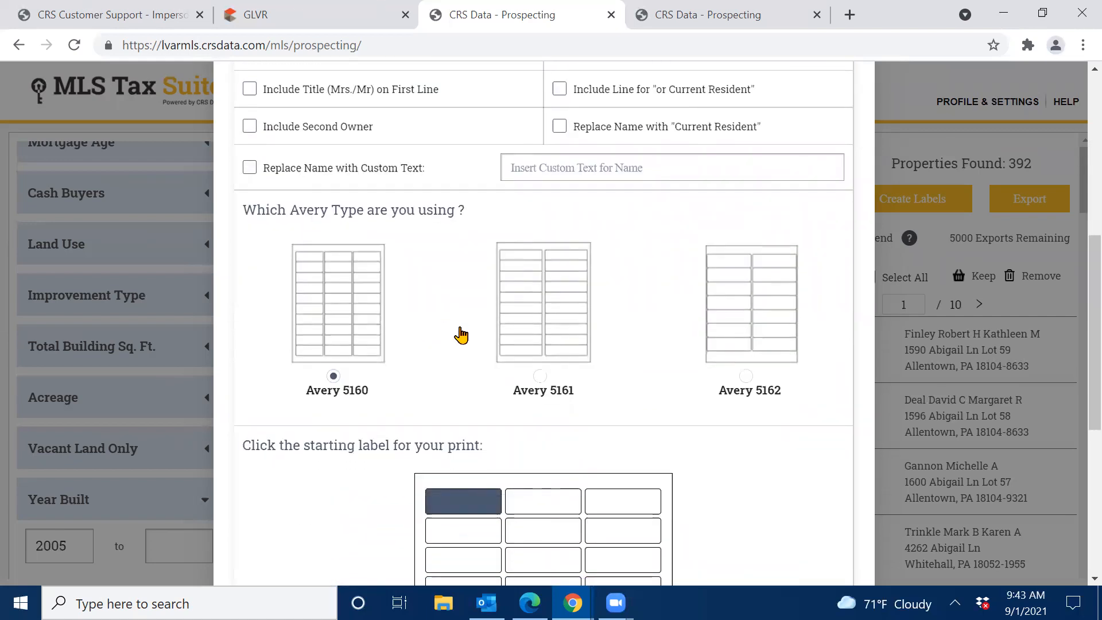
scroll(753, 502, "down", 3)
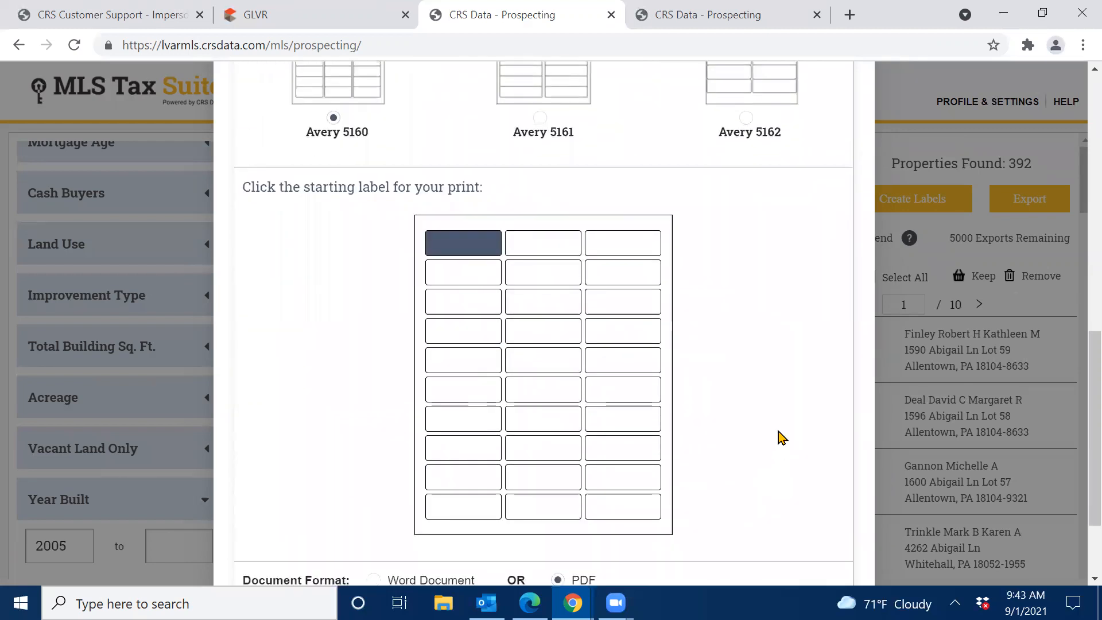
left_click(537, 392)
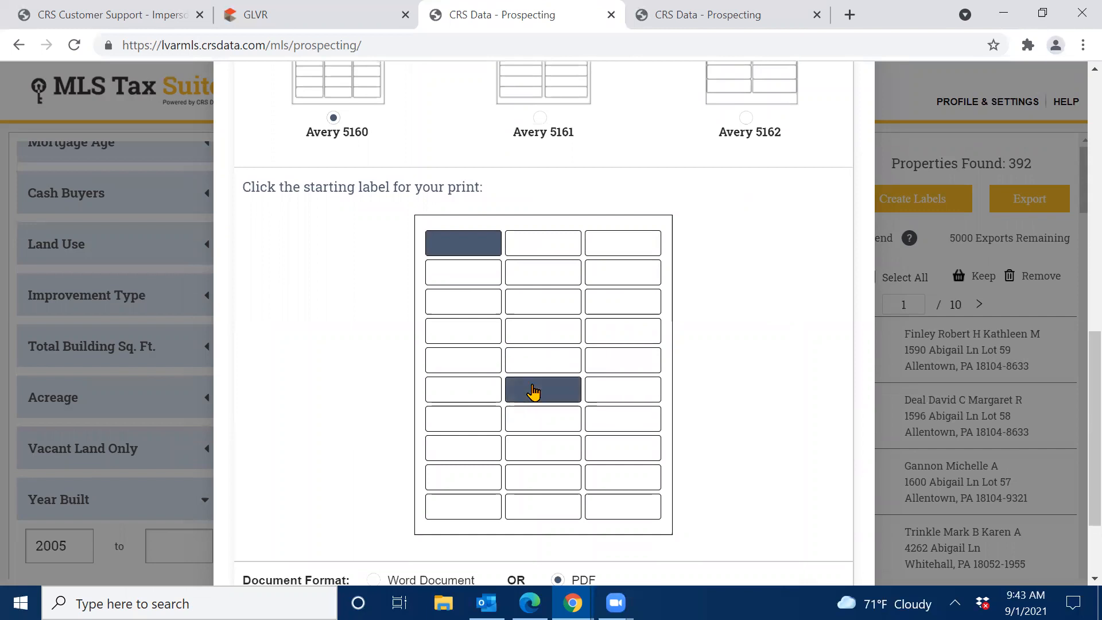
scroll(702, 359, "down", 2)
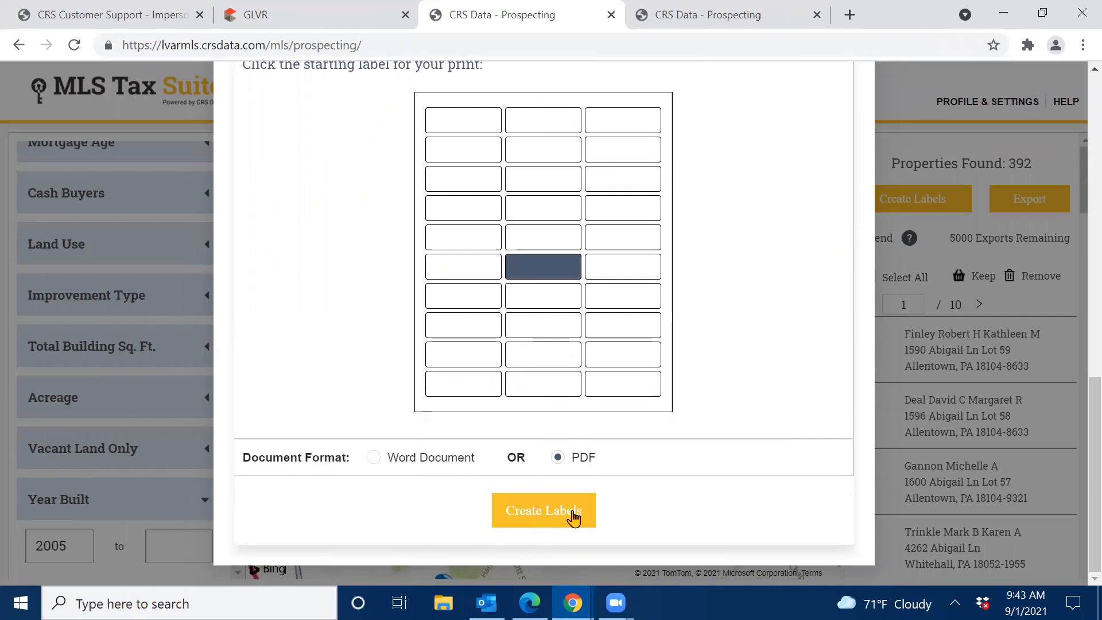
left_click(534, 517)
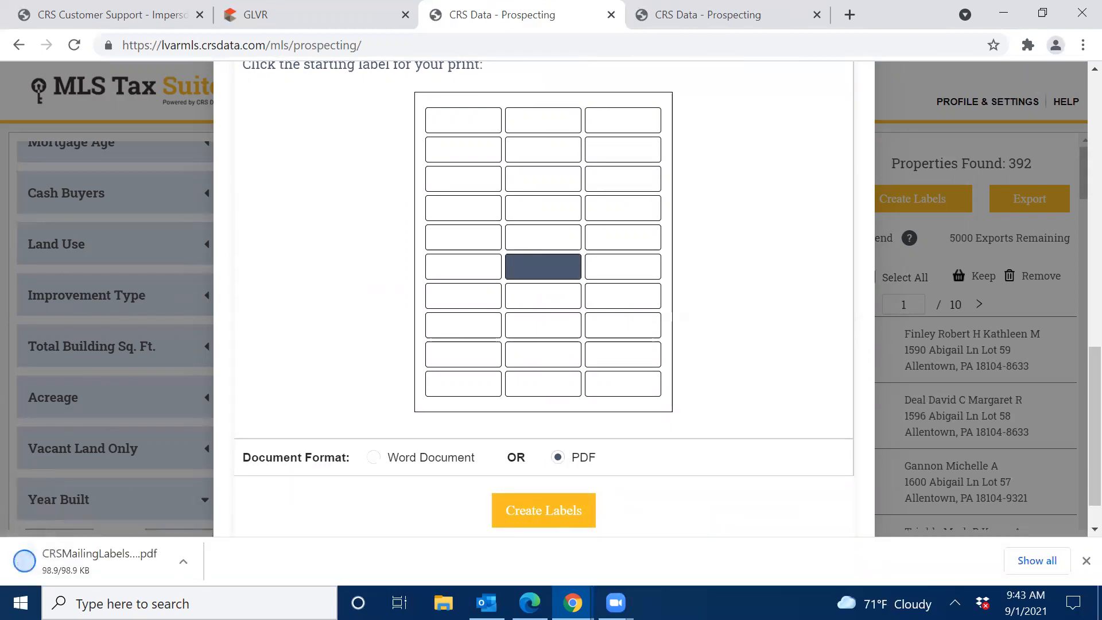
left_click(111, 572)
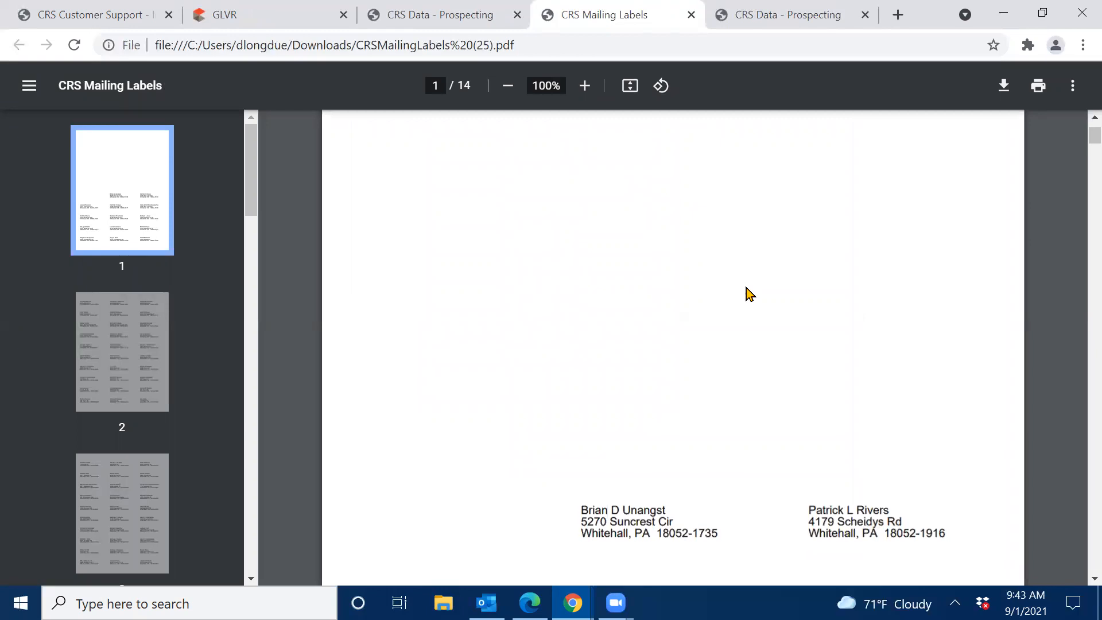
Page through the 14-page CRS Mailing Labels PDF, then close its tab.
scroll(740, 344, "down", 3)
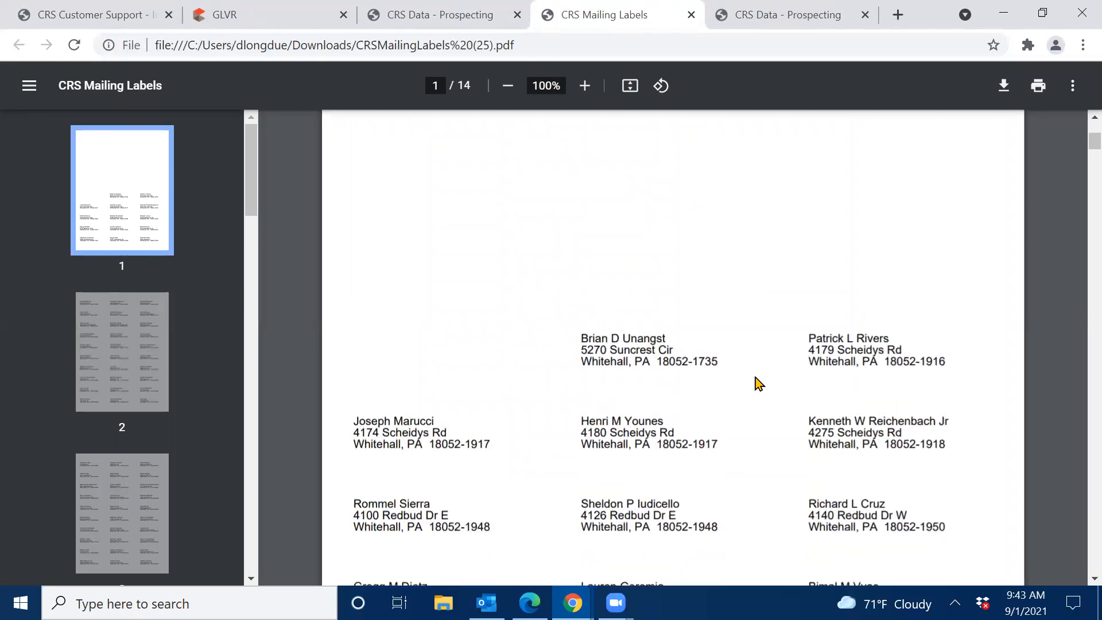
scroll(718, 386, "down", 8)
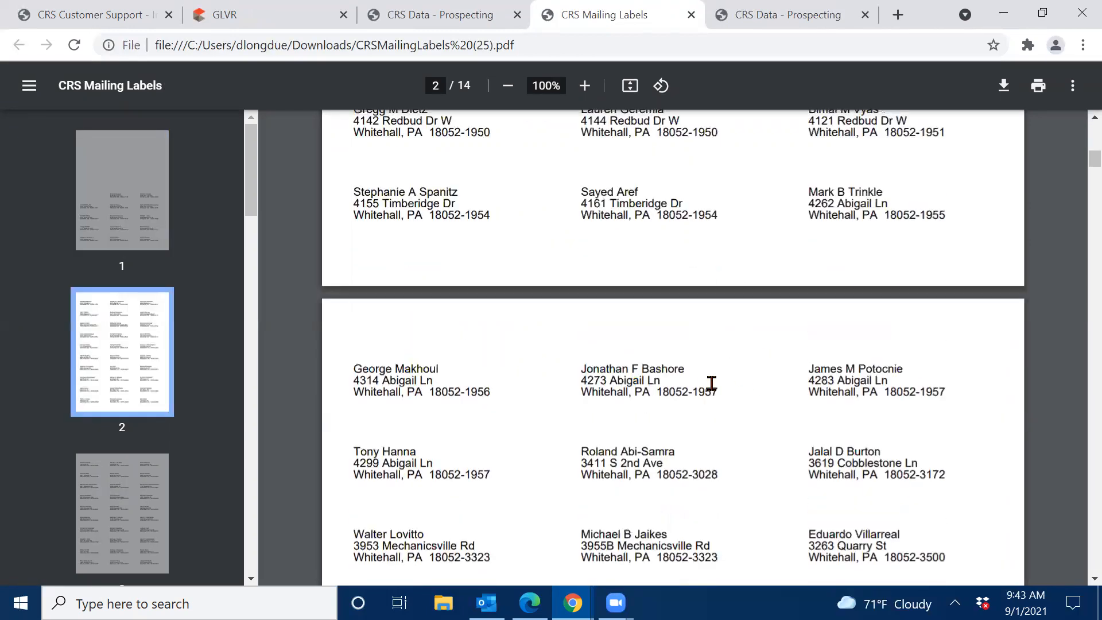
scroll(711, 384, "down", 1)
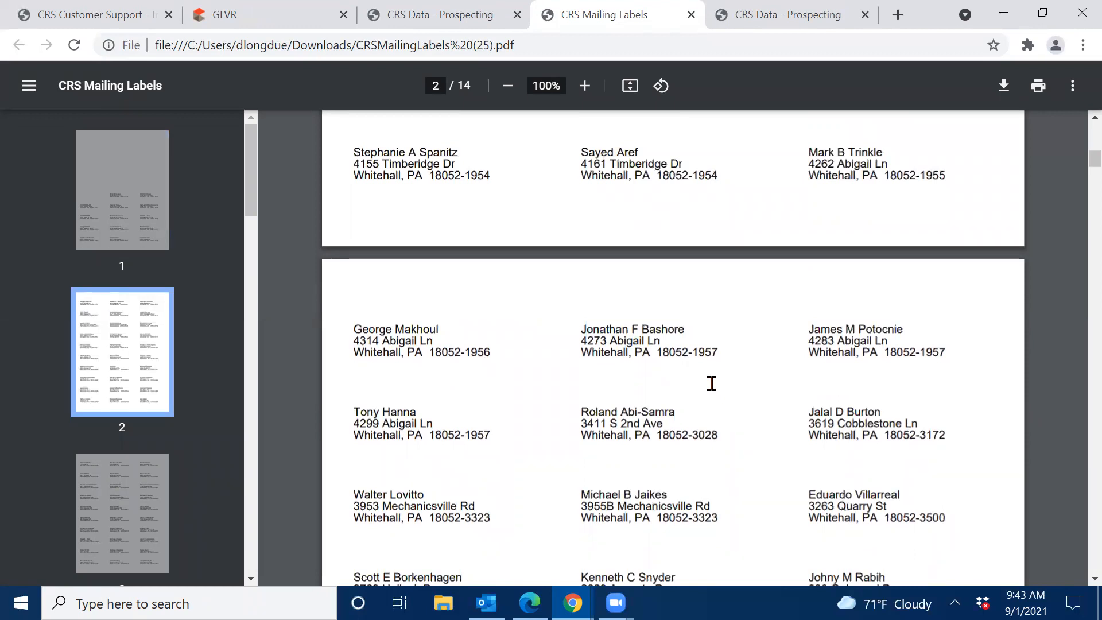
left_click(692, 15)
scroll(741, 362, "up", 10)
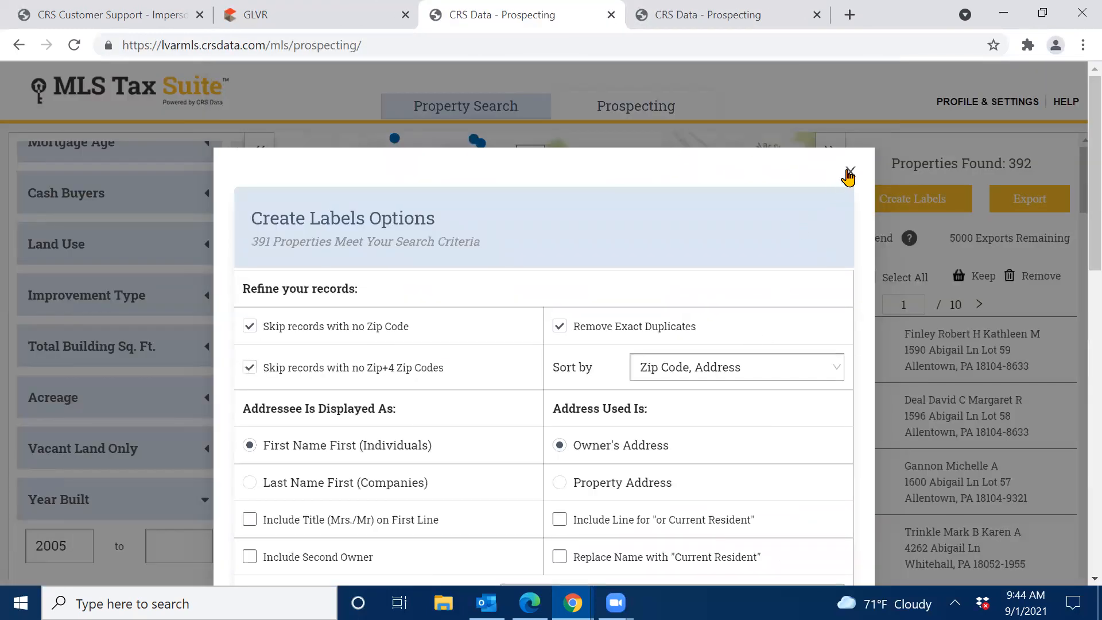
Close the Create Labels dialog and clear all search criteria.
left_click(850, 173)
left_click_drag(238, 445, 240, 178)
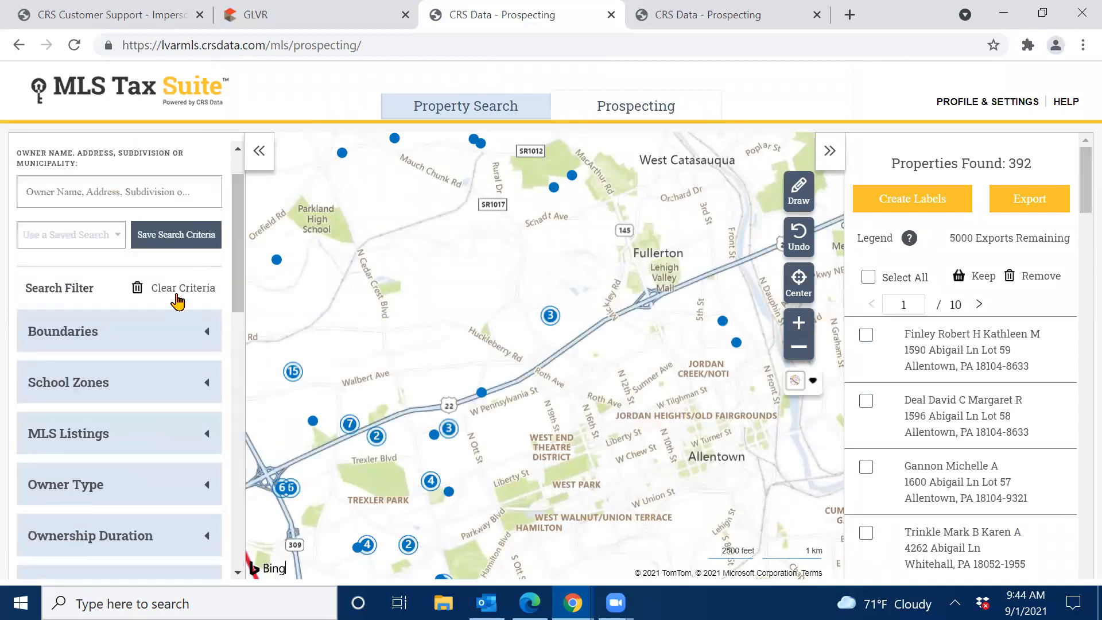
left_click(173, 295)
Return to the Property Search home page and show the CRS Data Support contact details.
left_click(498, 115)
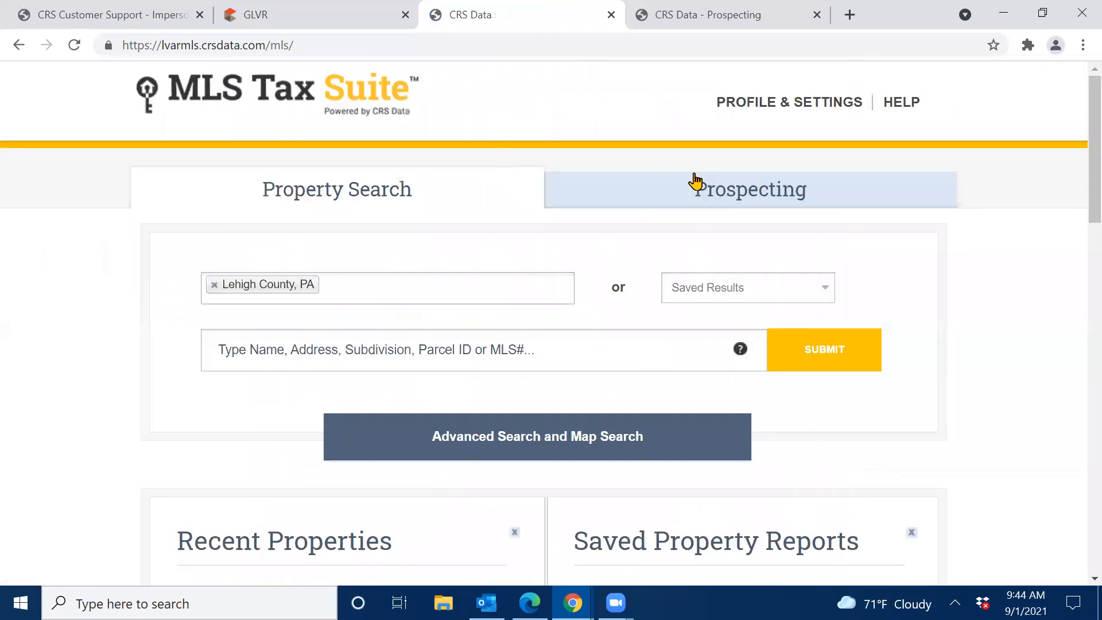
scroll(1079, 511, "down", 10)
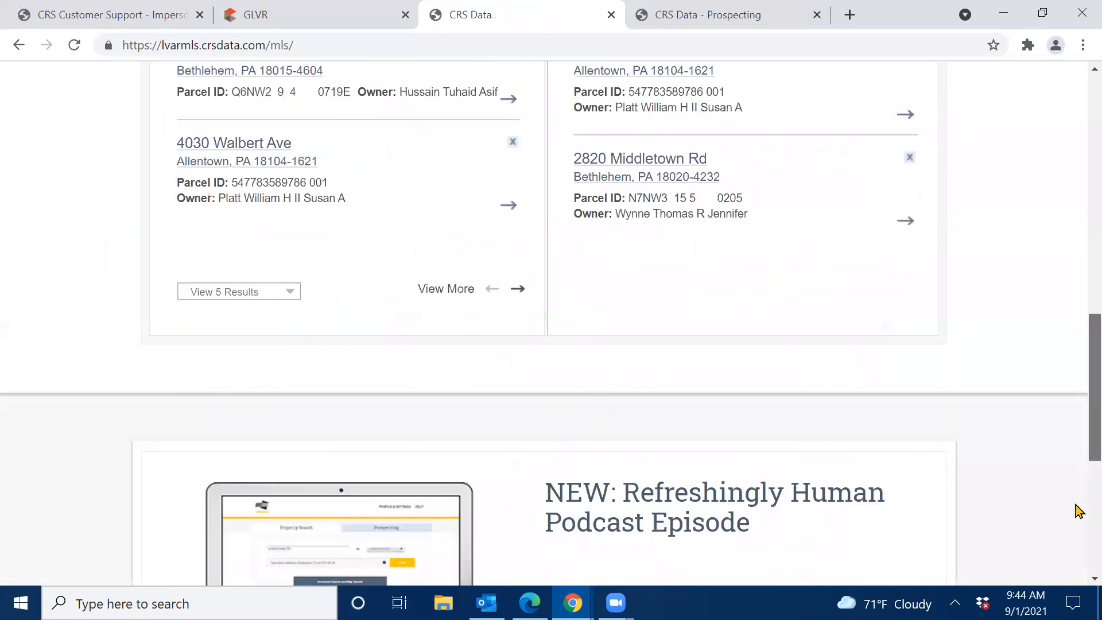
scroll(1079, 511, "down", 6)
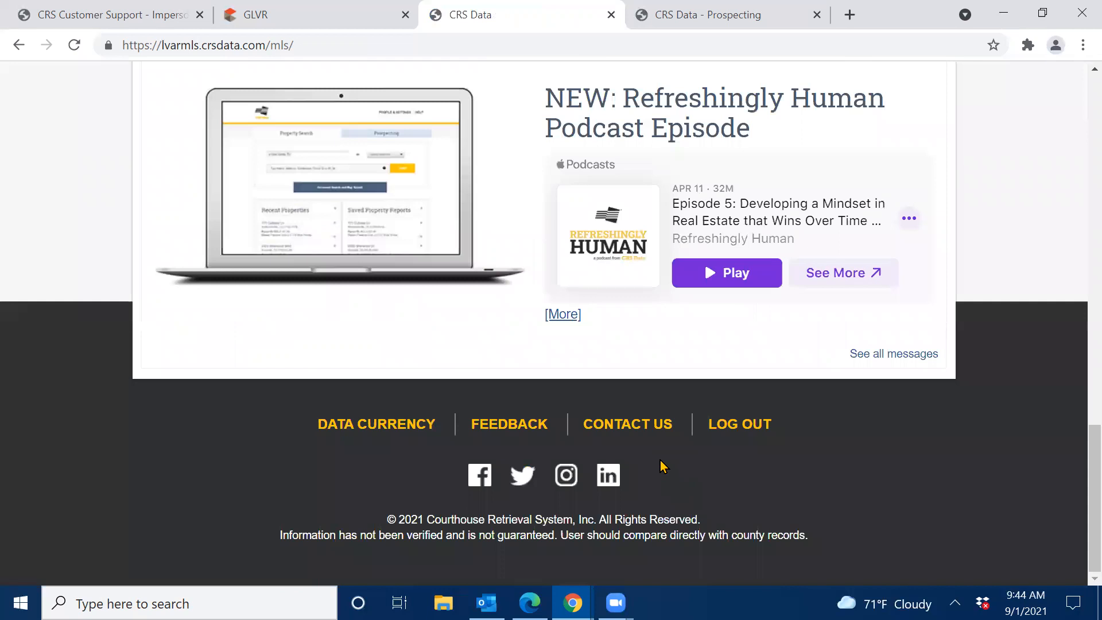
left_click(639, 429)
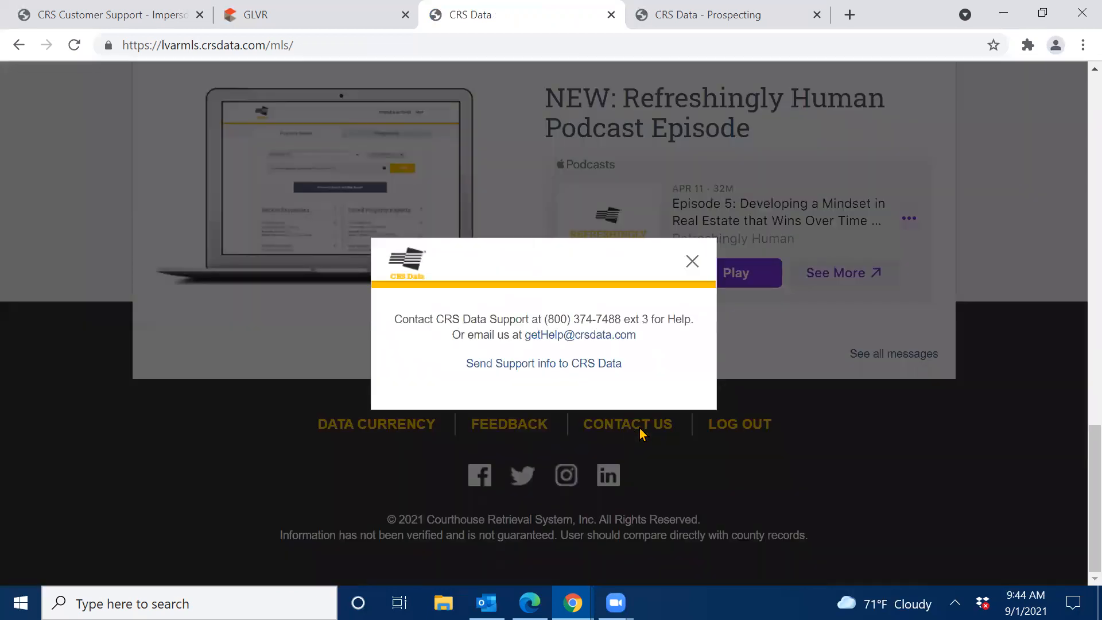